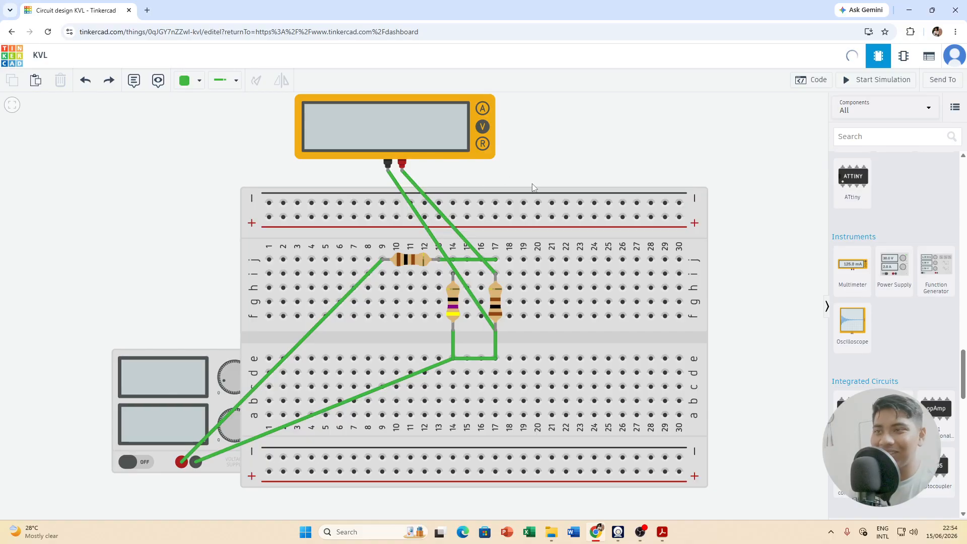
Delete the multimeter with its probe wires, and try removing the wire between j14 and j17 before undoing that removal.
left_click_drag(406, 152, 470, 145)
key("Delete")
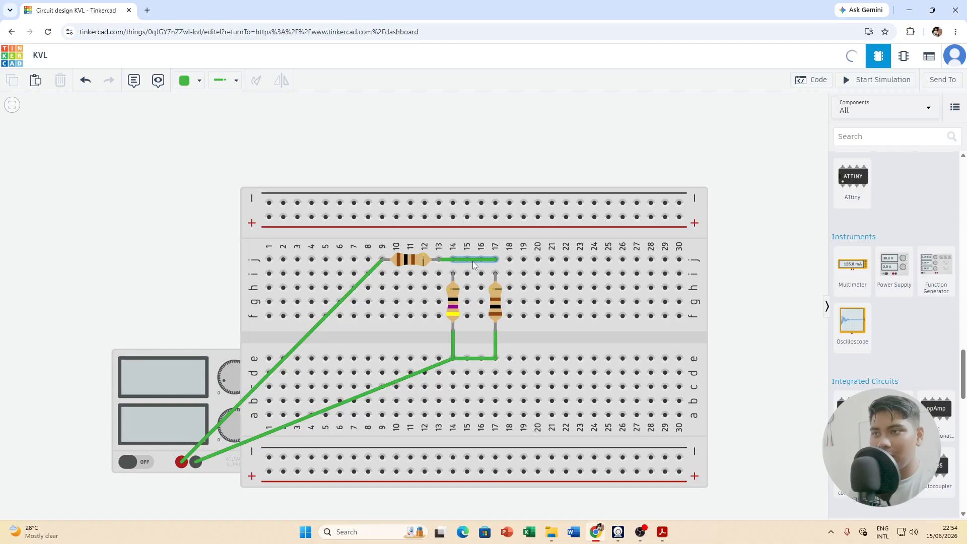
left_click_drag(496, 259, 453, 260)
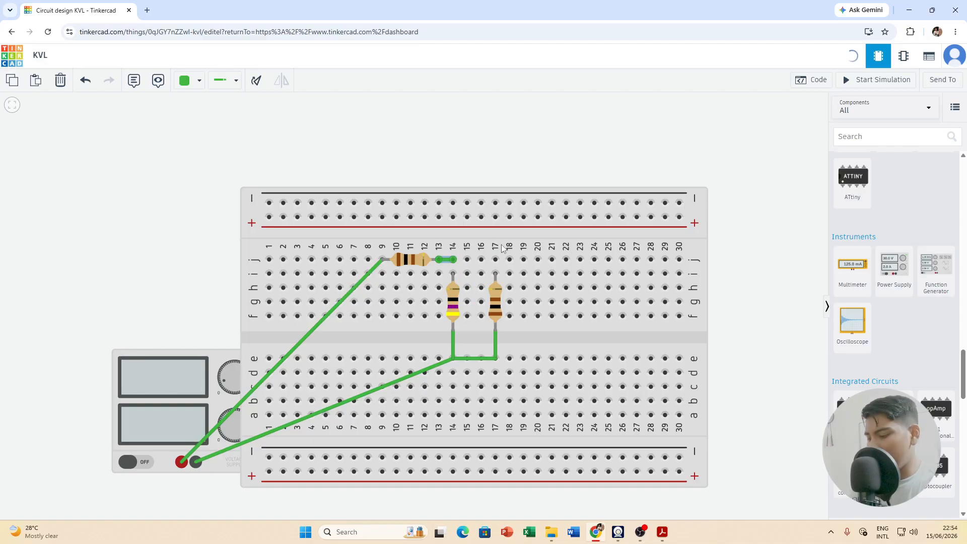
key("ctrl+z")
Move the power supply up beside the breadboard's upper half and place a new multimeter above the breadboard.
scroll(427, 309, "up", 2)
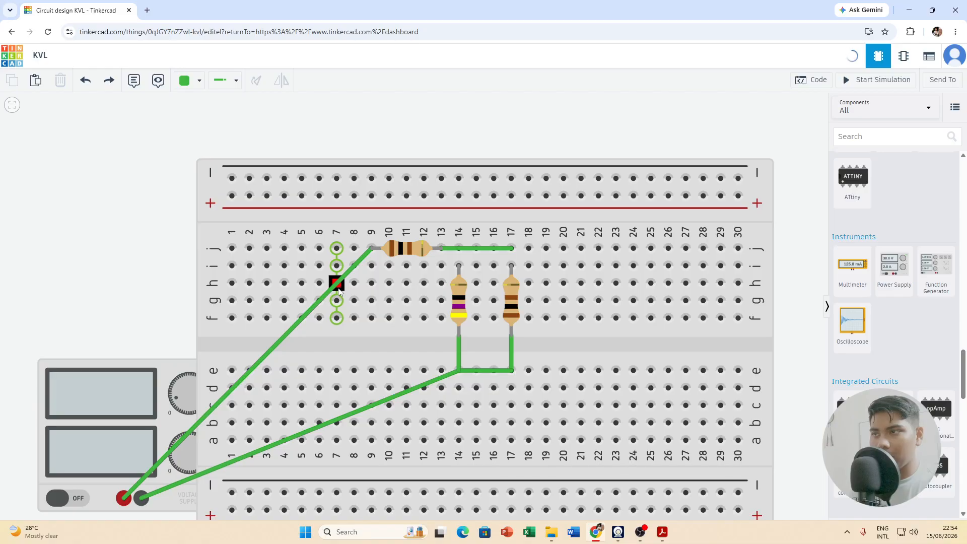
left_click_drag(123, 385, 87, 173)
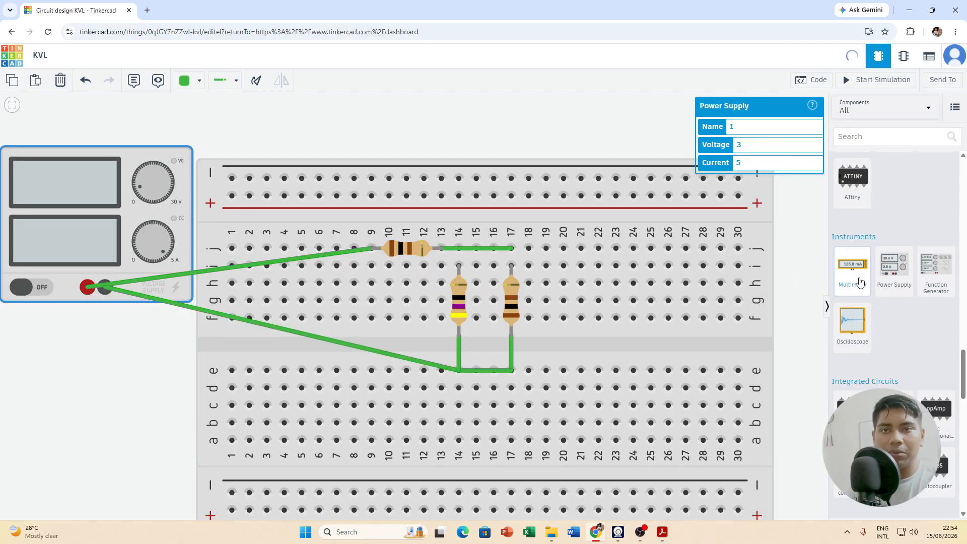
left_click_drag(857, 267, 567, 158)
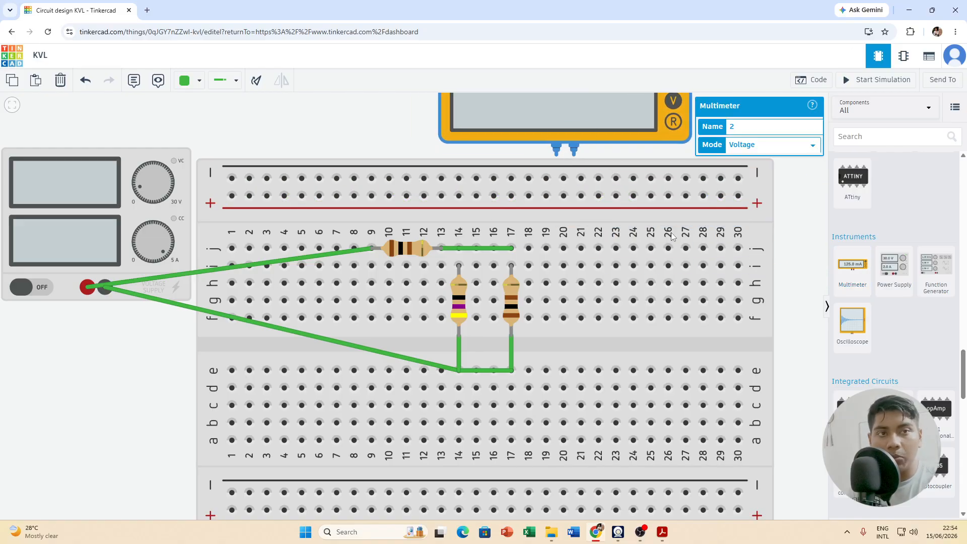
scroll(774, 237, "down", 1)
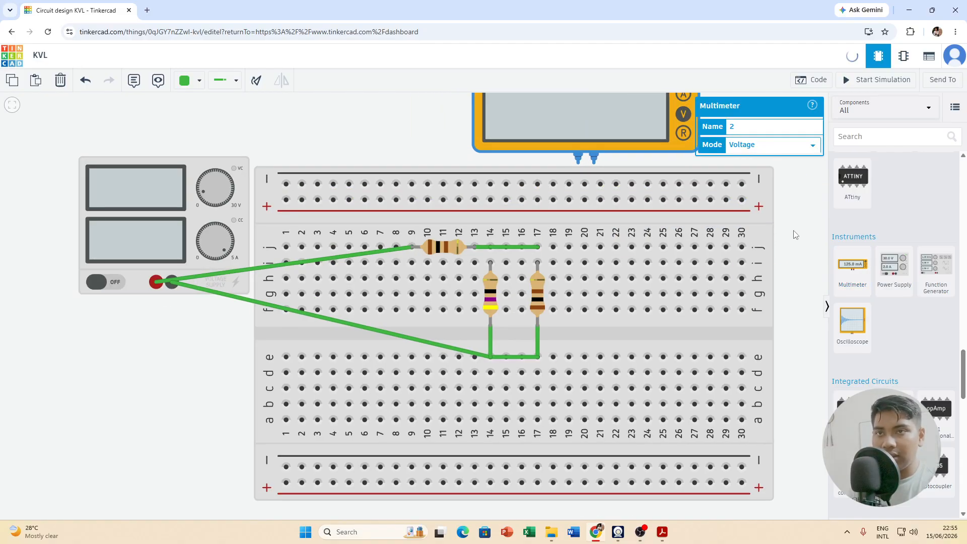
left_click_drag(794, 232, 764, 254)
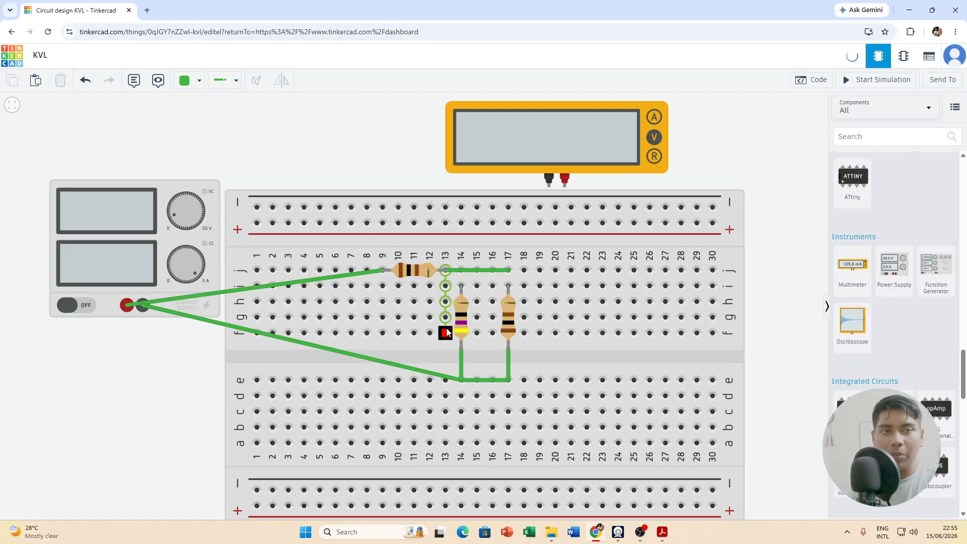
Switch to the lab manual PDF in Acrobat and find the Figure 4 circuit diagram.
key("alt+Tab")
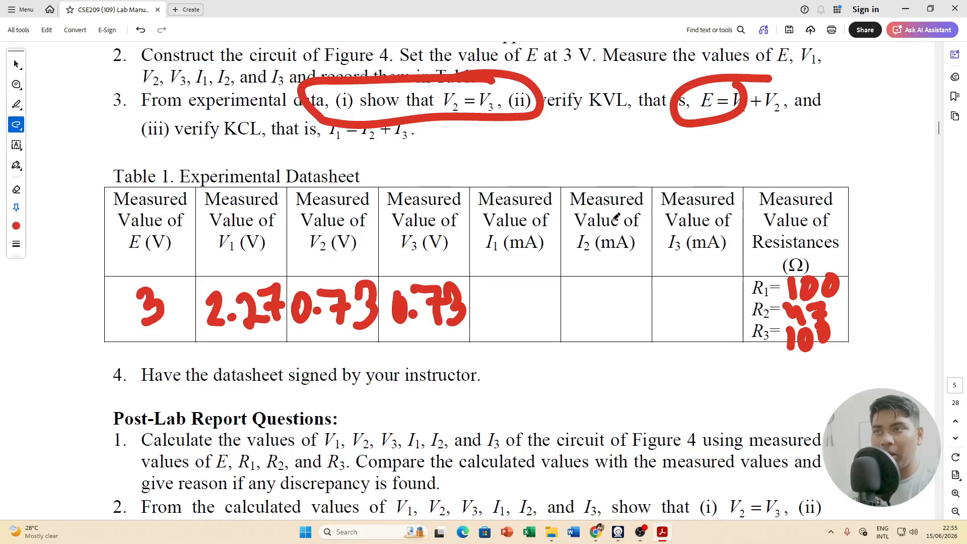
scroll(616, 217, "up", 10)
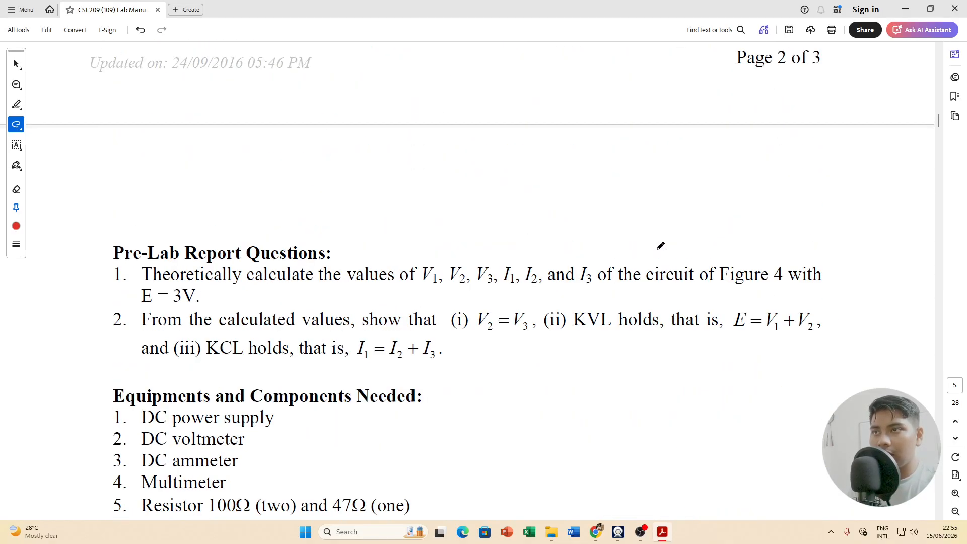
scroll(658, 247, "up", 8)
scroll(573, 265, "up", 2)
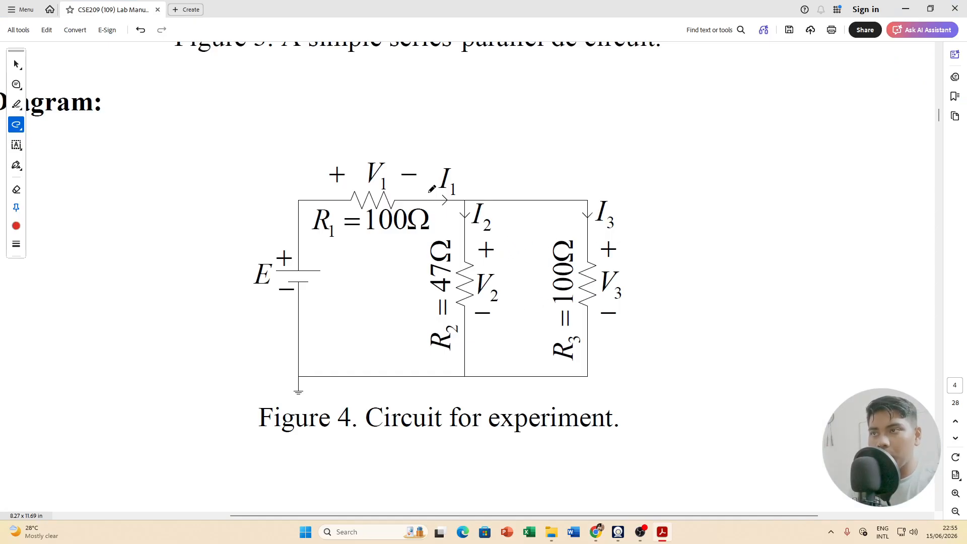
mouse_move(432, 188)
left_mouse_down()
mouse_move(414, 216)
mouse_move(442, 213)
mouse_move(409, 178)
mouse_move(456, 182)
mouse_move(411, 161)
left_mouse_up()
mouse_move(469, 219)
left_mouse_down()
mouse_move(459, 241)
mouse_move(481, 250)
mouse_move(471, 227)
mouse_move(483, 229)
mouse_move(480, 209)
left_mouse_up()
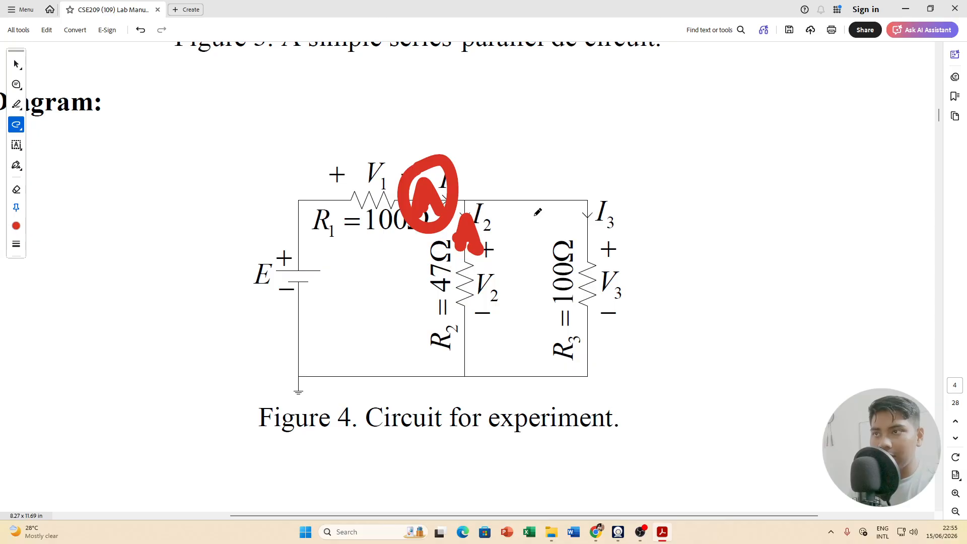
key("ctrl+z")
key("ctrl+z")
key("ctrl+z")
Mark ammeter positions on the Figure 3 circuit by handwriting a red A in each of the I1, I2 and I3 branches.
scroll(542, 211, "up", 6)
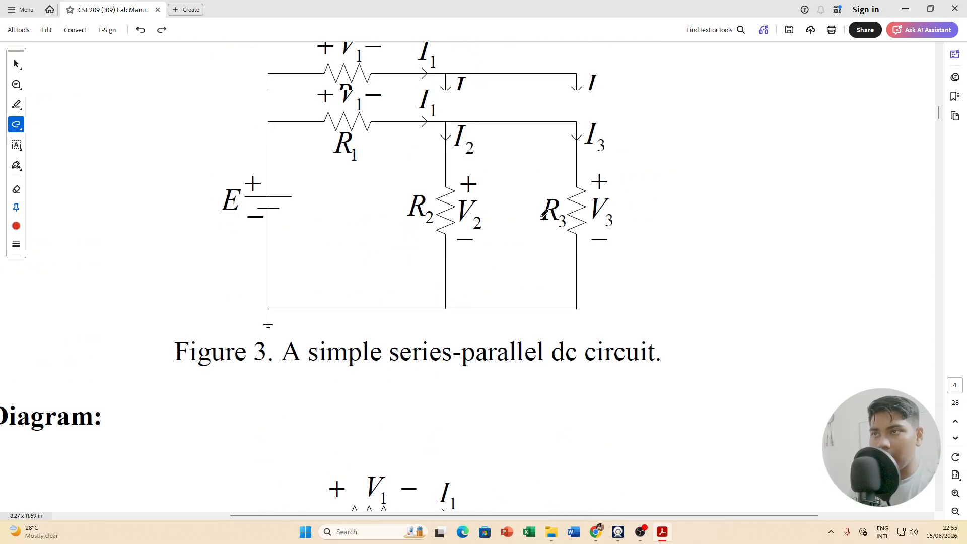
mouse_move(395, 150)
left_mouse_down()
mouse_move(384, 181)
mouse_move(410, 182)
mouse_move(405, 167)
left_mouse_up()
mouse_move(452, 194)
left_mouse_down()
mouse_move(434, 227)
mouse_move(456, 210)
left_mouse_up()
mouse_move(578, 194)
left_mouse_down()
mouse_move(564, 222)
mouse_move(599, 221)
mouse_move(597, 208)
left_mouse_up()
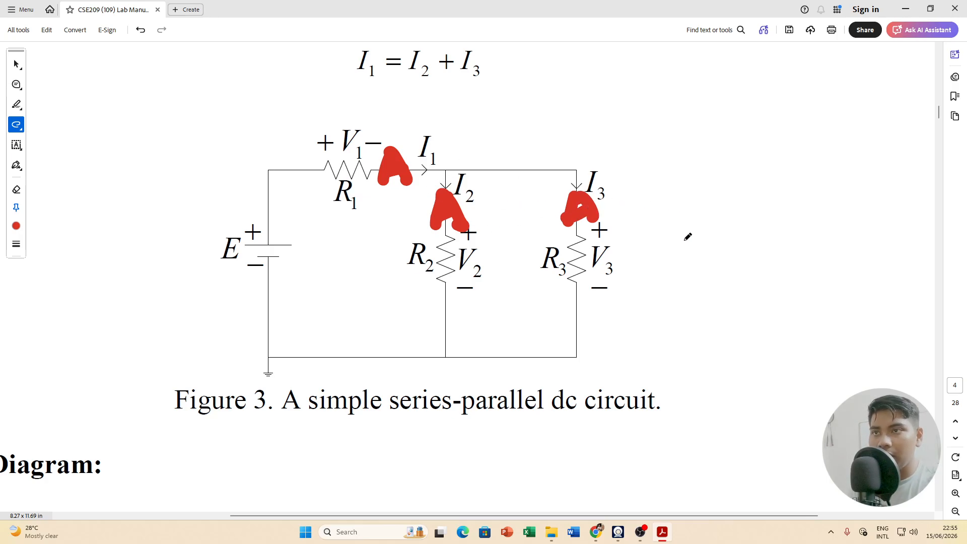
Look over the procedure and experimental datasheet in the lab manual, and return to the marked Figure 3 circuit.
scroll(687, 307, "down", 15)
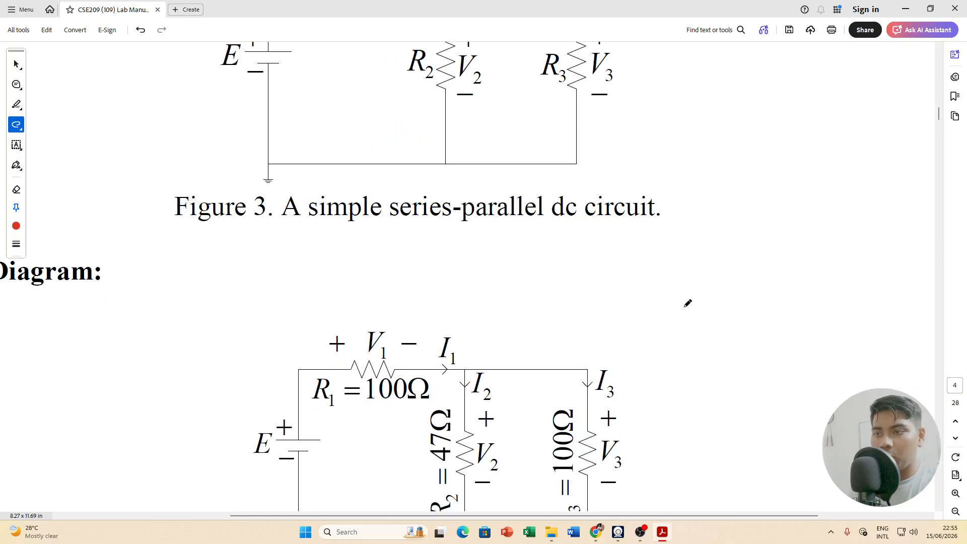
scroll(670, 309, "up", 2)
scroll(663, 316, "down", 10)
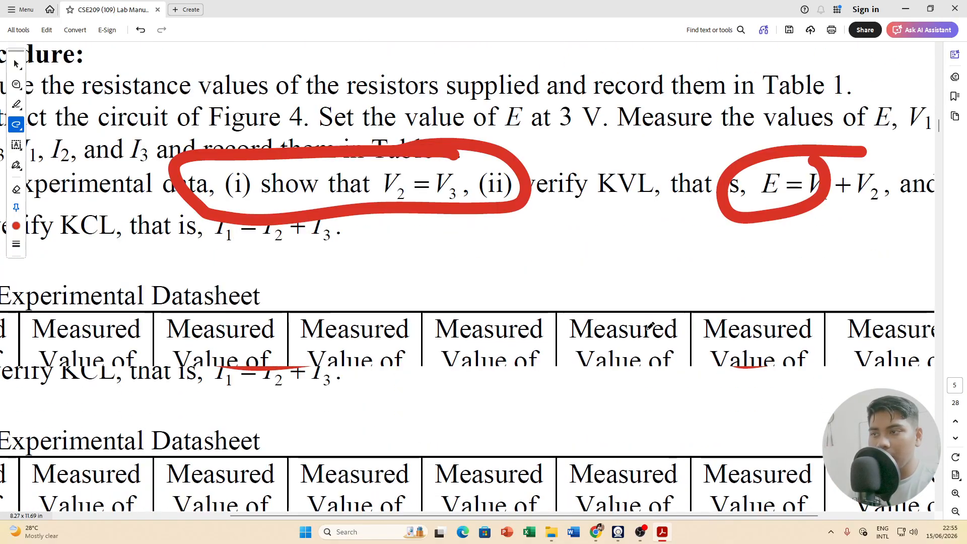
scroll(659, 258, "up", 5)
scroll(598, 259, "up", 12)
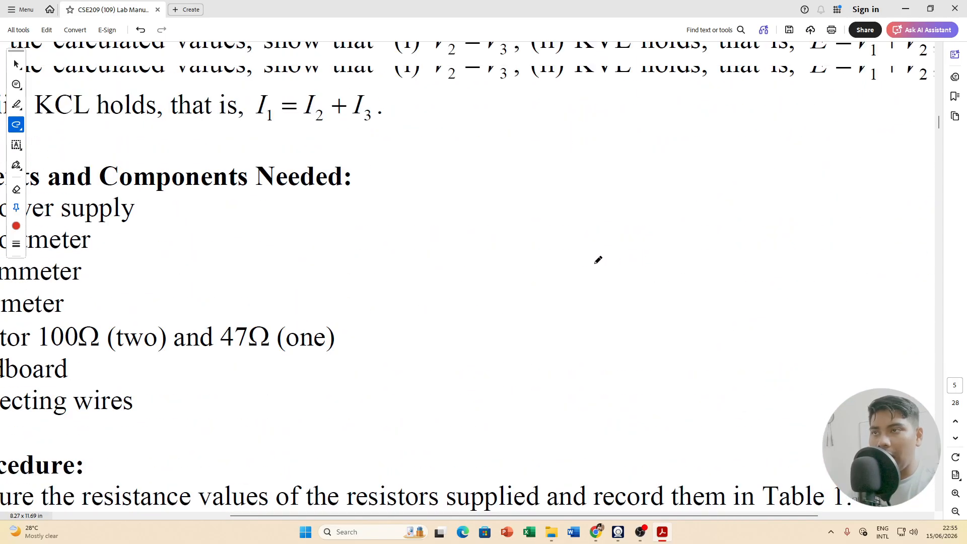
scroll(596, 259, "up", 6)
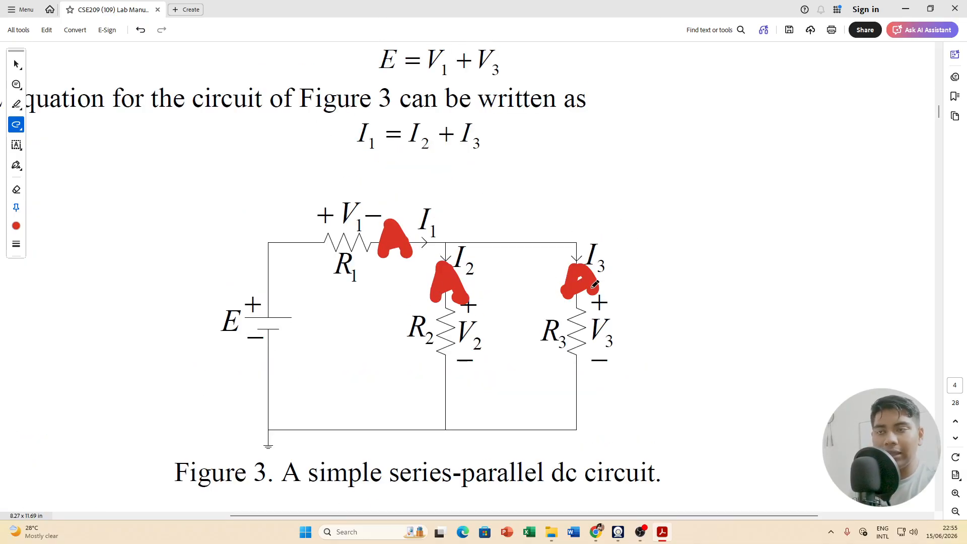
Switch to Tinkercad, compare the breadboard with Figure 3, and delete the wire between j13 and j14 after the first resistor.
key("alt+Tab")
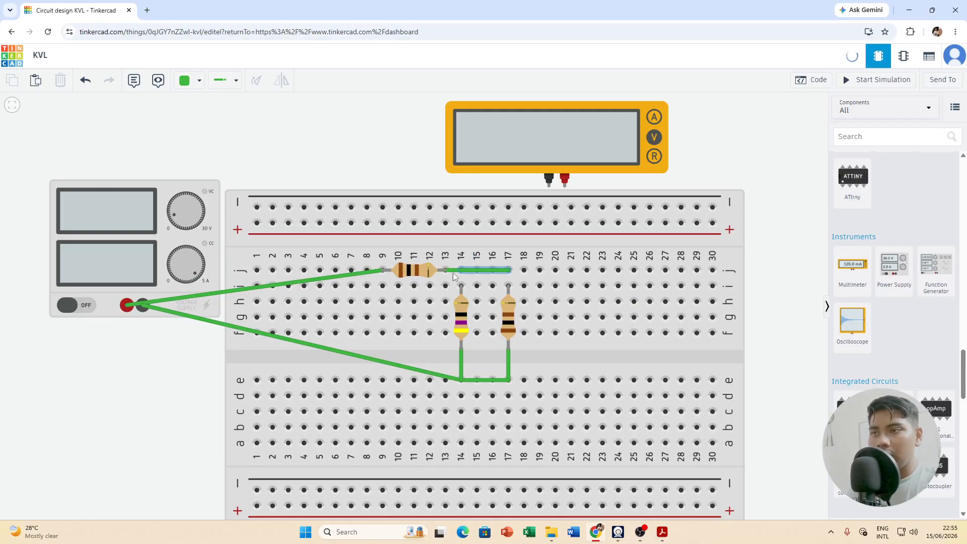
key("alt+Tab")
key("alt+Tab")
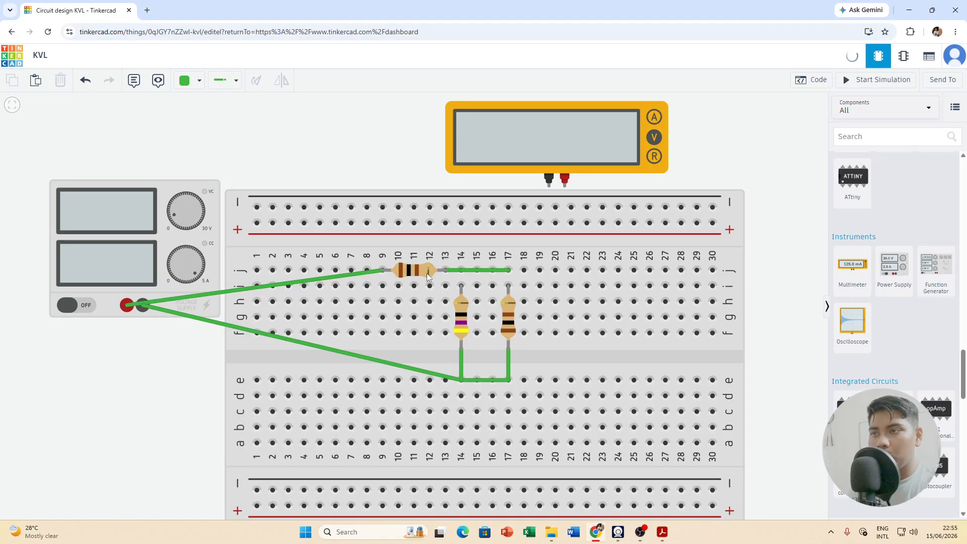
key("alt+Tab")
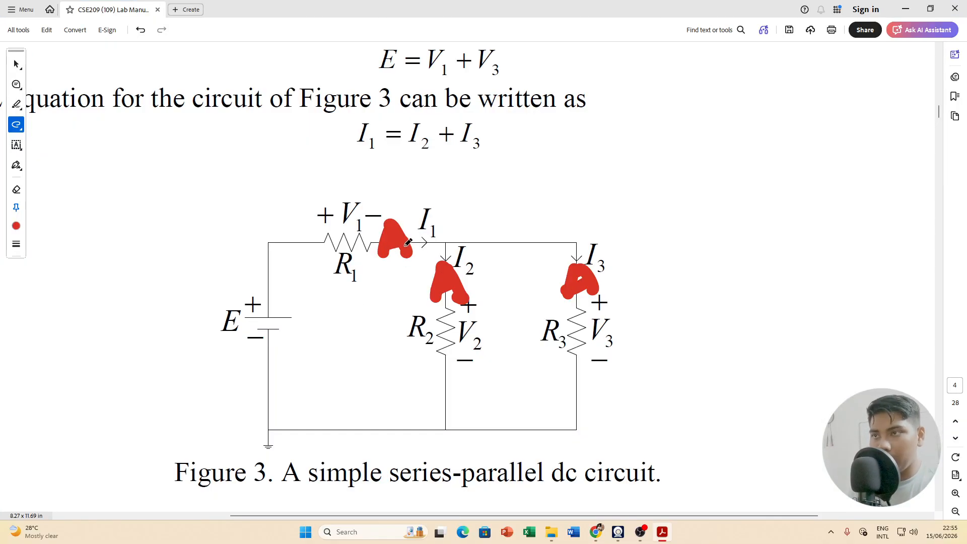
key("alt+Tab")
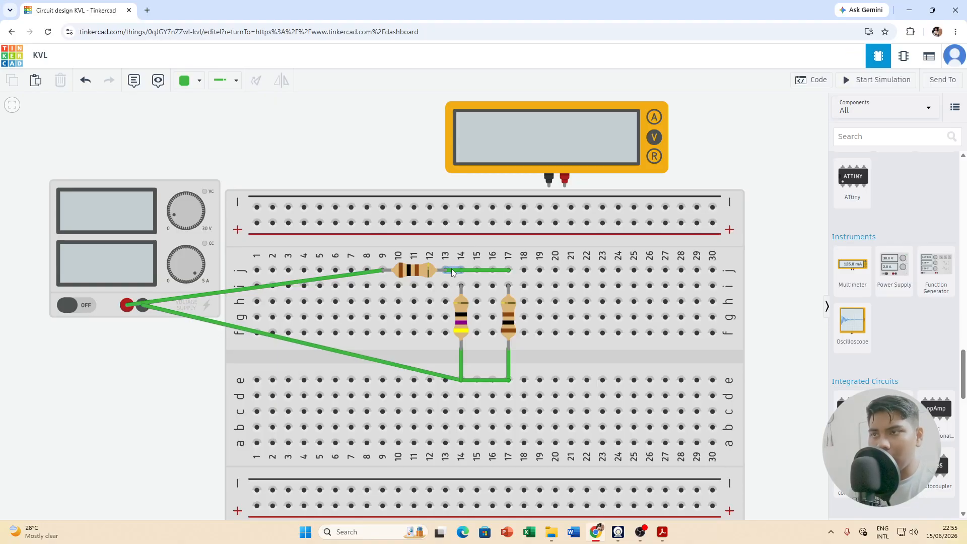
left_click(452, 271)
key("Delete")
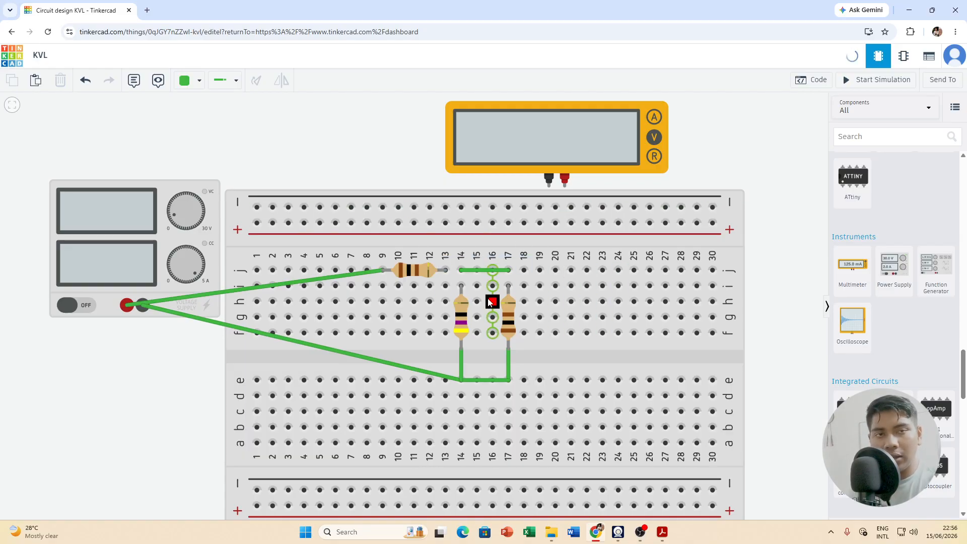
Wire the multimeter in series by connecting its positive terminal to j13 and its negative terminal to j14, checking against Figure 3.
scroll(425, 308, "up", 2)
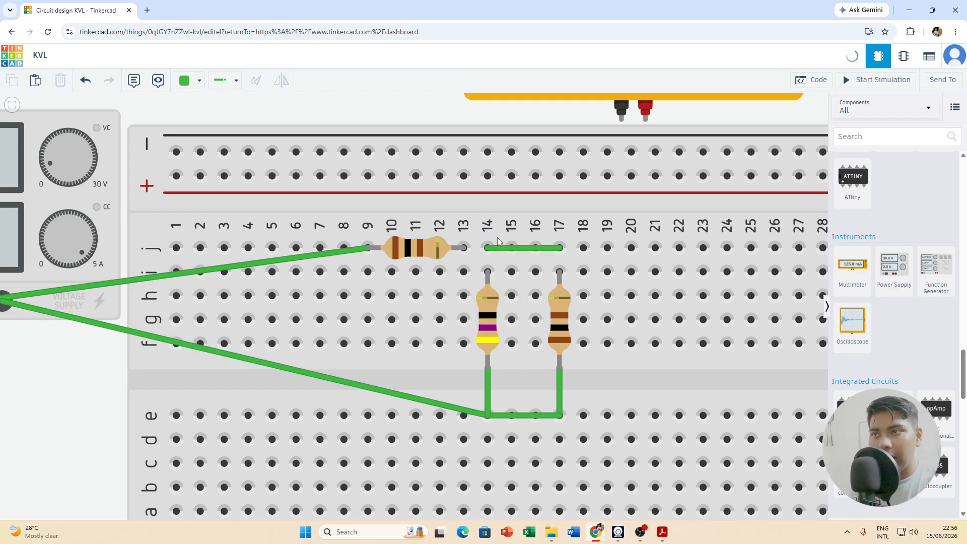
scroll(660, 161, "down", 2)
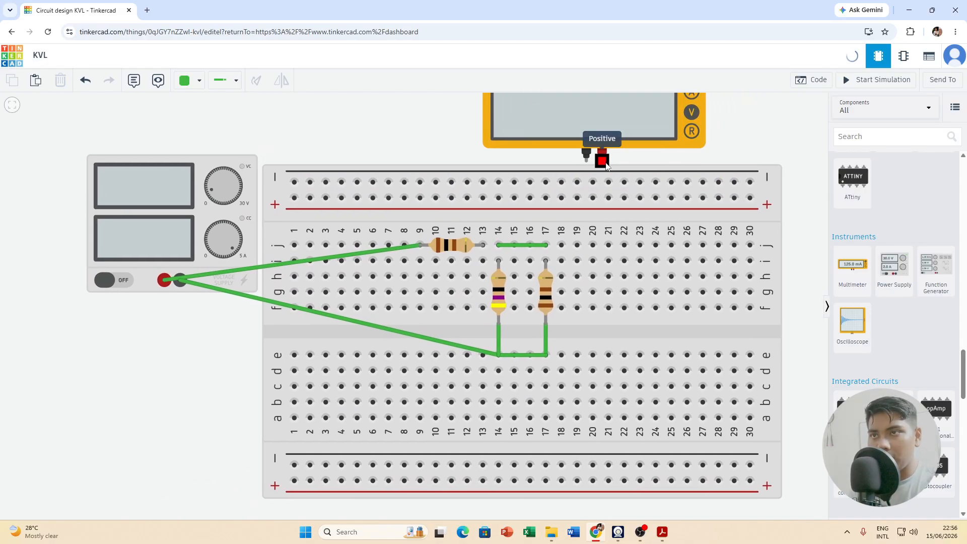
left_click(602, 151)
left_click(483, 245)
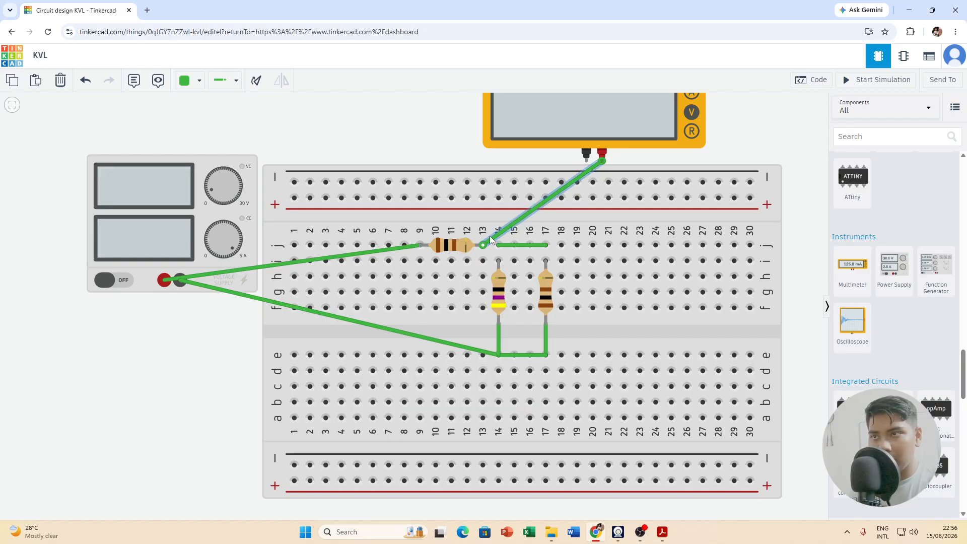
left_click(586, 156)
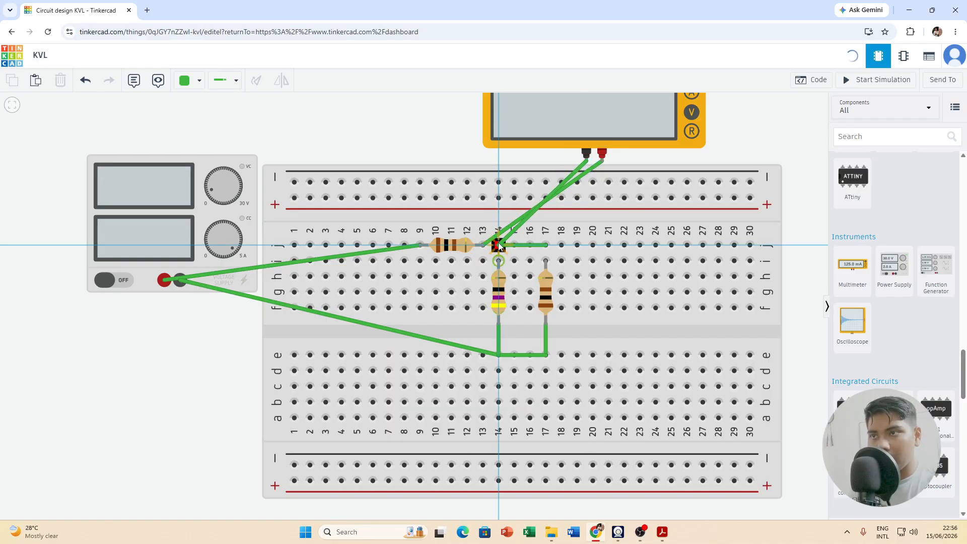
left_click(499, 245)
key("alt+Tab")
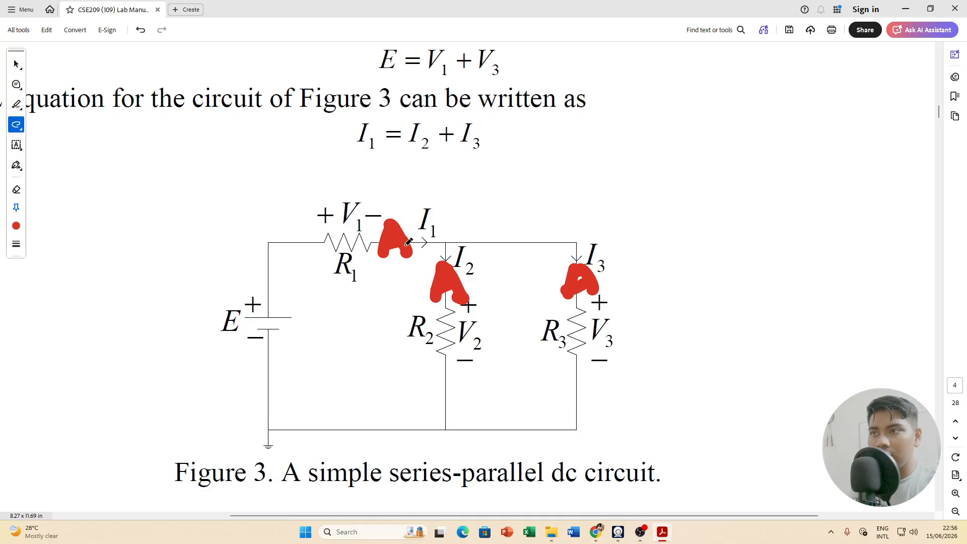
key("alt+Tab")
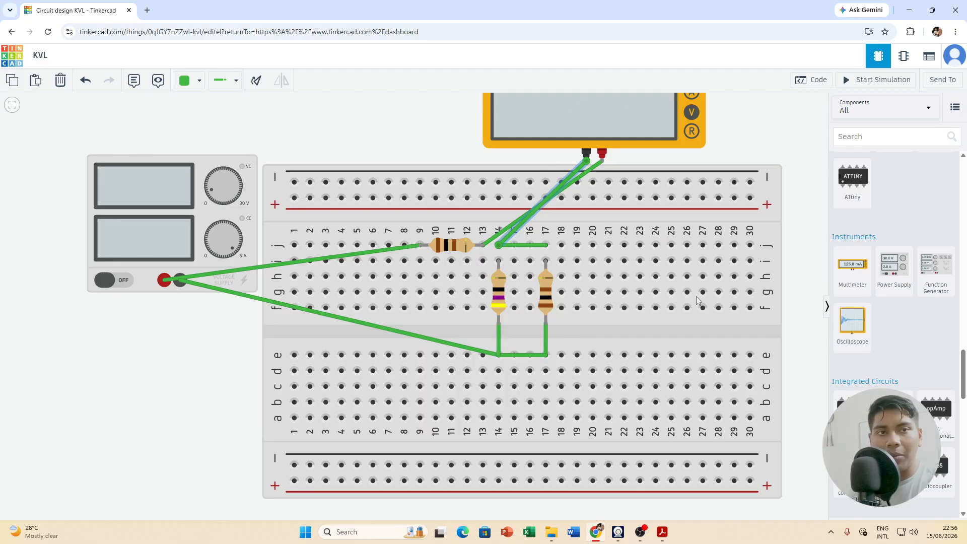
Run the simulation to check the multimeter's reading, and stop it.
scroll(721, 254, "down", 2)
left_click_drag(797, 166, 767, 172)
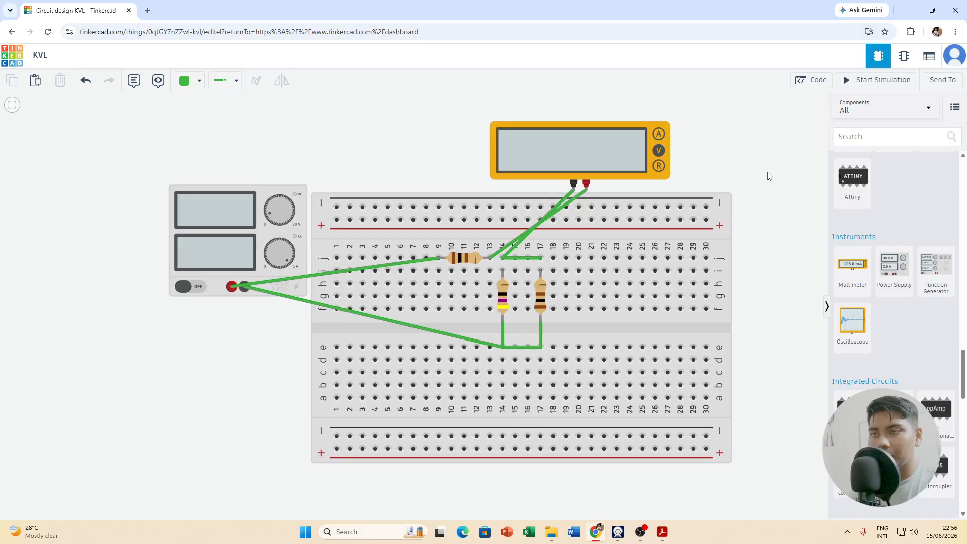
left_click(877, 79)
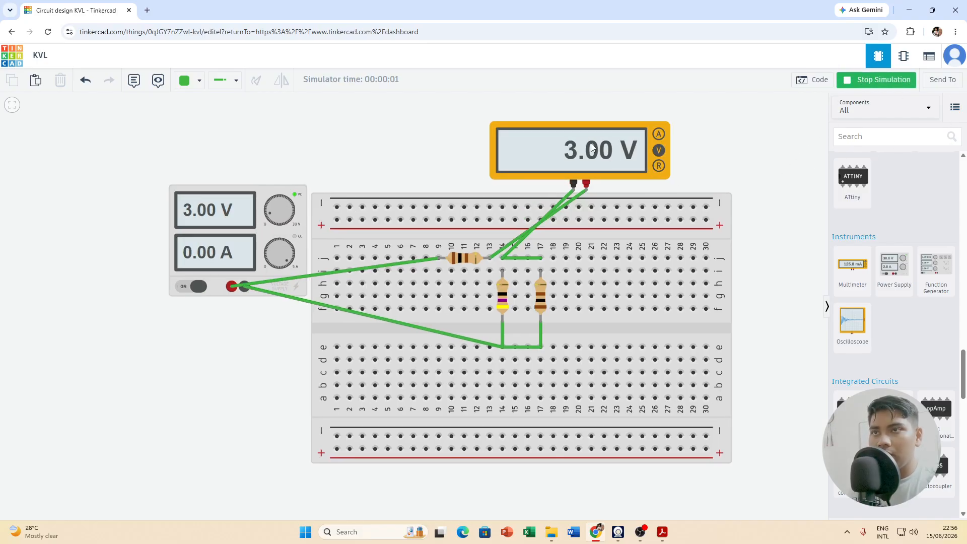
left_click(876, 82)
Set the multimeter's mode to Amperage and run the simulation to measure the current I1.
left_click(669, 135)
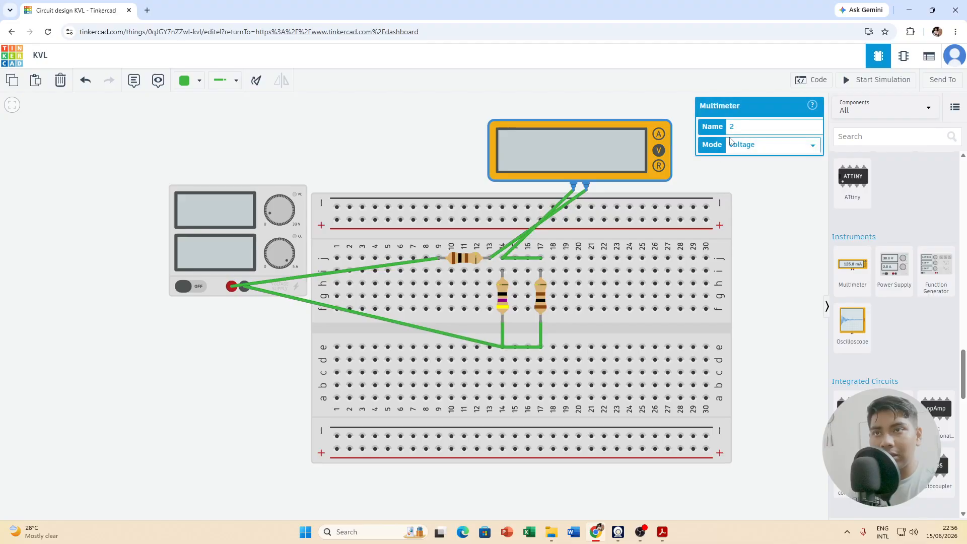
left_click(746, 145)
left_click(755, 160)
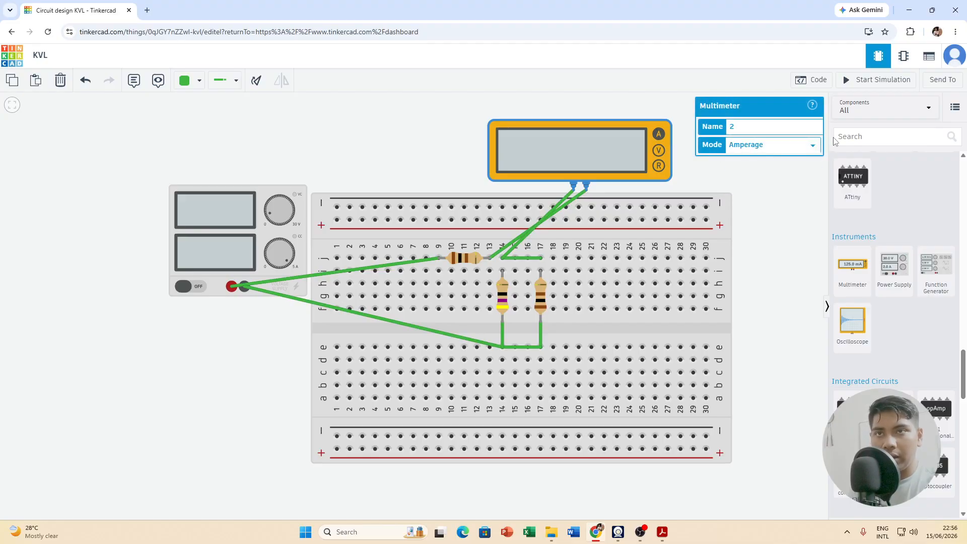
left_click(873, 85)
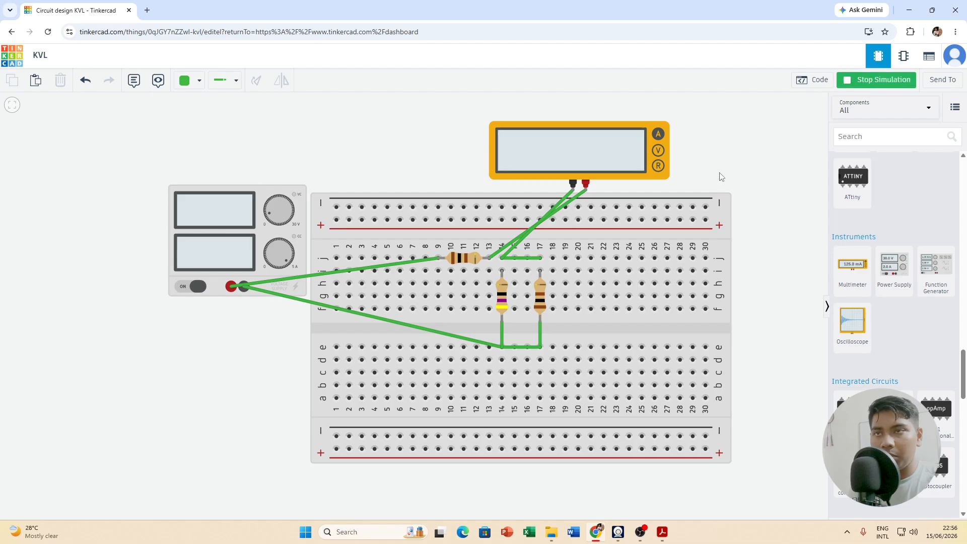
scroll(614, 157, "up", 1)
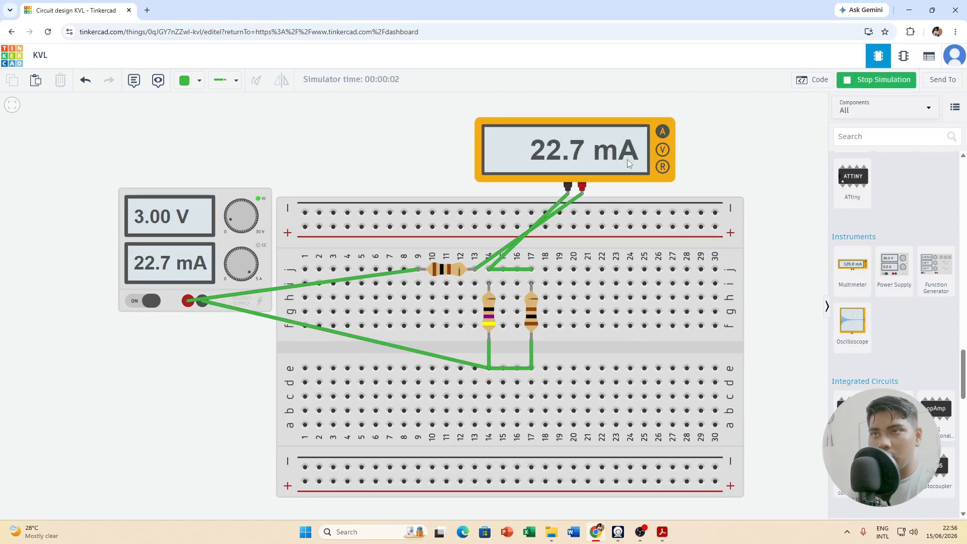
Switch to the lab manual in Acrobat, undo the stray mark beside Figure 3 and reselect the freehand drawing tool.
key("alt+Tab")
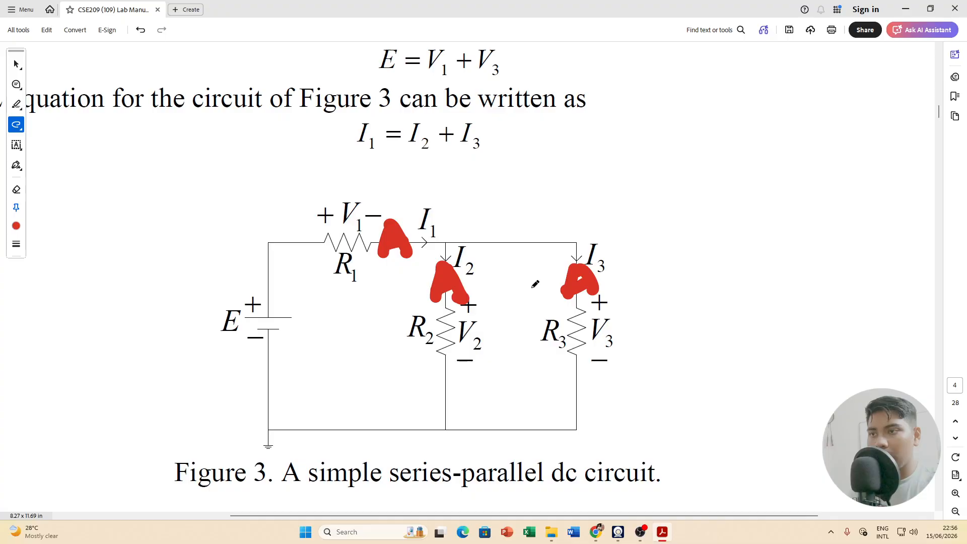
left_click(718, 301)
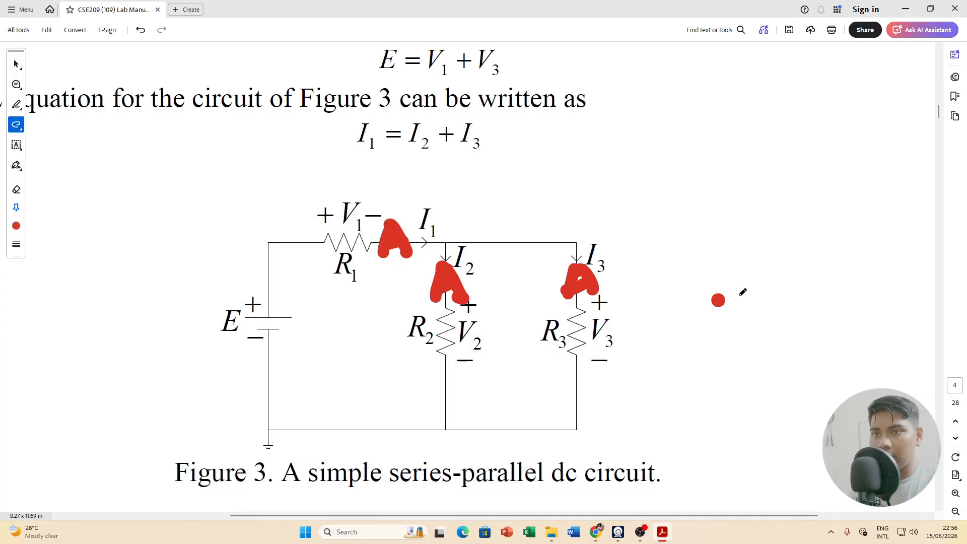
key("Escape")
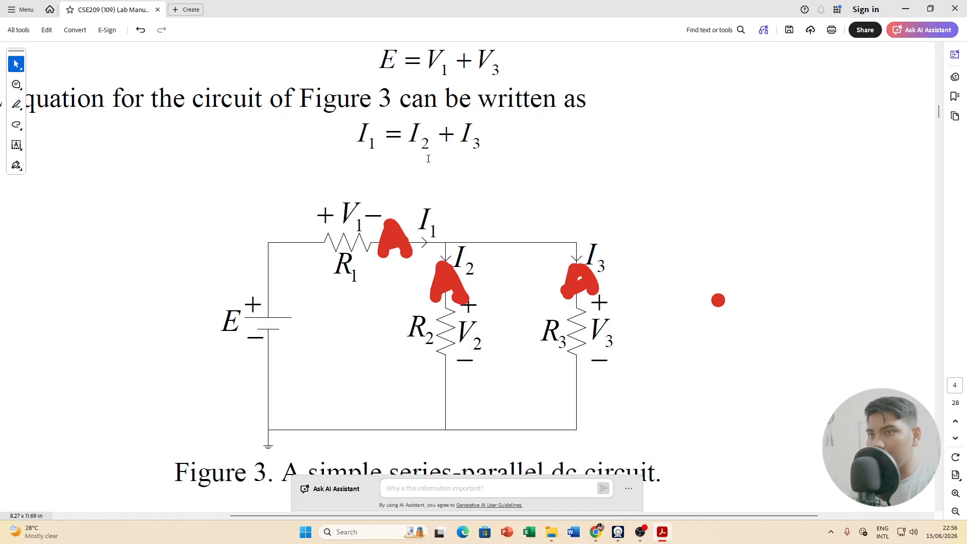
key("ctrl+z")
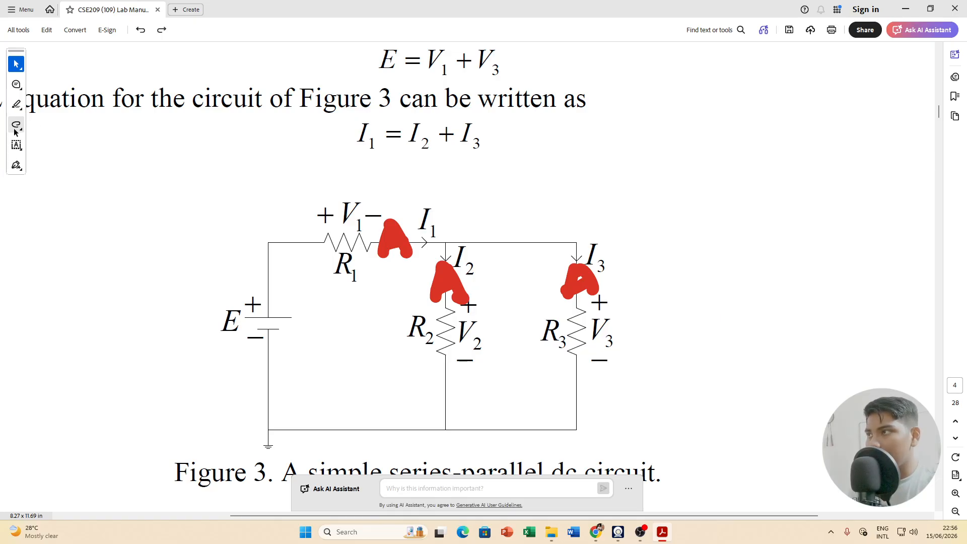
left_click(16, 126)
left_click(637, 272)
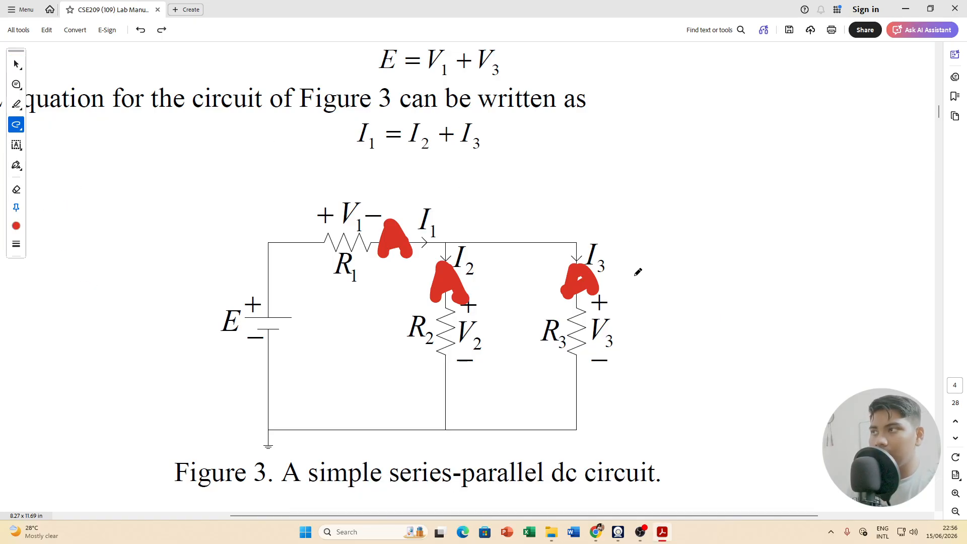
Handwrite 22.7 in the measured I1 (mA) cell of the experimental datasheet.
scroll(650, 272, "down", 10)
scroll(650, 272, "down", 15)
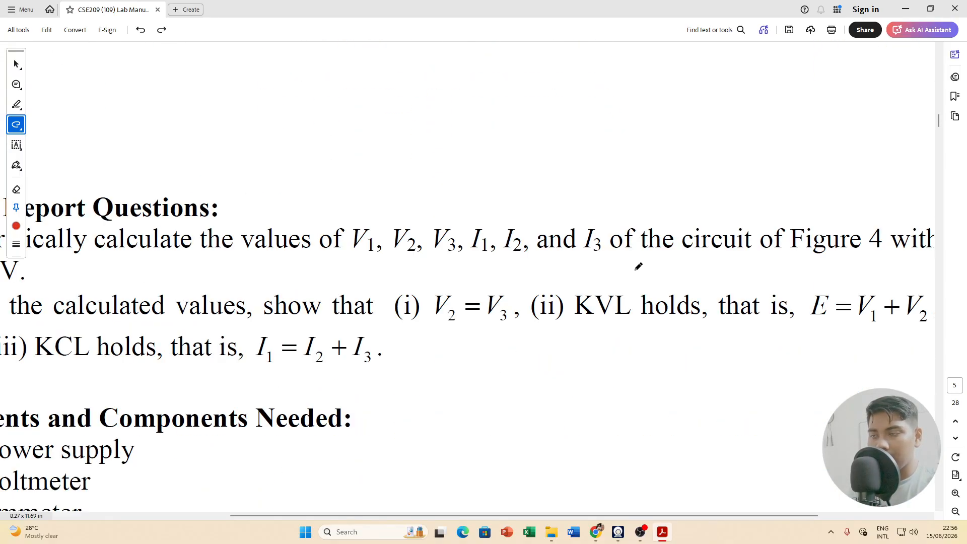
left_click_drag(492, 311, 534, 304)
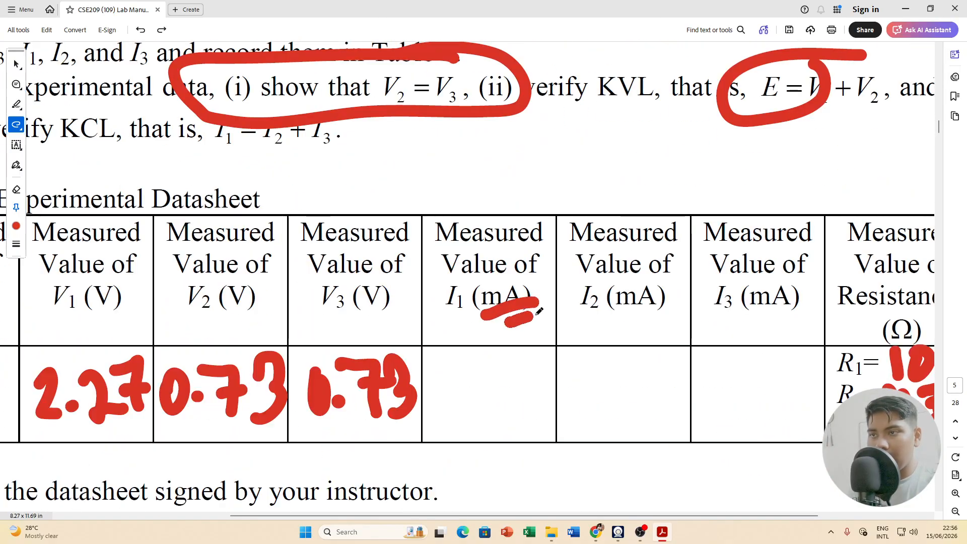
key("ctrl+z")
mouse_move(430, 397)
left_mouse_down()
mouse_move(439, 382)
mouse_move(454, 421)
left_mouse_up()
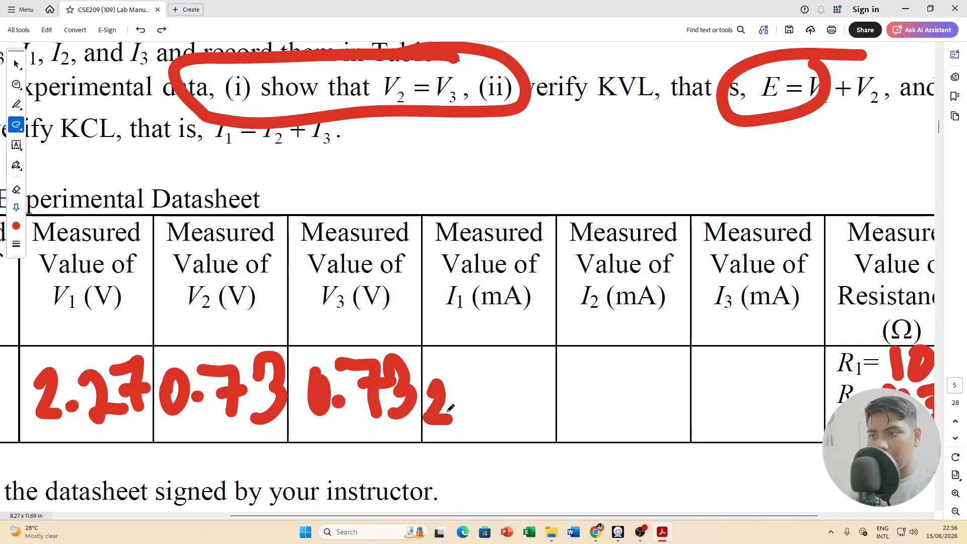
left_click_drag(456, 383, 461, 422)
left_click_drag(461, 423, 494, 419)
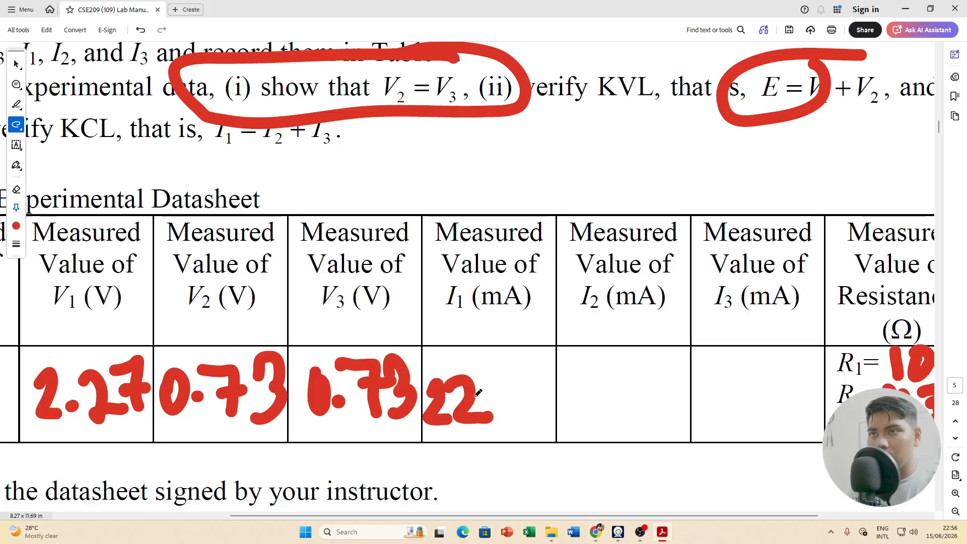
left_click(487, 406)
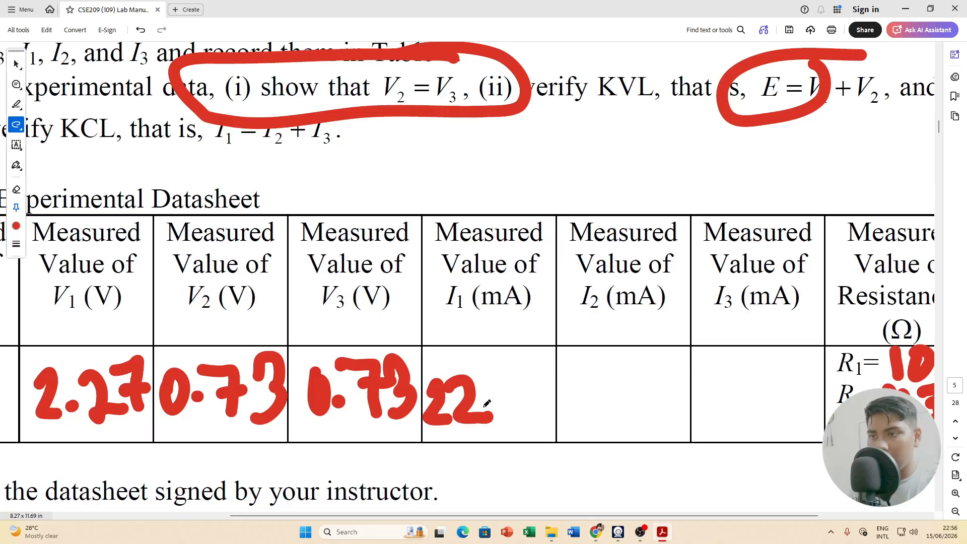
mouse_move(484, 379)
left_mouse_down()
mouse_move(527, 409)
mouse_move(555, 377)
left_mouse_up()
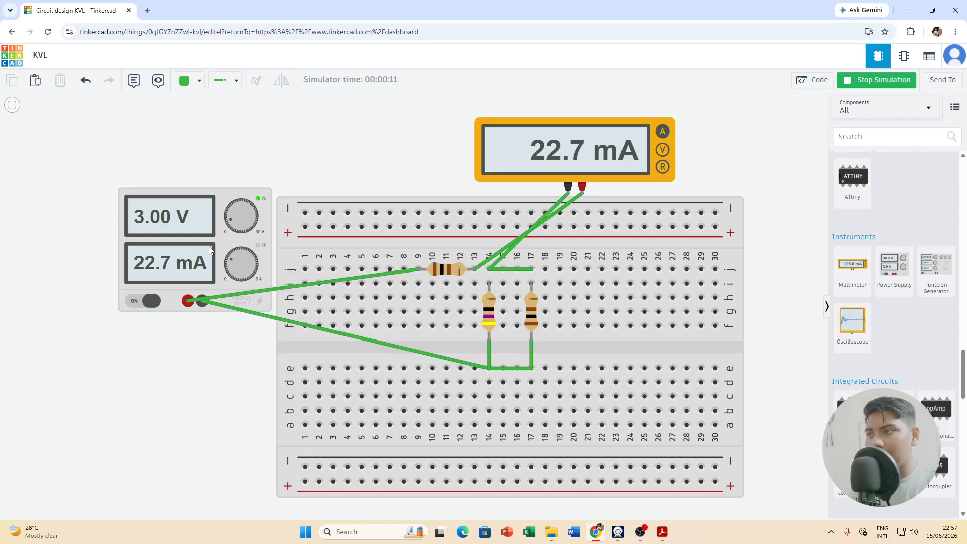
Compare the multimeter's reading with the power supply's current display in Tinkercad.
left_click_drag(264, 252, 280, 241)
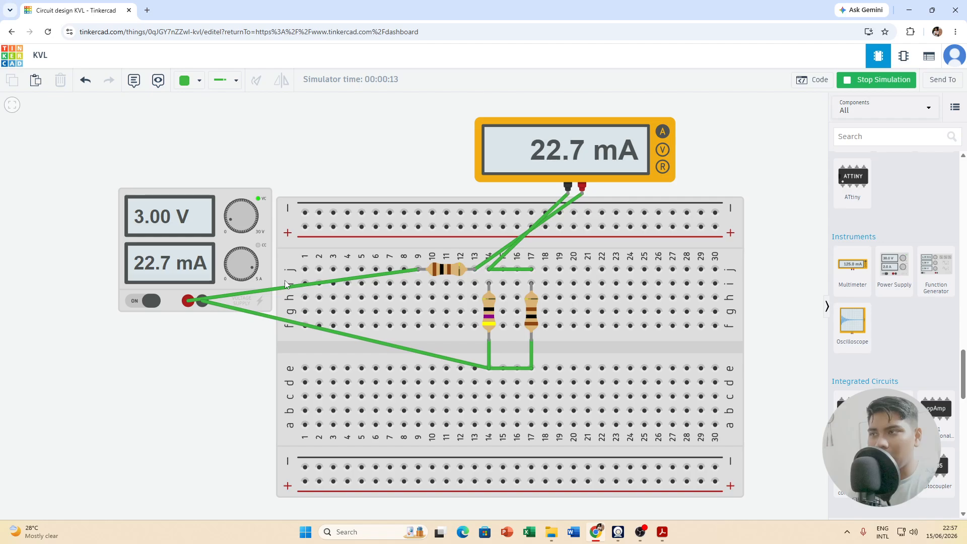
left_click_drag(137, 275, 174, 286)
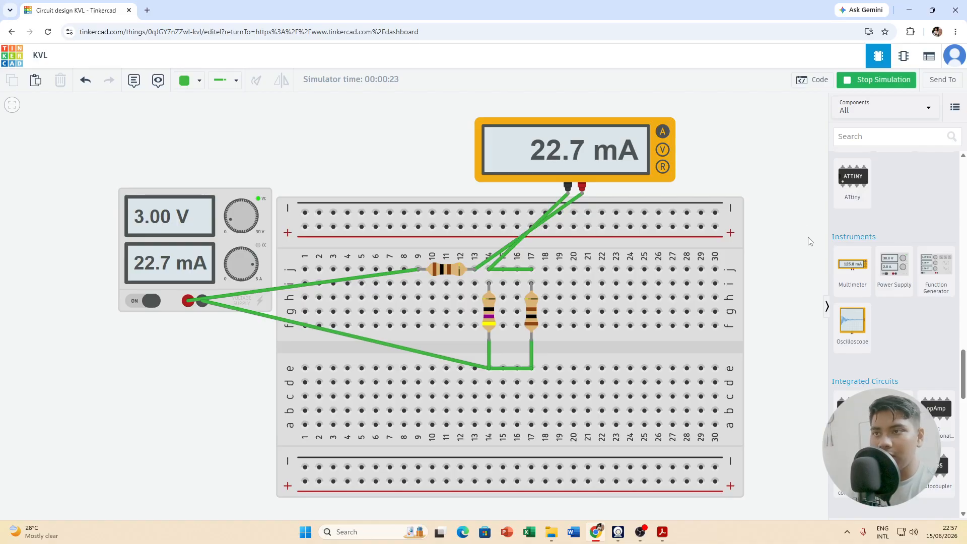
left_click(641, 532)
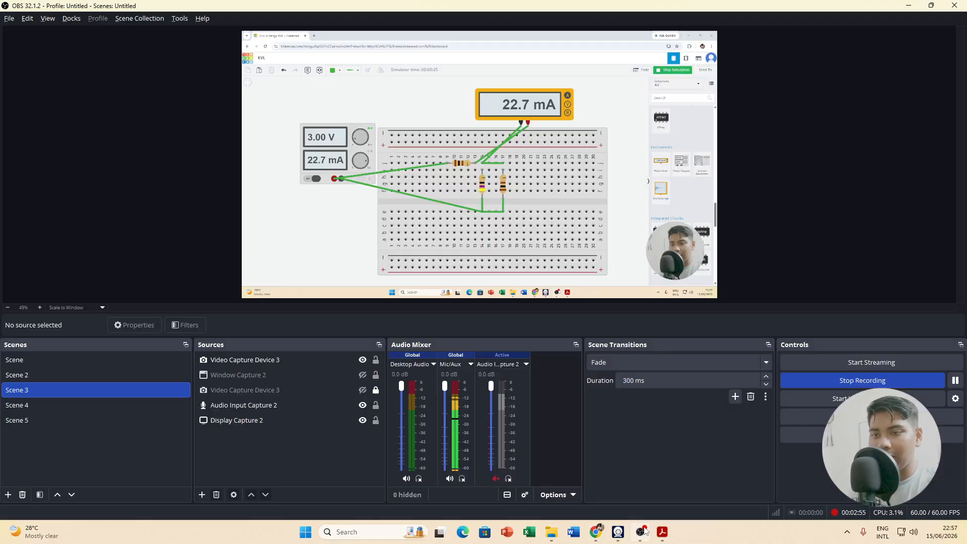
left_click(641, 532)
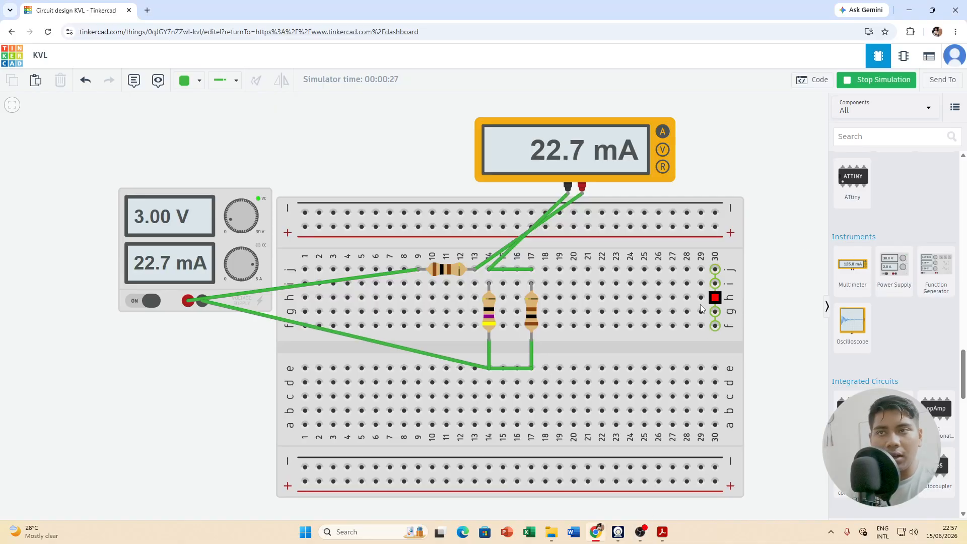
Examine Figure 3 in the lab manual alongside the Tinkercad breadboard to locate where the I2 ammeter belongs.
scroll(574, 326, "up", 1)
key("alt+Tab")
key("alt+Tab")
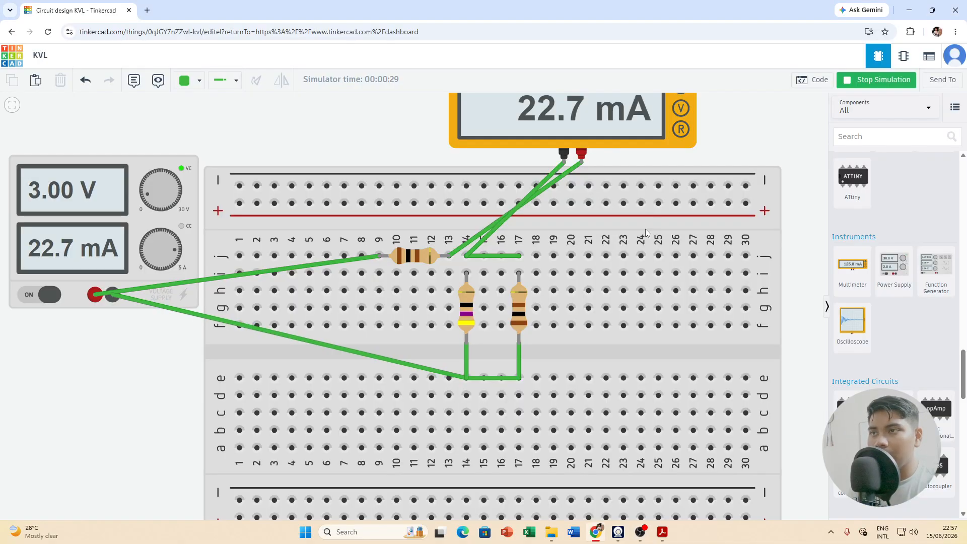
key("alt+Tab")
key("alt+Tab")
scroll(595, 216, "up", 2)
scroll(595, 211, "down", 3, "ctrl")
scroll(595, 210, "up", 10)
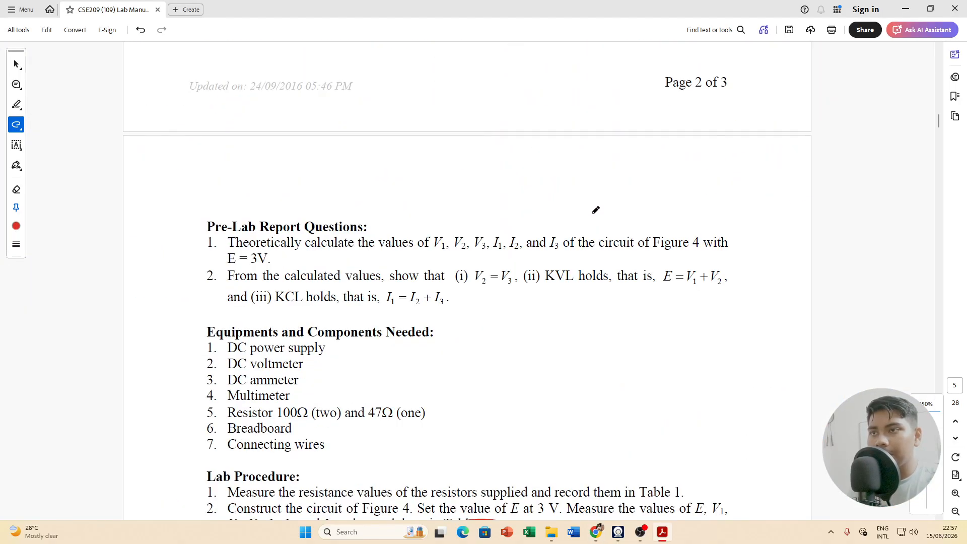
scroll(592, 205, "up", 2, "ctrl")
scroll(503, 186, "up", 1, "ctrl")
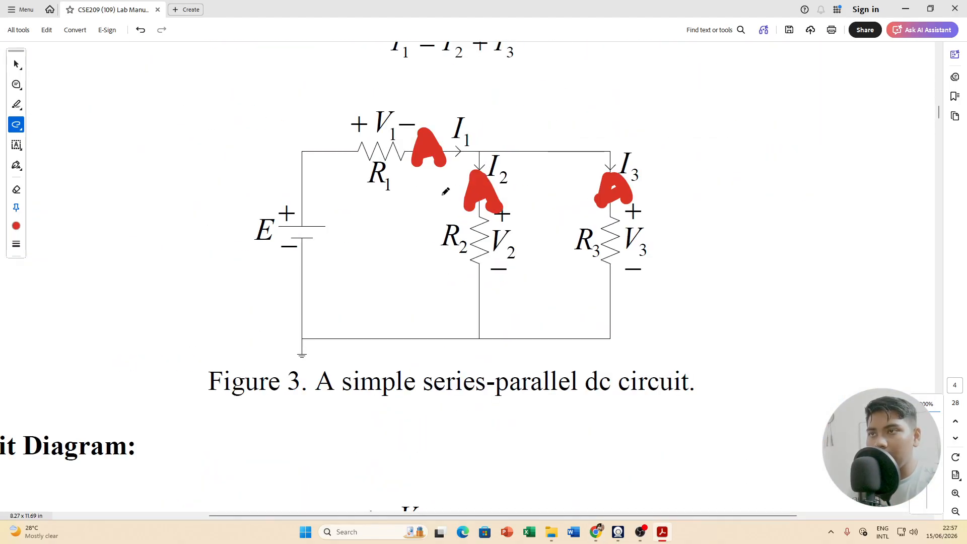
key("alt+Tab")
key("alt+Tab")
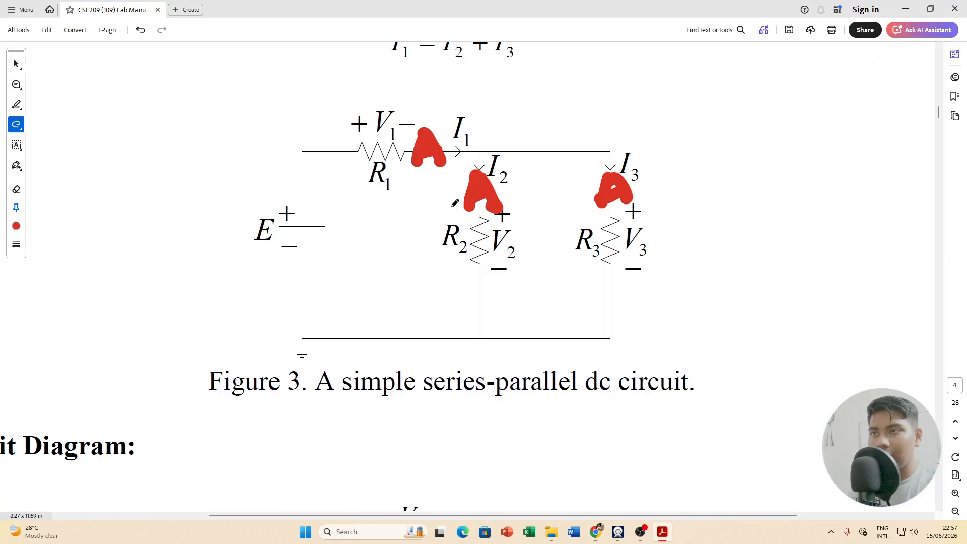
key("alt+Tab")
key("alt+Tab")
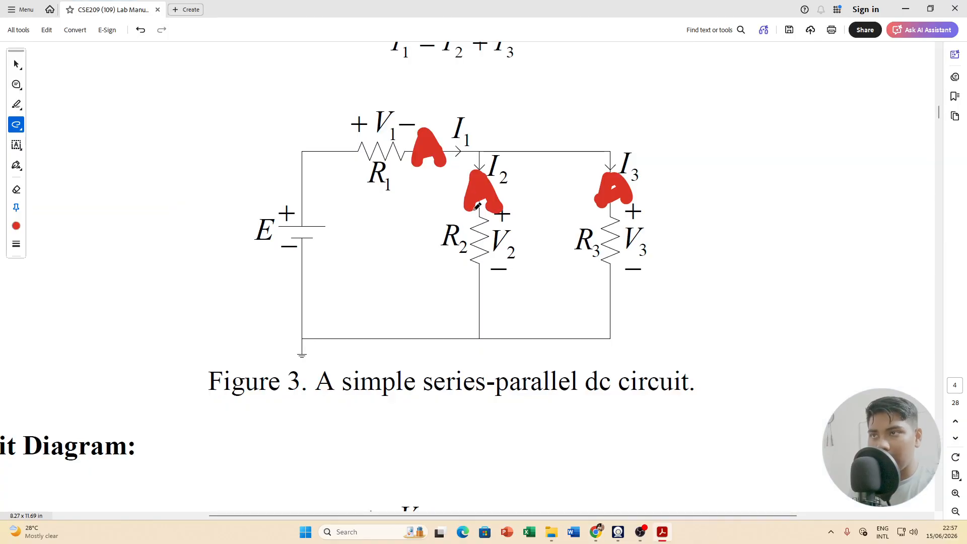
key("alt+Tab")
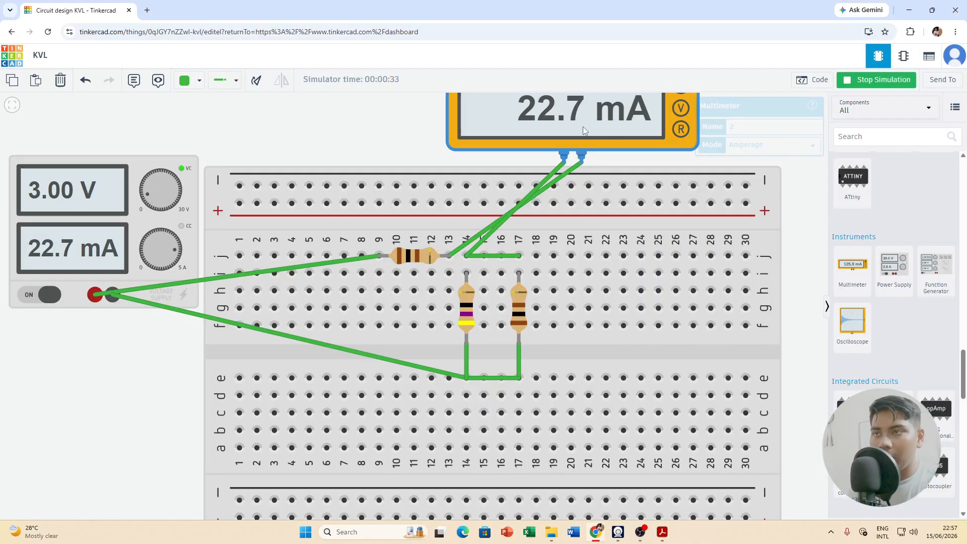
Delete both wires connecting the multimeter to the breadboard.
left_click(583, 126)
left_click(551, 184)
key("Delete")
left_click(543, 183)
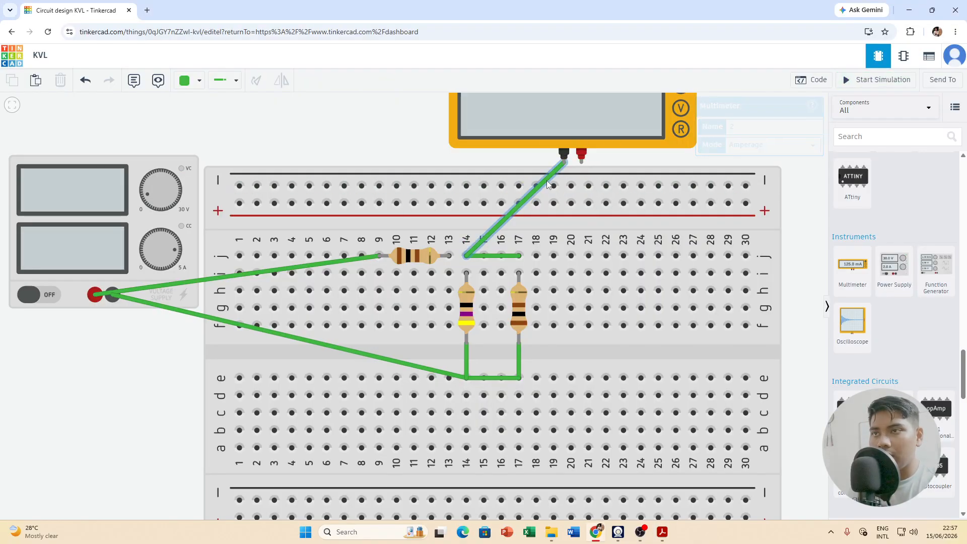
key("Delete")
Connect j13 to j14 with a wire and delete the wire between j14 and j17.
left_click(449, 257)
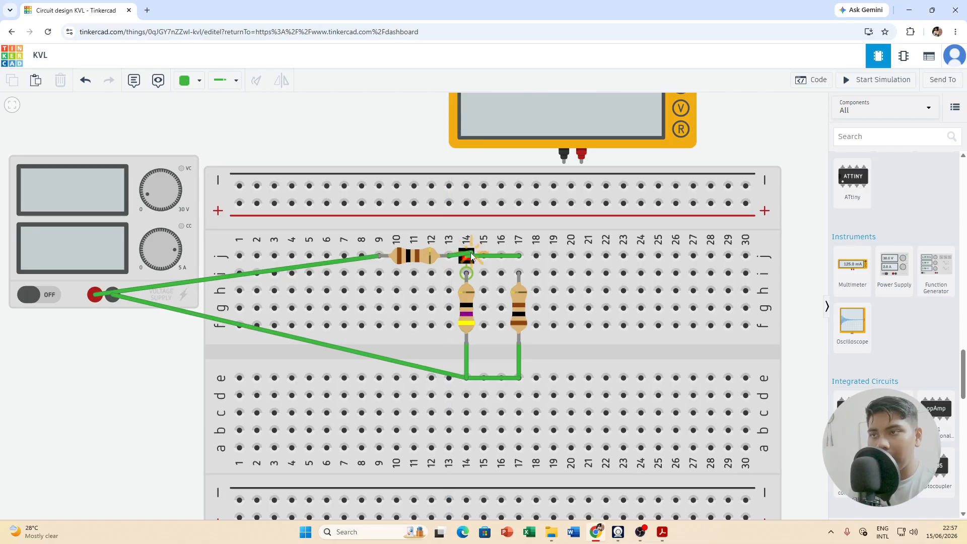
left_click(467, 256)
left_click(484, 257)
key("Delete")
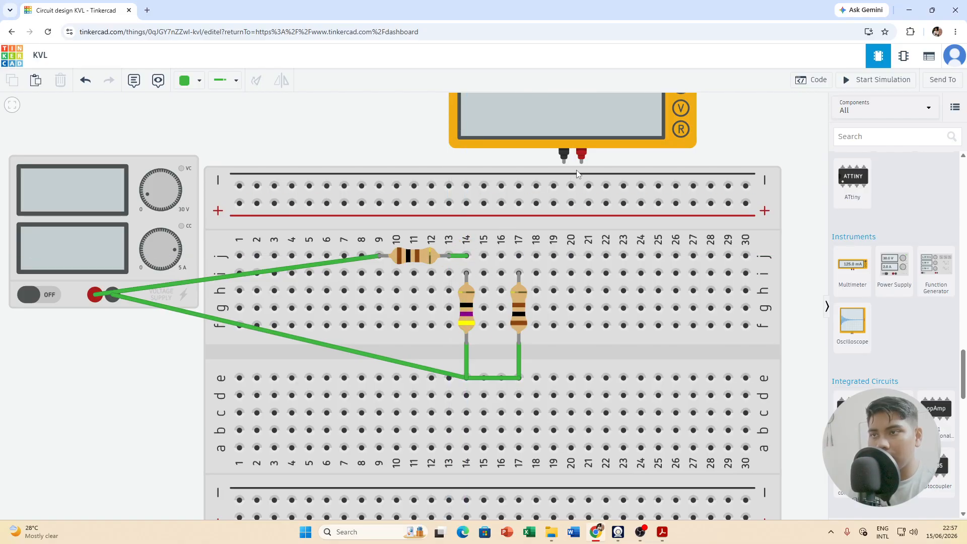
Connect the multimeter's positive terminal to j14 and its negative terminal to i14, and check the setup against Figure 3.
left_click(582, 158)
left_click(467, 256)
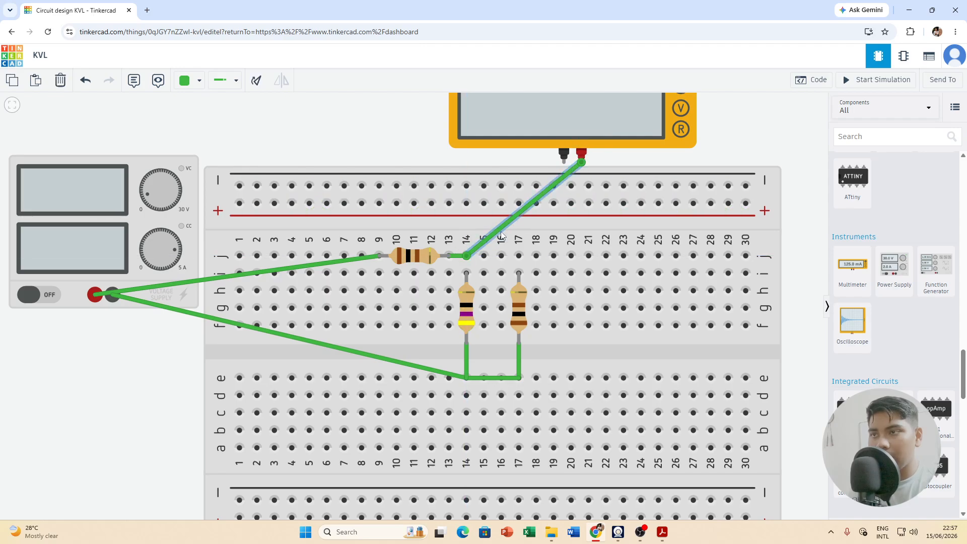
left_click(564, 156)
left_click(467, 273)
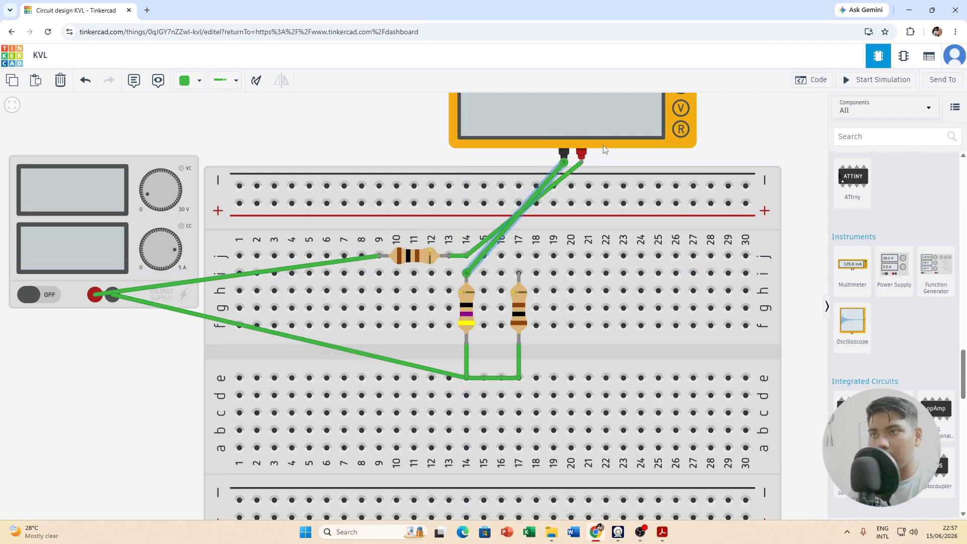
left_click_drag(625, 131, 636, 144)
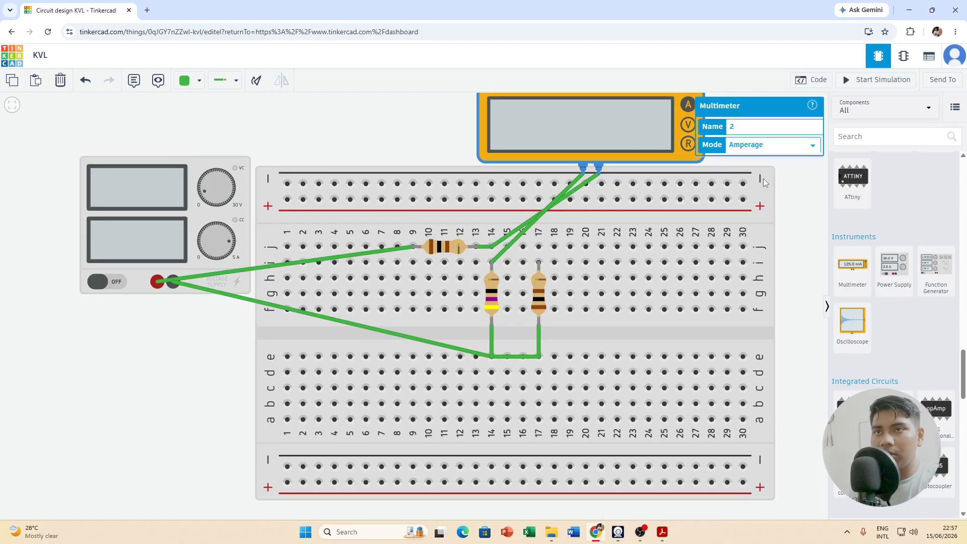
key("alt+Tab")
key("alt+Tab")
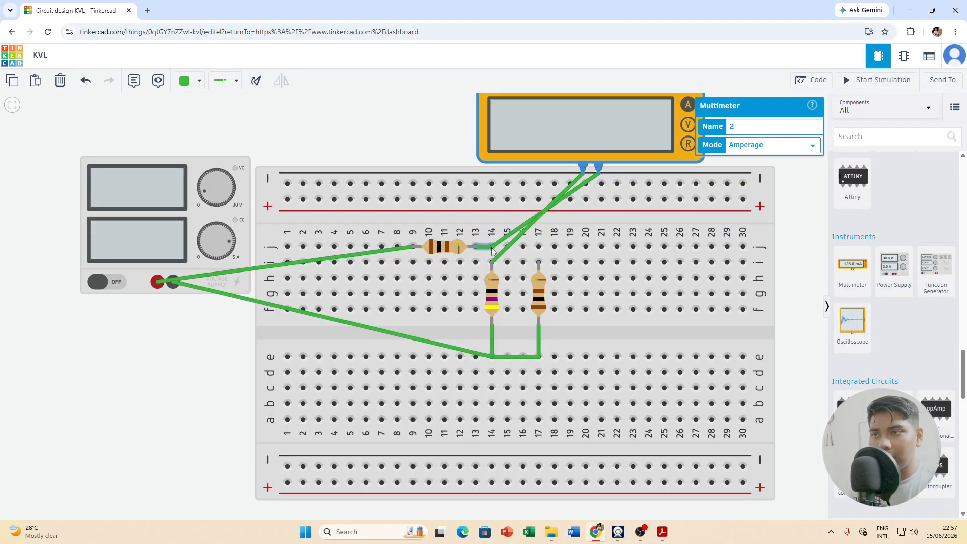
Run the simulation to check the multimeter's I2 reading, and stop it.
left_click(864, 79)
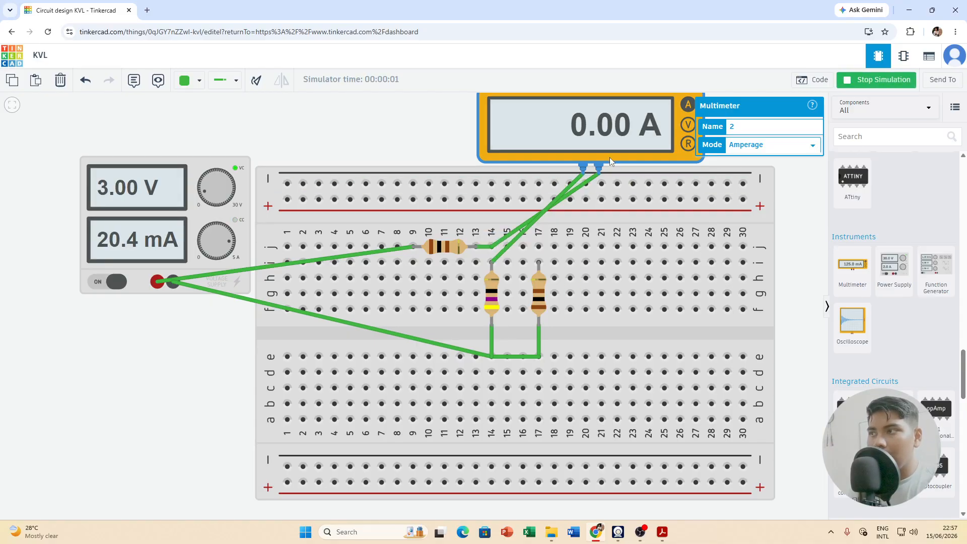
left_click_drag(791, 192, 745, 216)
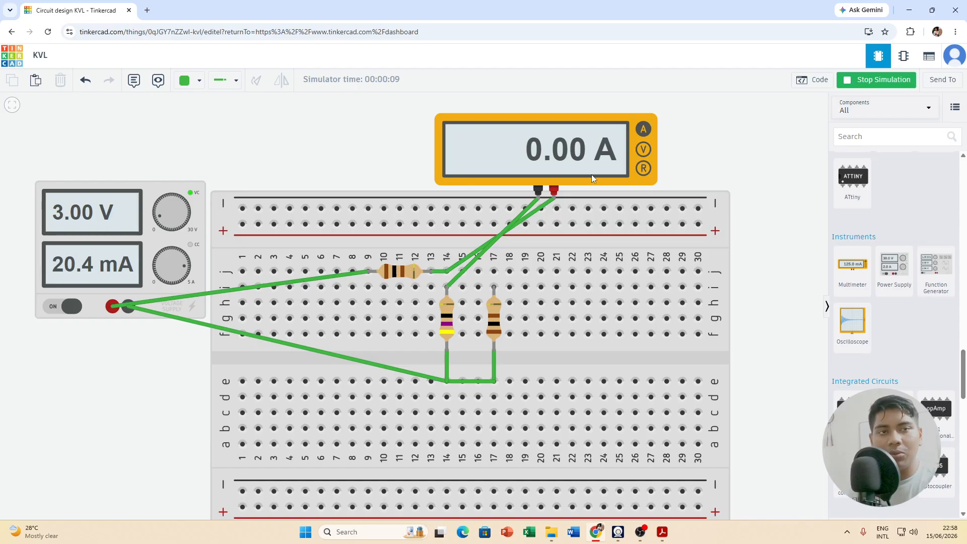
left_click(875, 80)
Reconnect j17 to j14 with a wire, and briefly run the simulation again.
left_click(493, 272)
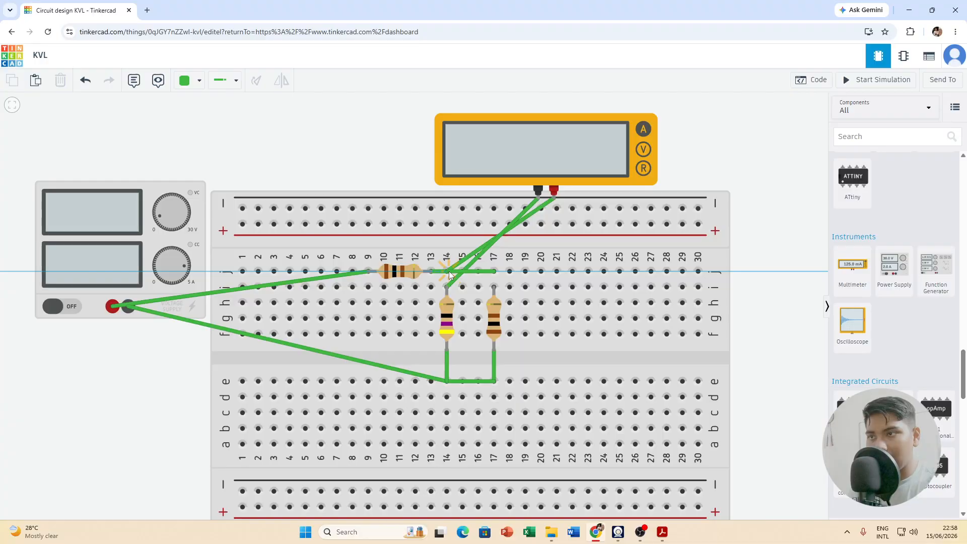
left_click(447, 271)
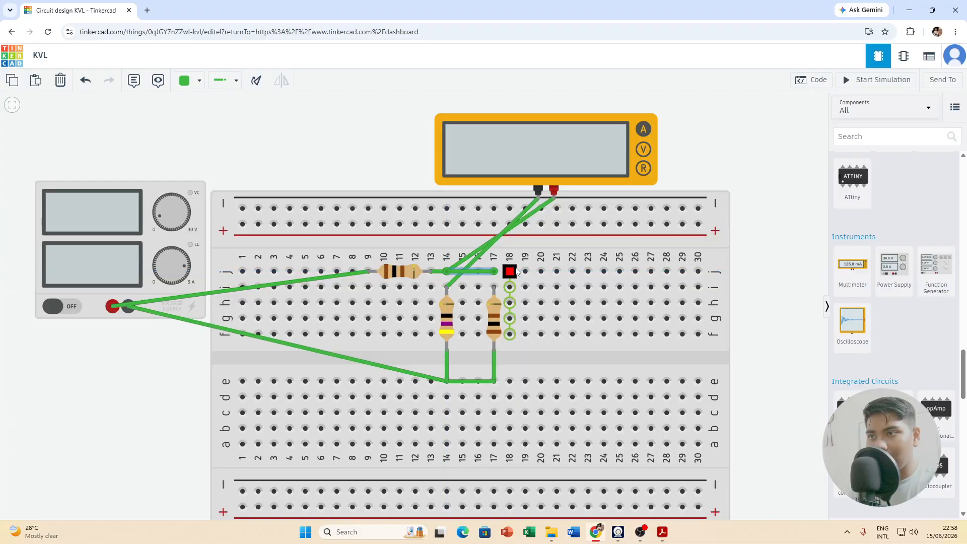
left_click(890, 87)
left_click(891, 82)
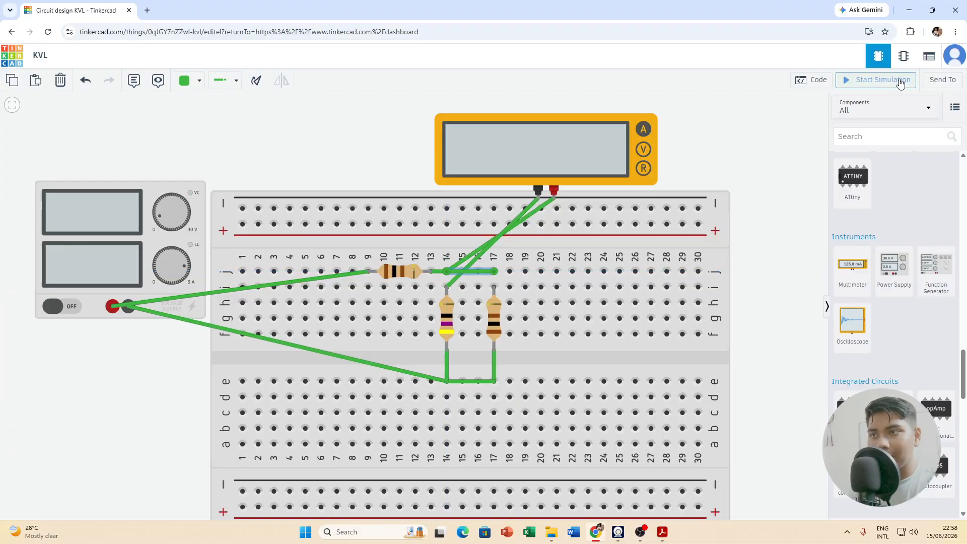
Check Figure 3, delete the wire between j13 and j14, and reconnect the multimeter's positive terminal to j13 instead of j14.
key("alt+Tab")
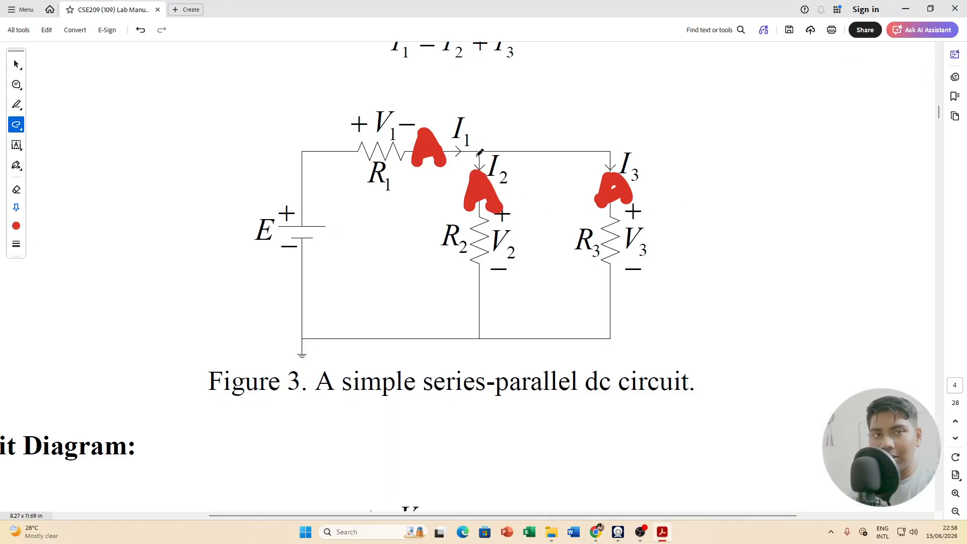
key("alt+Tab")
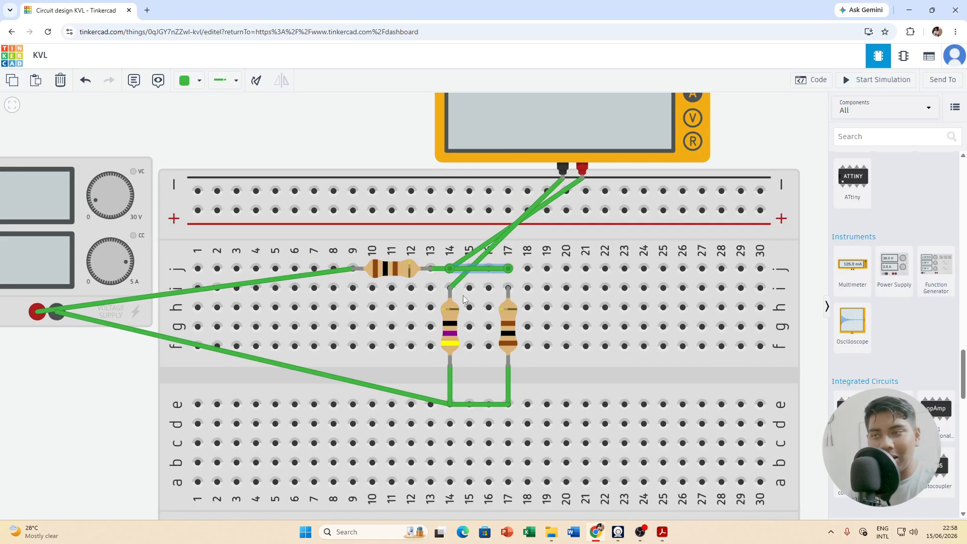
left_click(439, 267)
key("Delete")
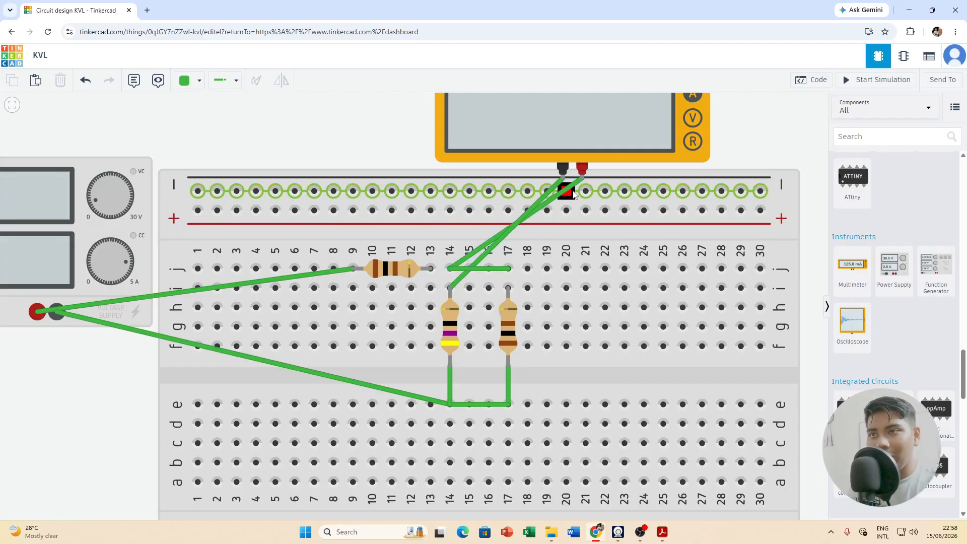
left_click(582, 178)
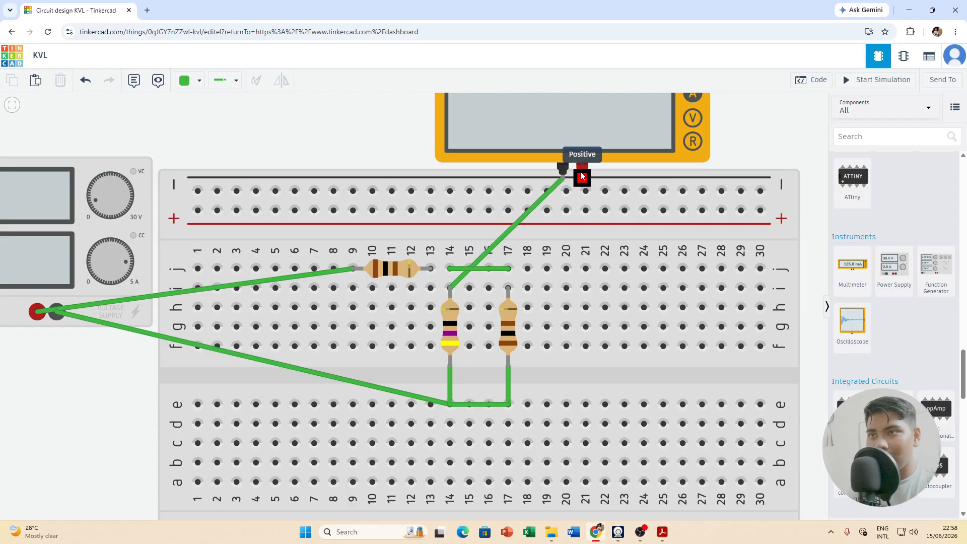
left_click(431, 268)
Run the simulation, examine the multimeter's current reading and the path through the circuit, and stop the simulation.
scroll(690, 216, "down", 2)
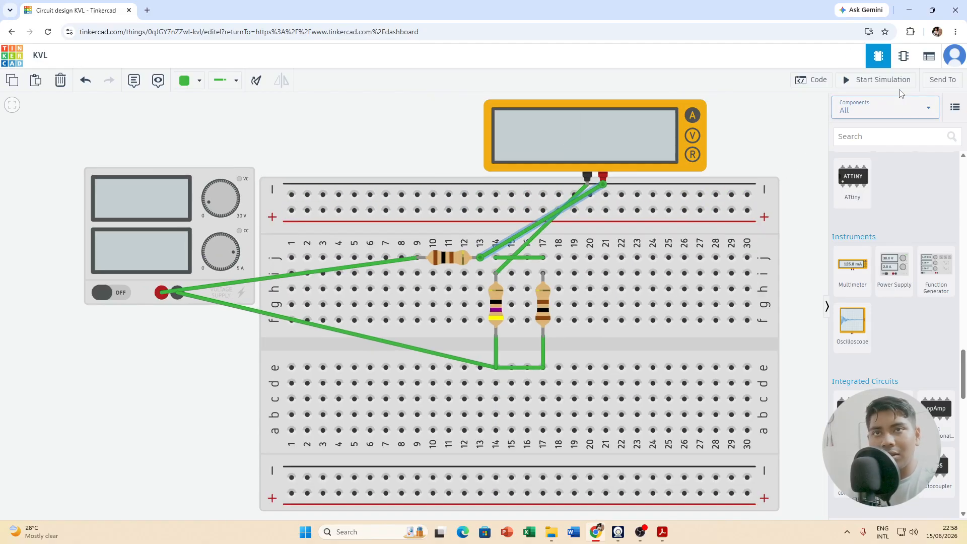
left_click(877, 79)
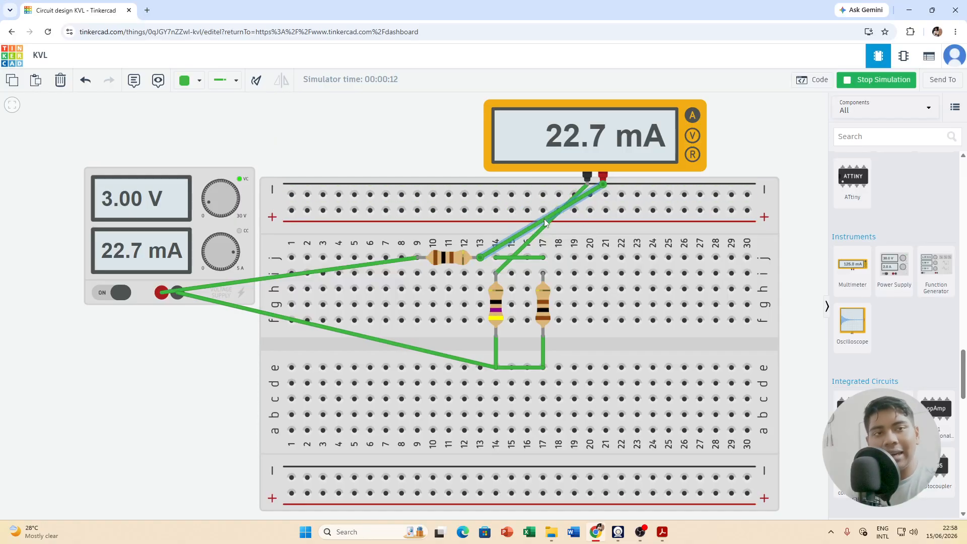
scroll(511, 271, "up", 3)
scroll(469, 253, "down", 2)
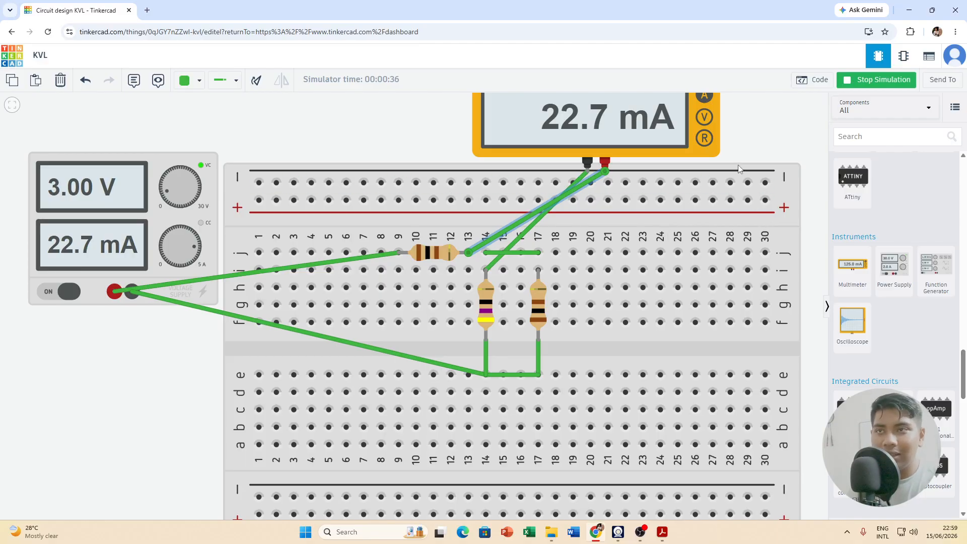
scroll(739, 143, "down", 1)
left_click(758, 144)
scroll(741, 153, "up", 1)
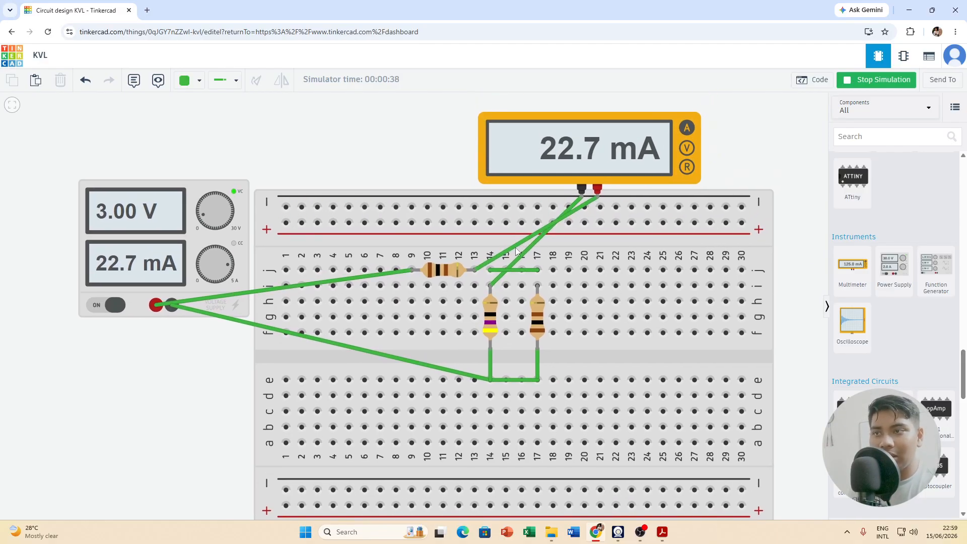
scroll(658, 236, "up", 1)
scroll(511, 300, "up", 1)
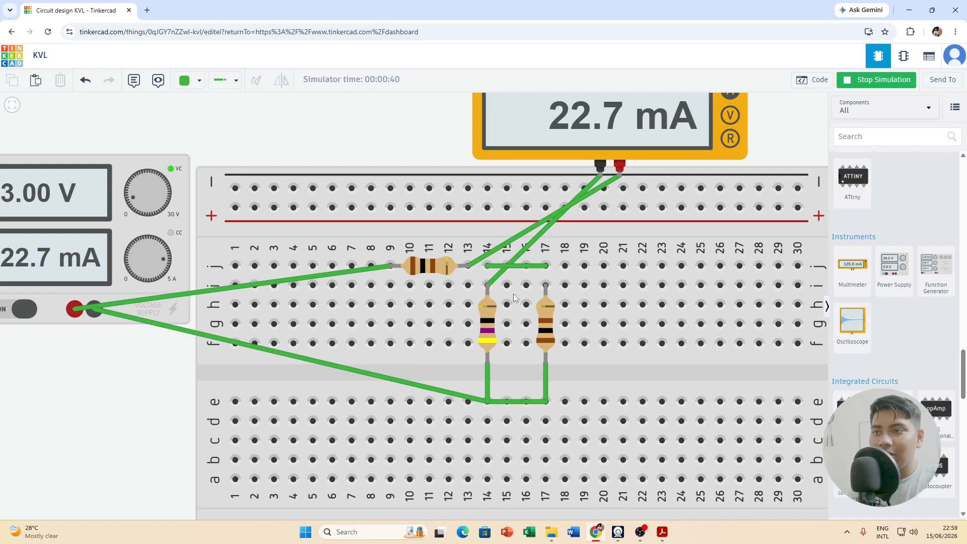
scroll(497, 275, "up", 1)
scroll(501, 282, "down", 1)
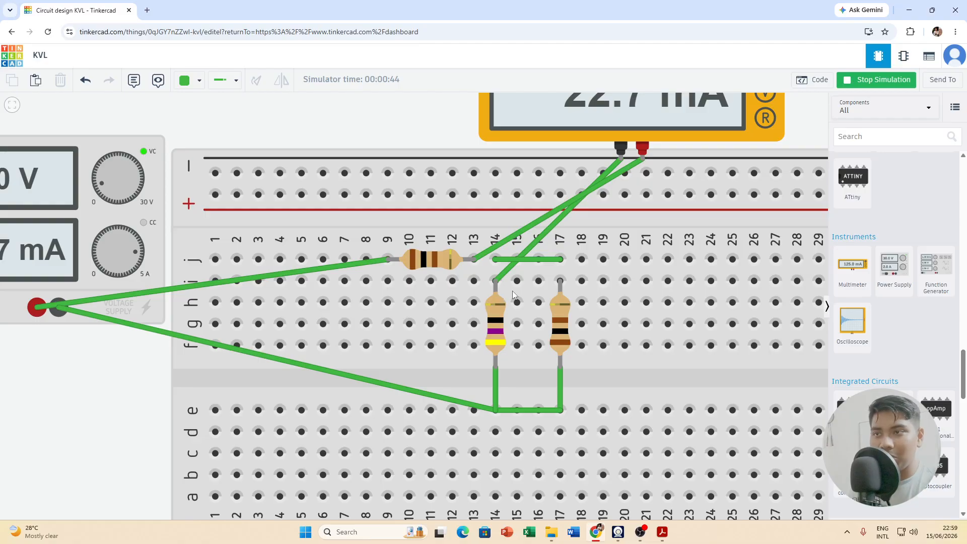
scroll(687, 276, "down", 2)
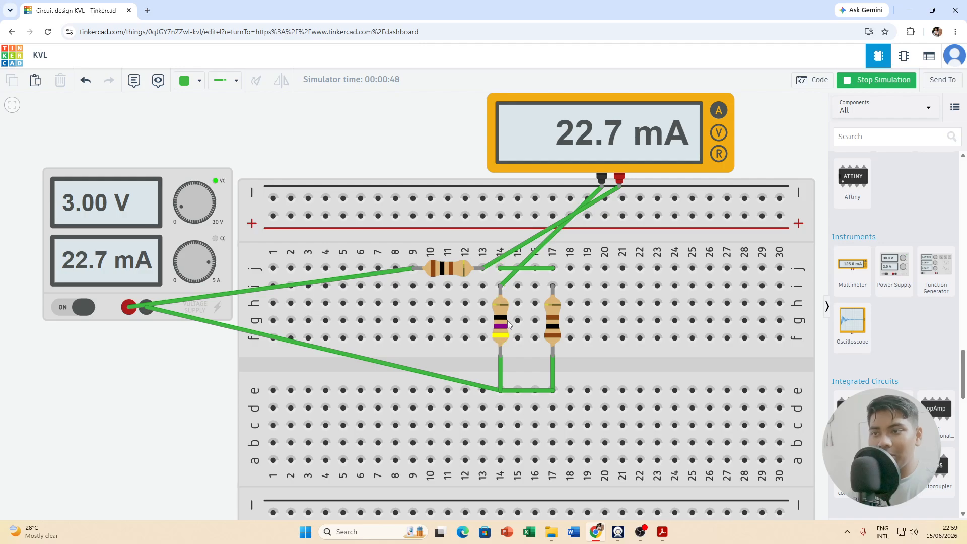
left_click(879, 81)
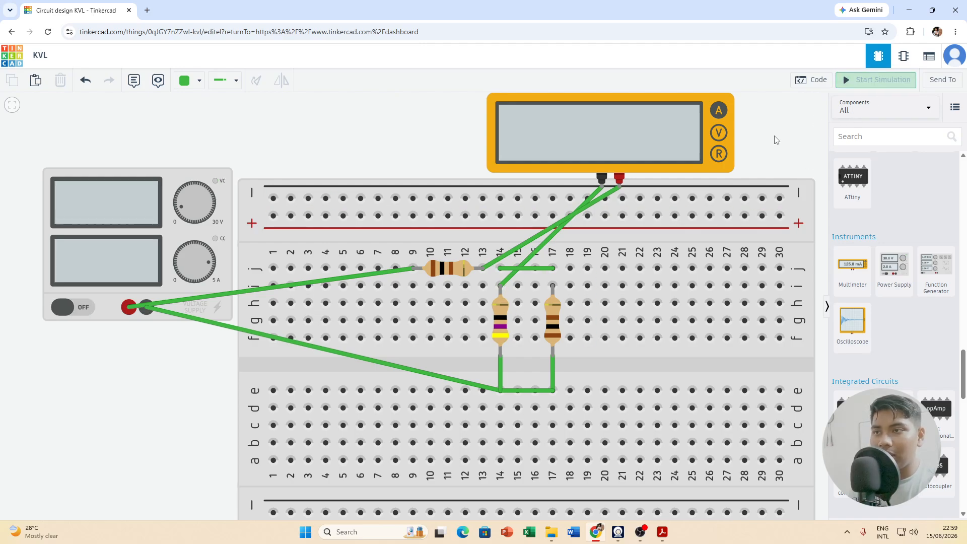
Delete both multimeter wires from the breadboard.
left_click(553, 228)
key("Delete")
left_click(560, 228)
key("Delete")
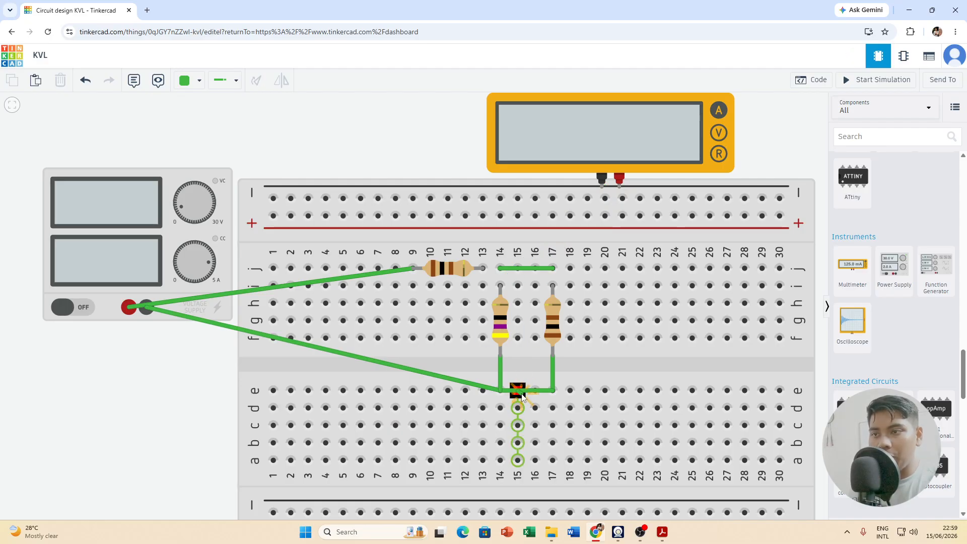
Delete the wire between e14 and e17, the wire below the column 14 resistor, and the power supply's negative wire.
left_click(519, 388)
key("Delete")
left_click(501, 374)
key("Delete")
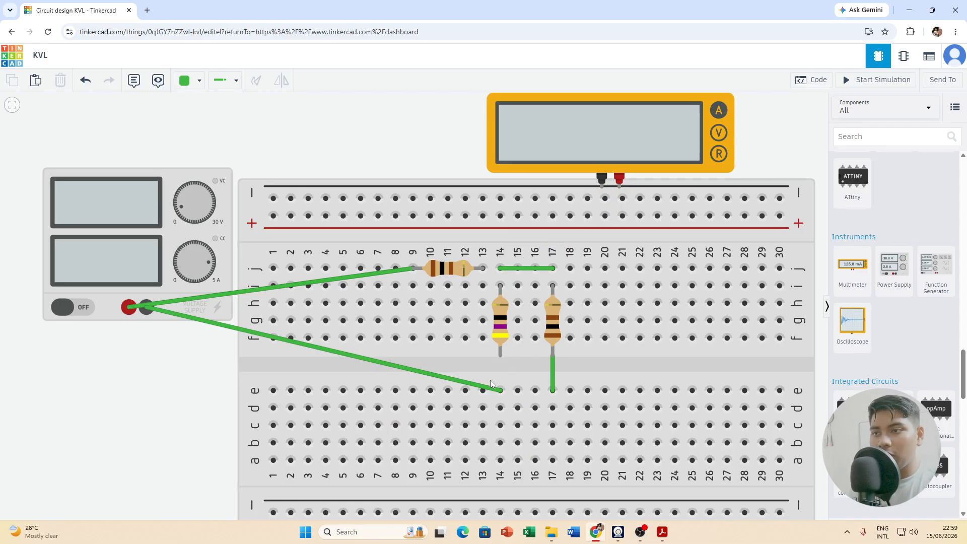
left_click(491, 382)
key("Delete")
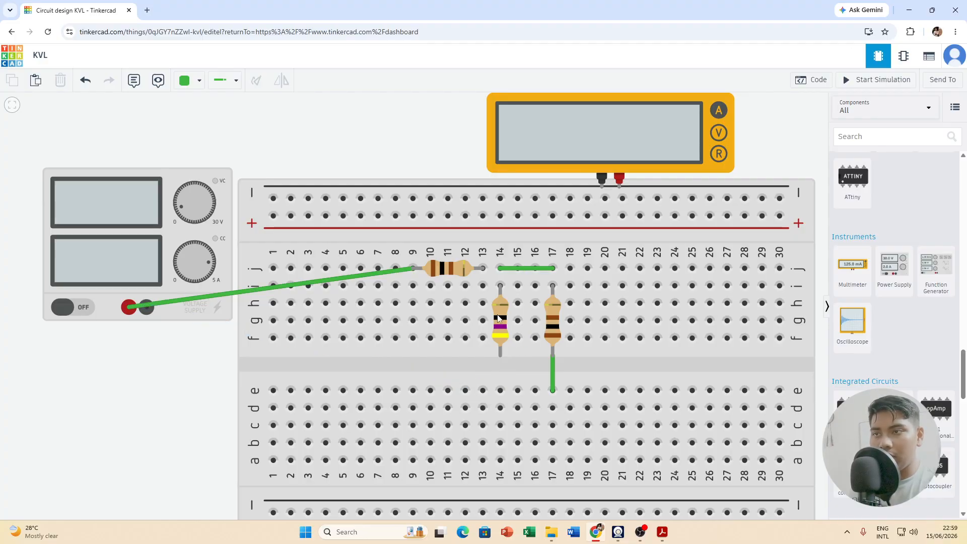
Try placing the column 14 resistor at an angle with its upper terminal in h15.
left_click(498, 318)
left_click(256, 81)
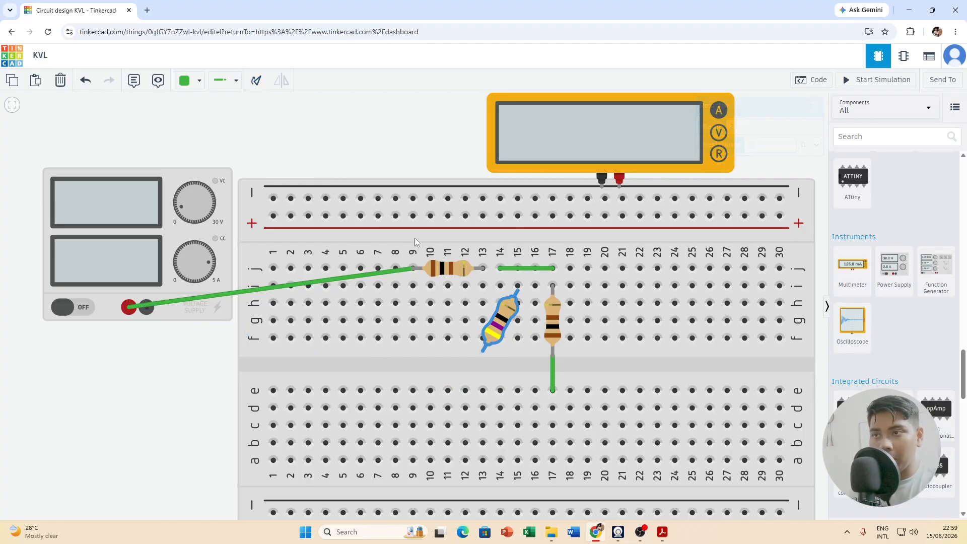
left_click_drag(506, 306, 497, 332)
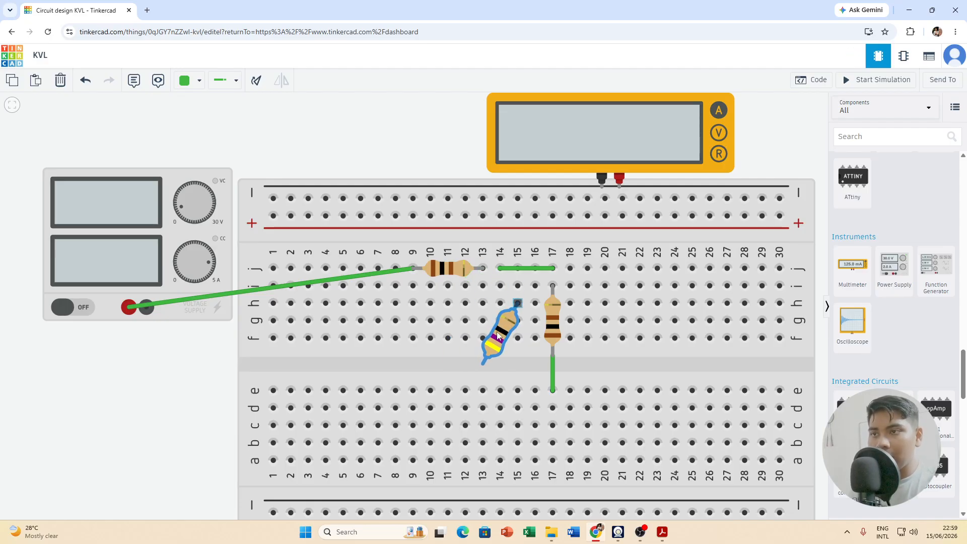
Connect the multimeter's positive terminal to j13, comparing the wiring with Figure 3.
key("alt+Tab")
key("alt+Tab")
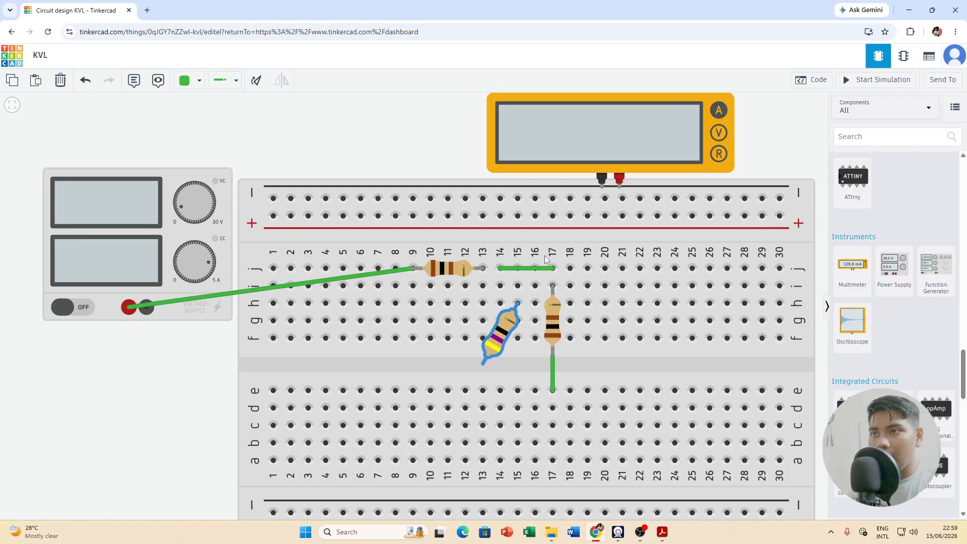
left_click(620, 187)
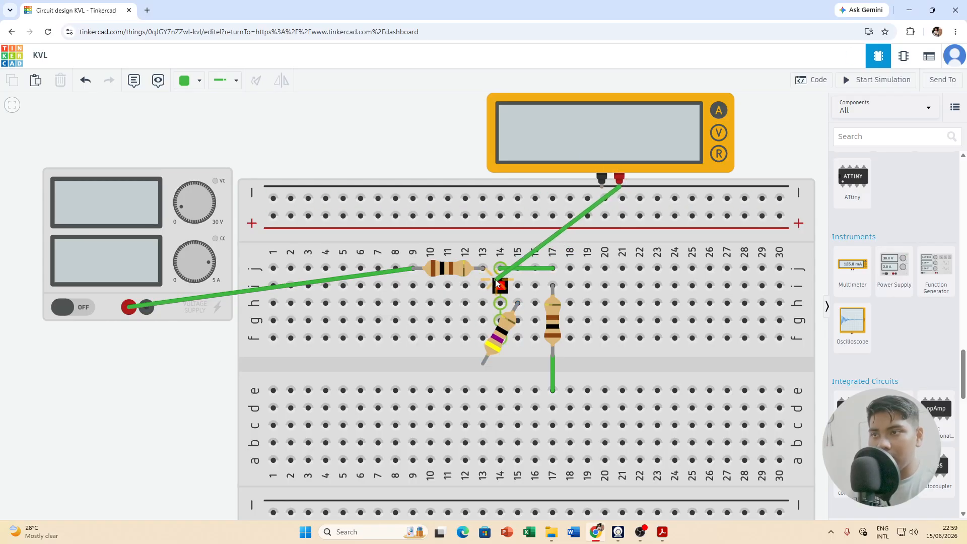
left_click(483, 269)
key("alt+Tab")
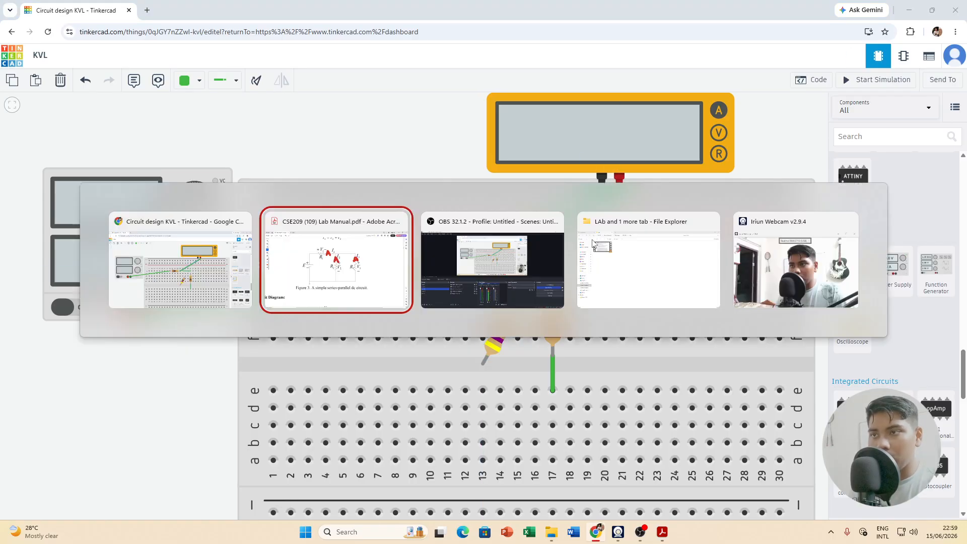
key("alt+Tab")
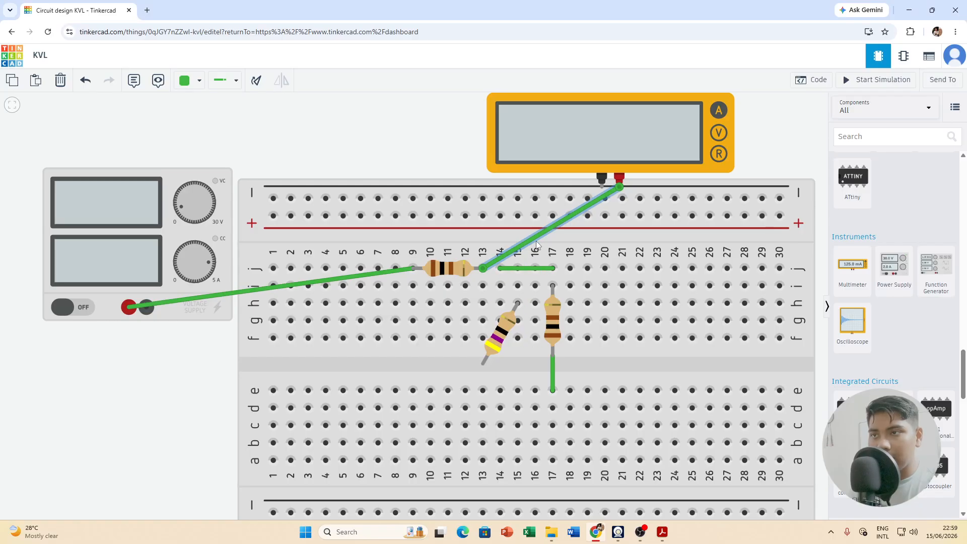
Replace the wire between j14 and j17 with one from j17 to j13, following Figure 3.
left_click(525, 268)
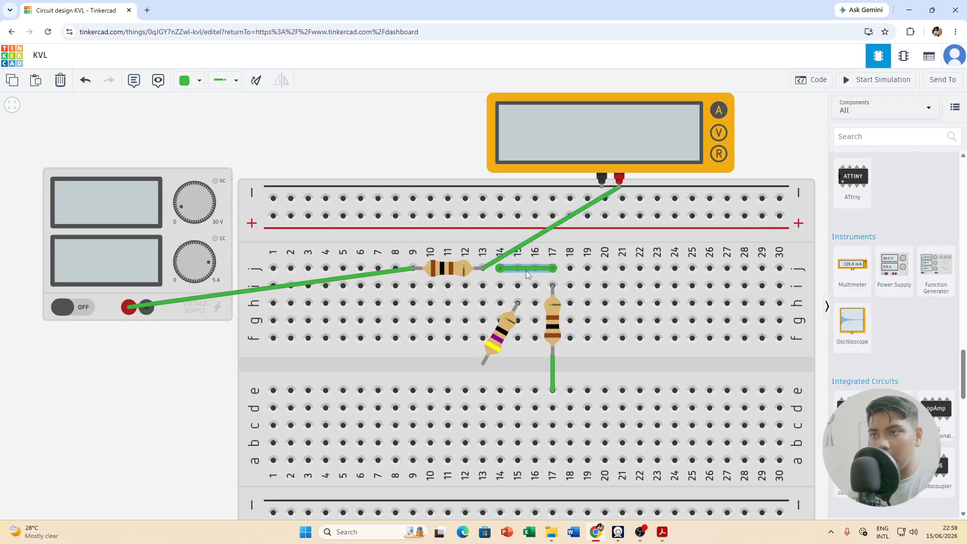
key("Delete")
key("alt+Tab")
key("alt+Tab")
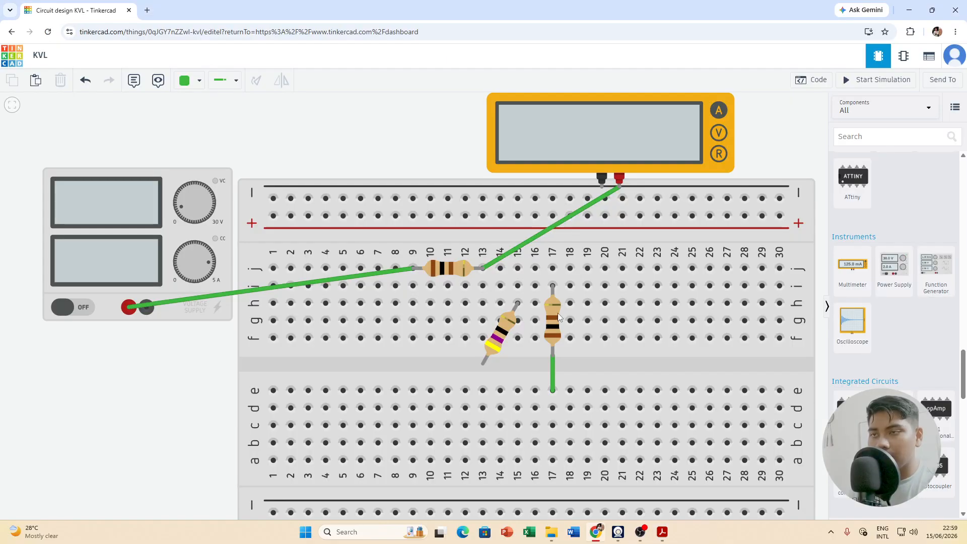
key("alt+Tab")
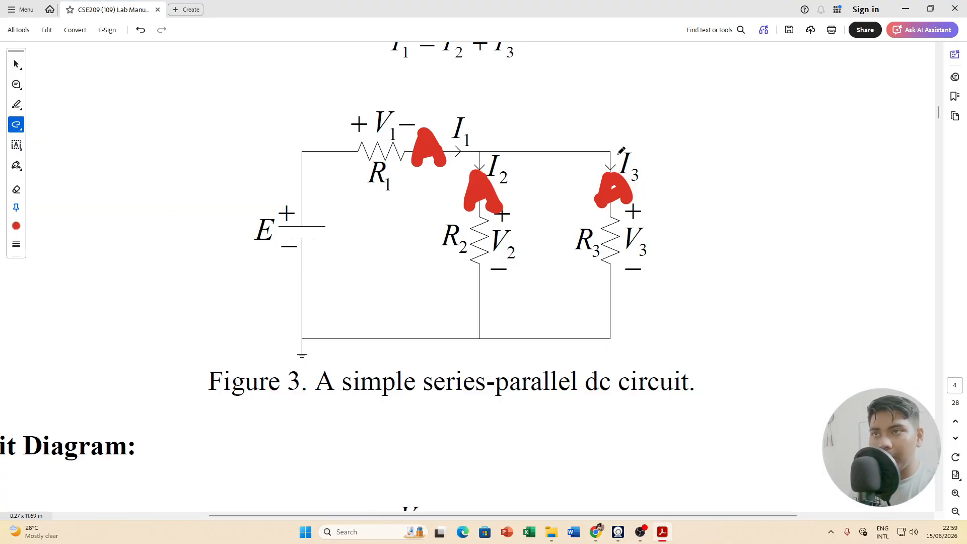
key("alt+Tab")
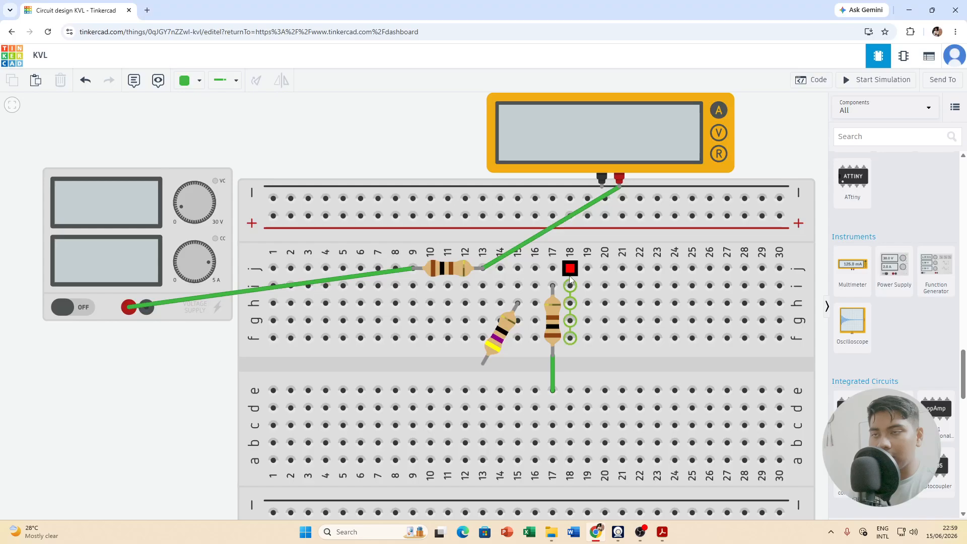
left_click(554, 268)
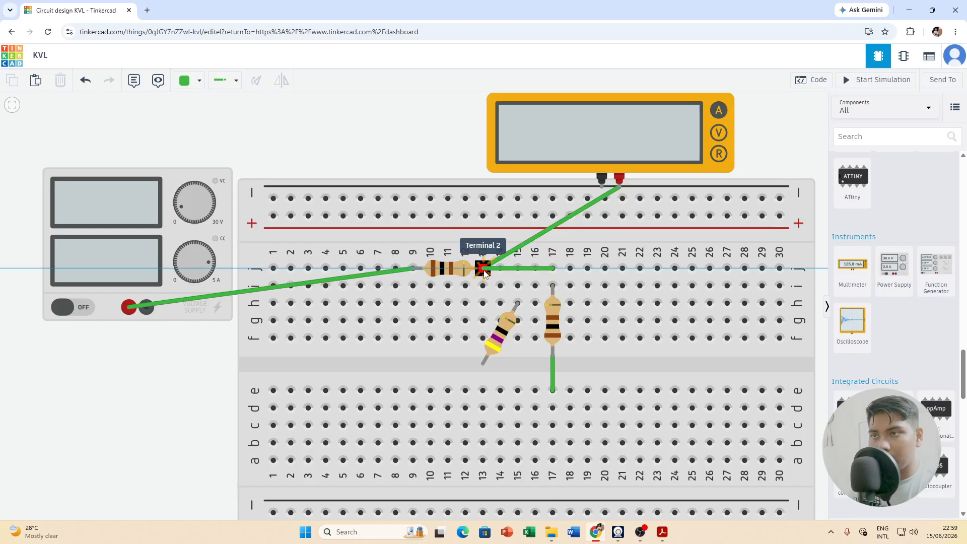
left_click(480, 270)
Check the I2 ammeter position in Figure 3 and connect the multimeter's negative terminal to i15.
key("alt+Tab")
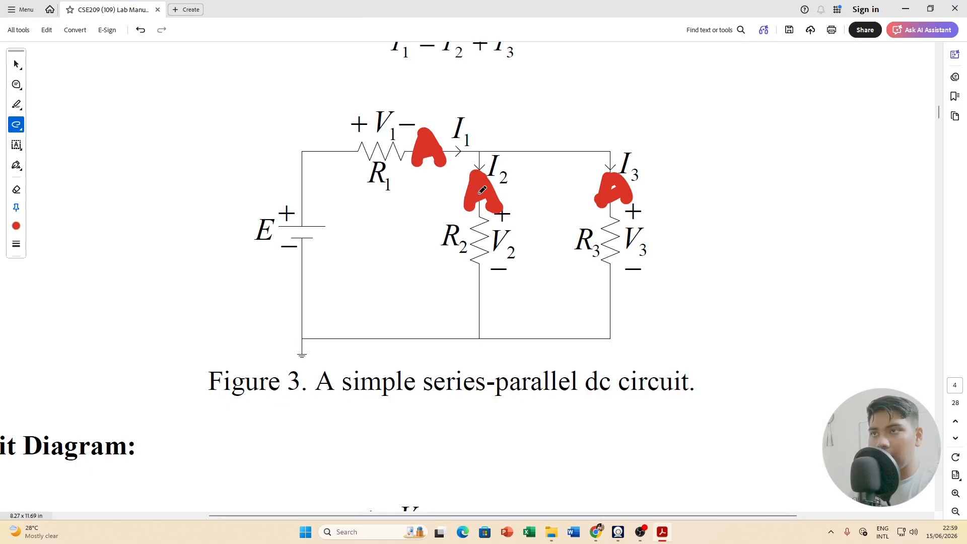
key("alt+Tab")
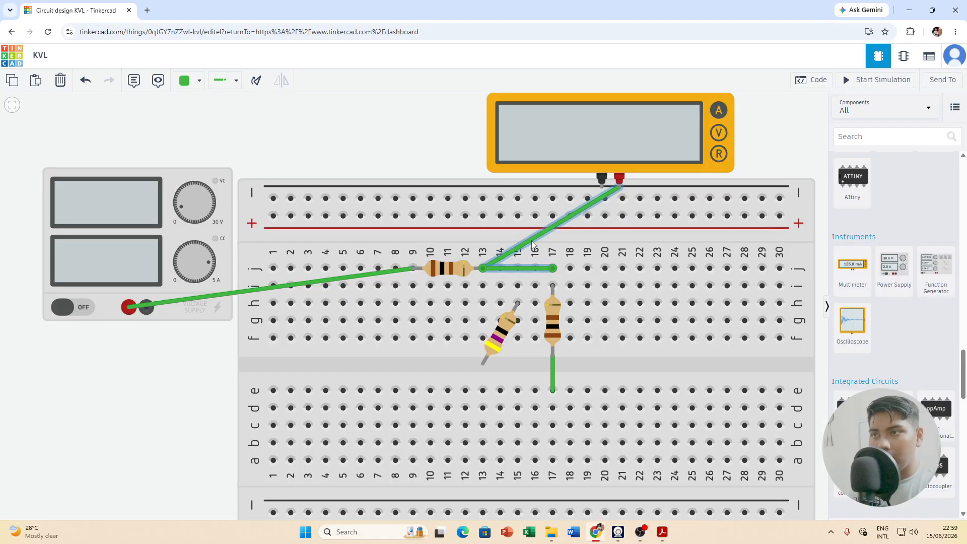
left_click(602, 180)
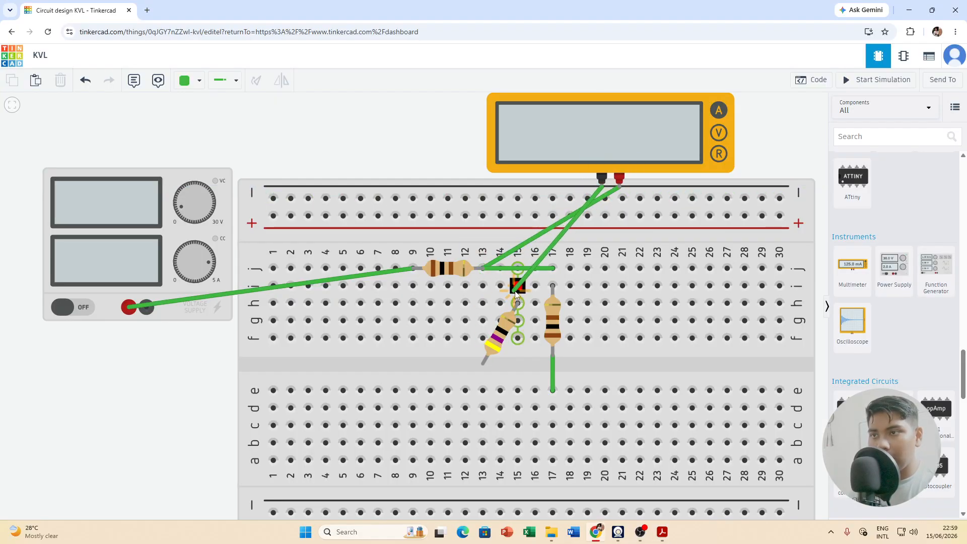
left_click(518, 285)
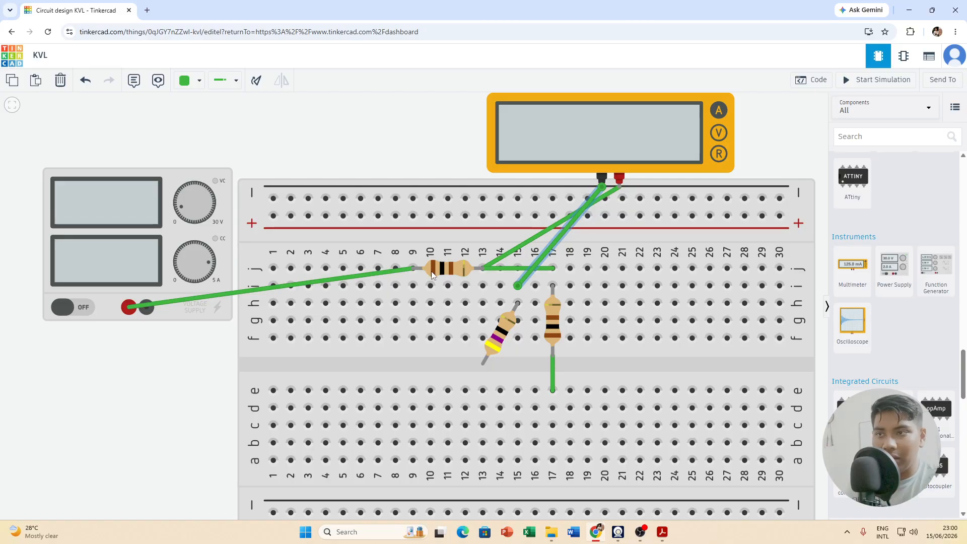
Rotate the 47 Ω resistor until it is vertical and place it in column 15 with its upper terminal in h15.
left_click(505, 326)
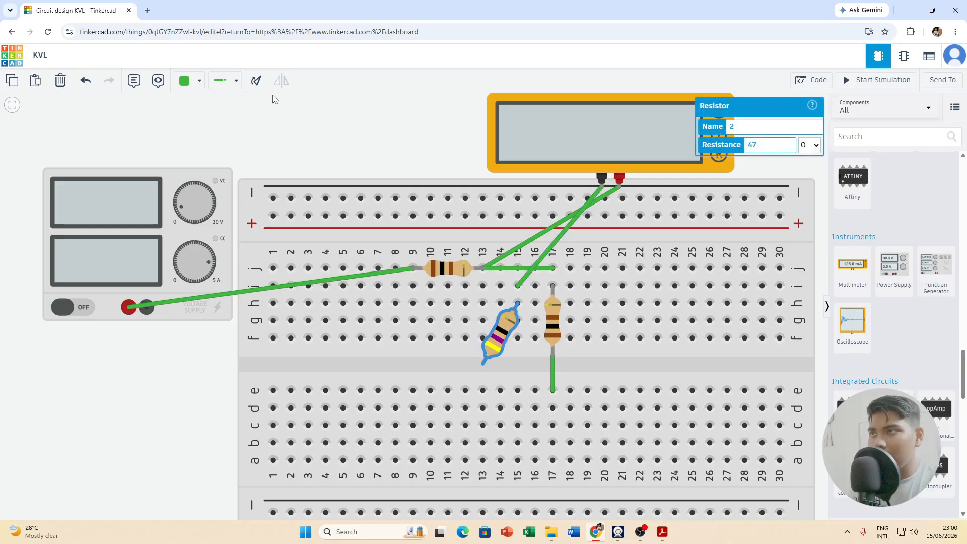
left_click(257, 81)
left_click(256, 81)
left_click(257, 80)
left_click(256, 81)
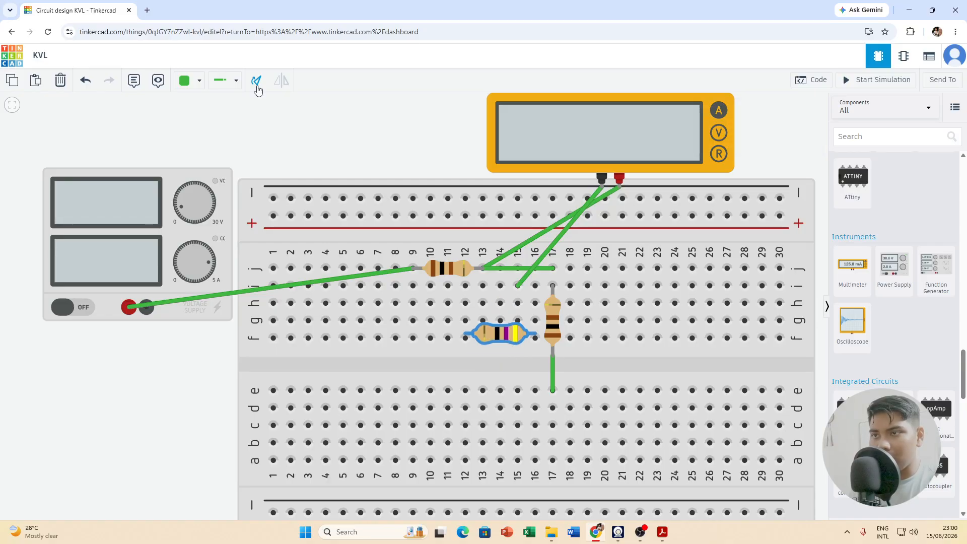
left_click(256, 86)
mouse_move(503, 337)
left_mouse_down()
mouse_move(519, 338)
mouse_move(501, 331)
mouse_move(519, 323)
mouse_move(519, 331)
left_mouse_up()
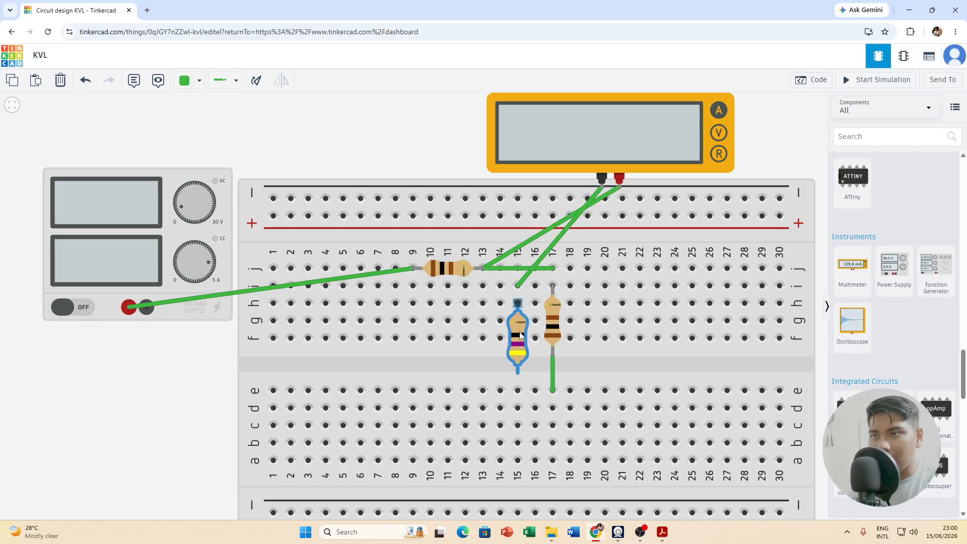
Wire the 47 Ω resistor's lower terminal to e15 and connect d17 to d15.
left_click(518, 372)
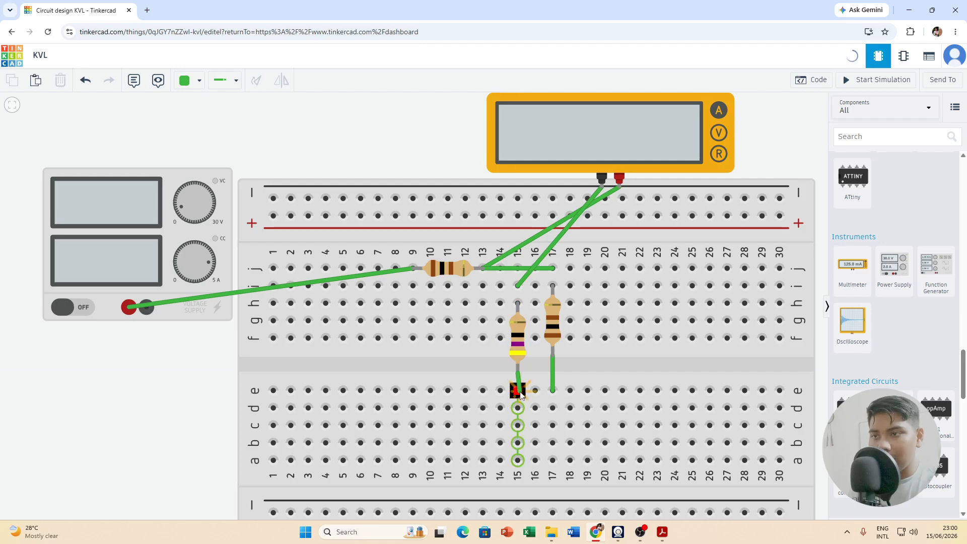
left_click(518, 389)
left_click(552, 407)
left_click(518, 407)
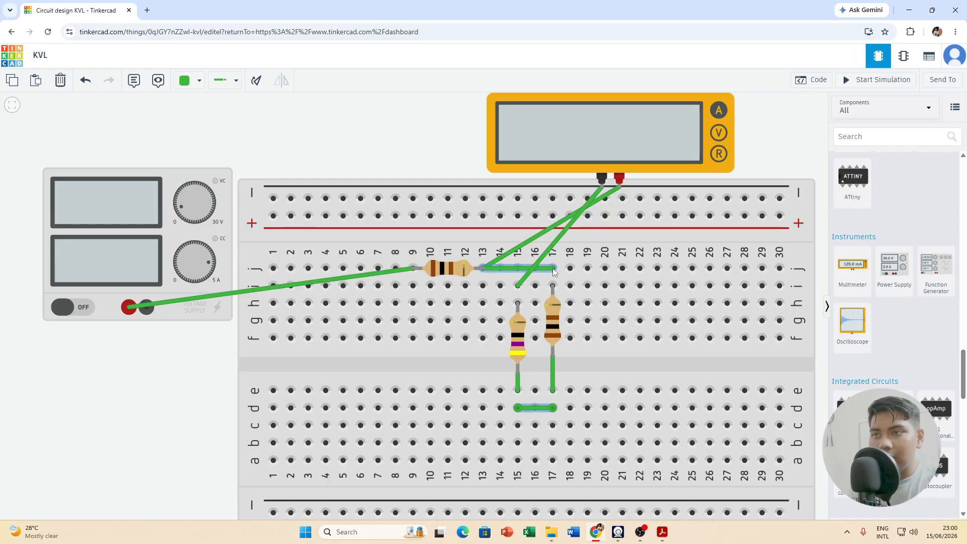
scroll(554, 272, "up", 2)
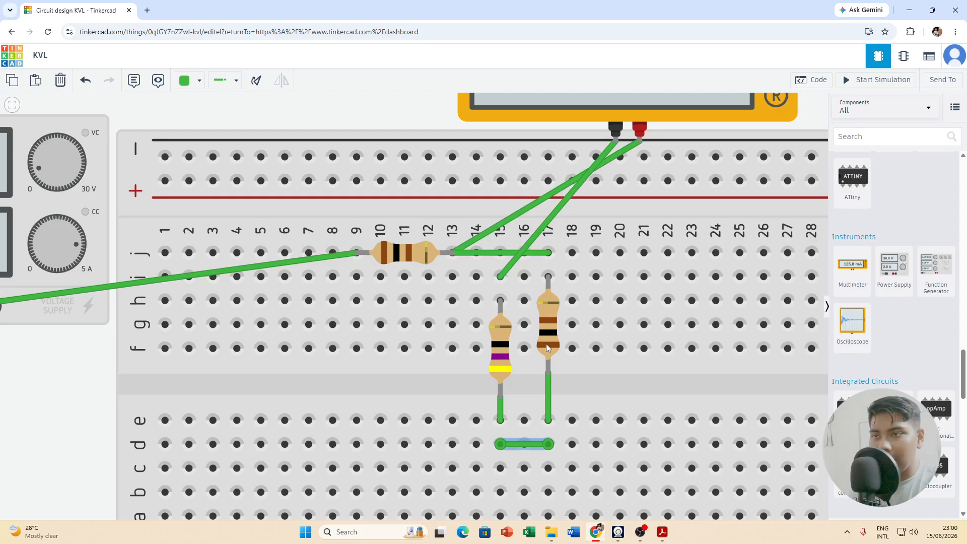
left_click(548, 468)
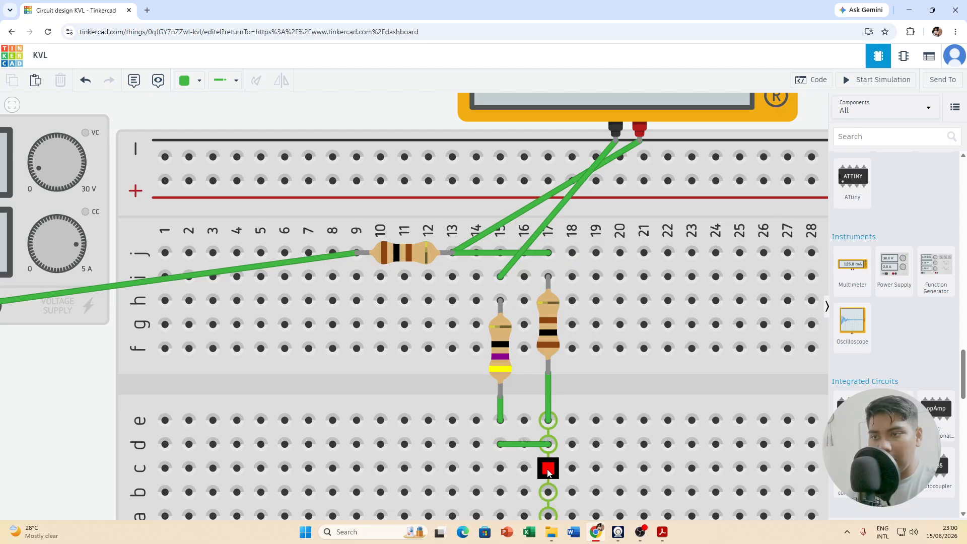
left_click(500, 468)
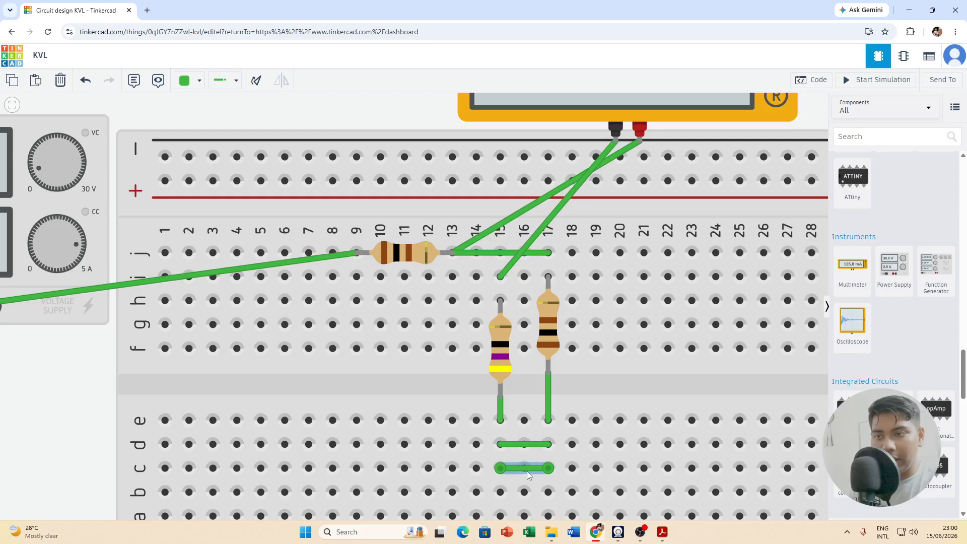
key("Delete")
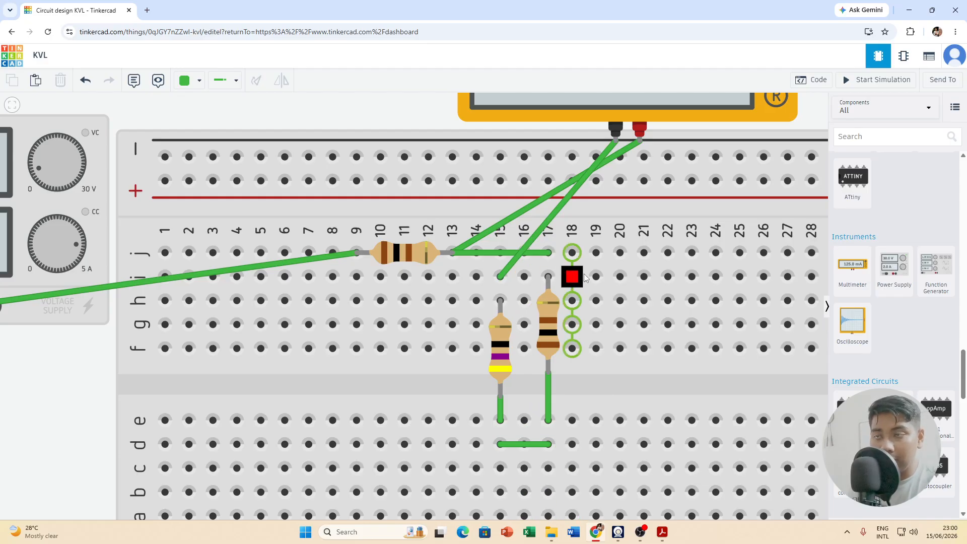
Move the breadboard slightly down and closer to the power supply.
scroll(582, 281, "up", 1)
scroll(564, 242, "down", 1)
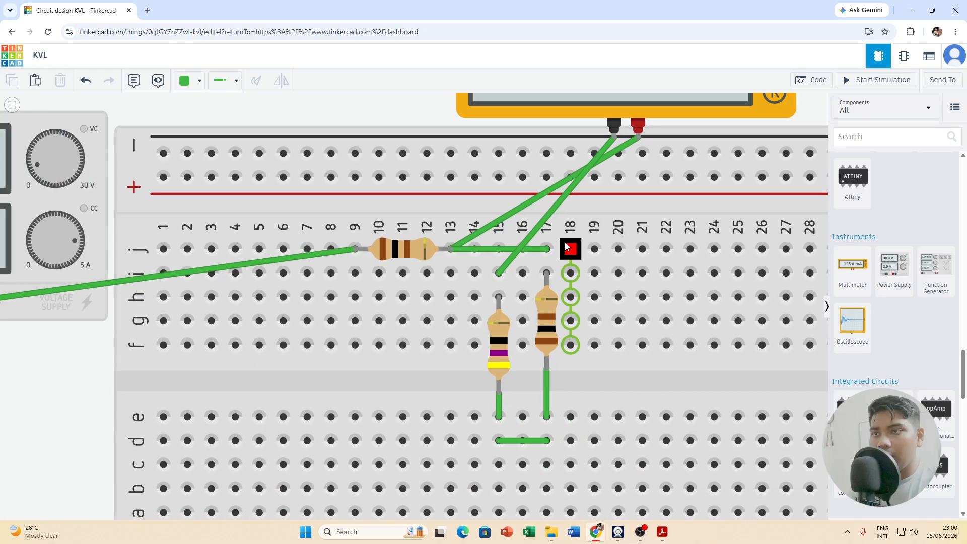
left_click_drag(651, 200, 628, 237)
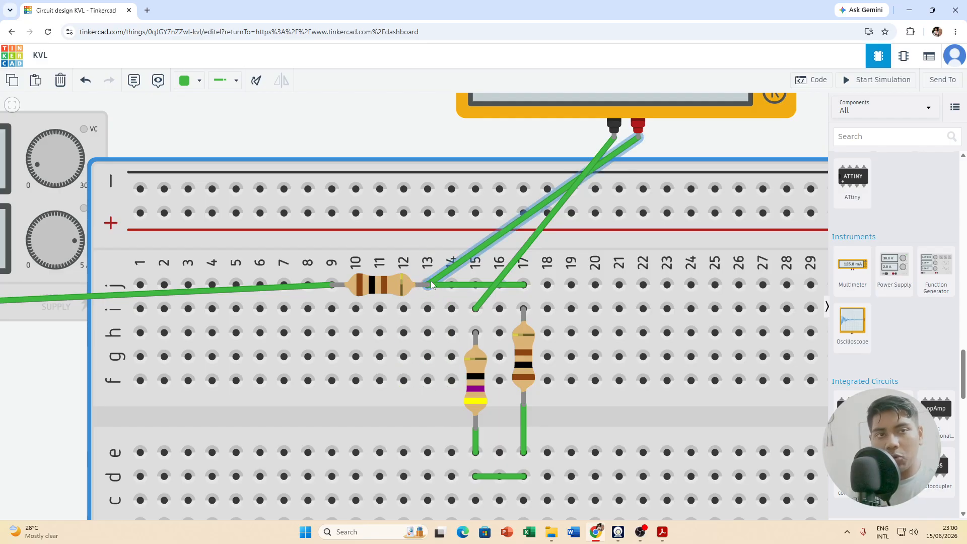
left_click(528, 281)
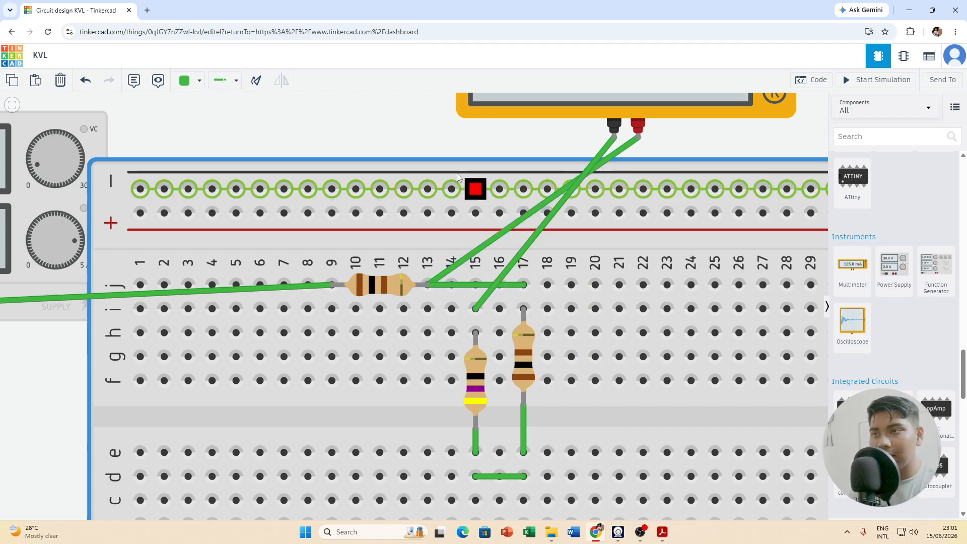
left_click(455, 264)
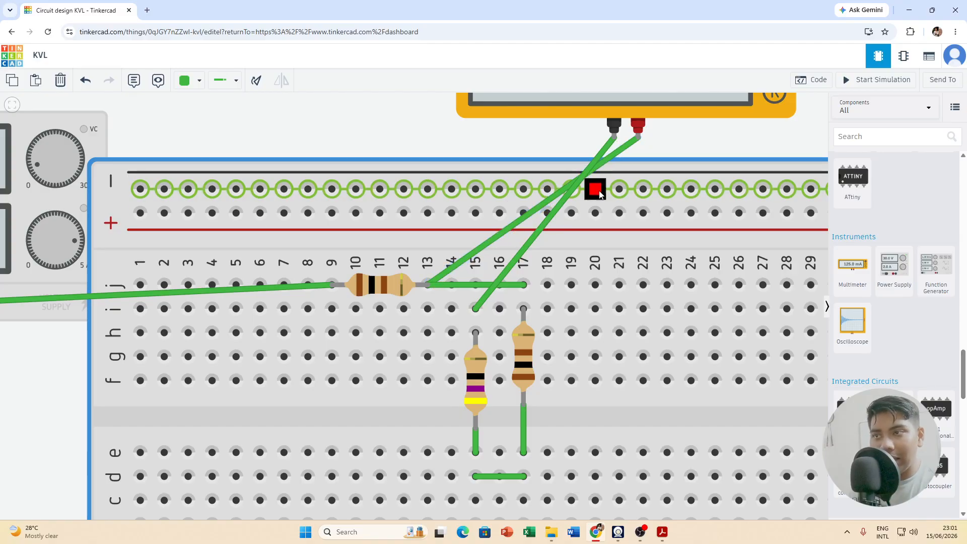
left_click(663, 129)
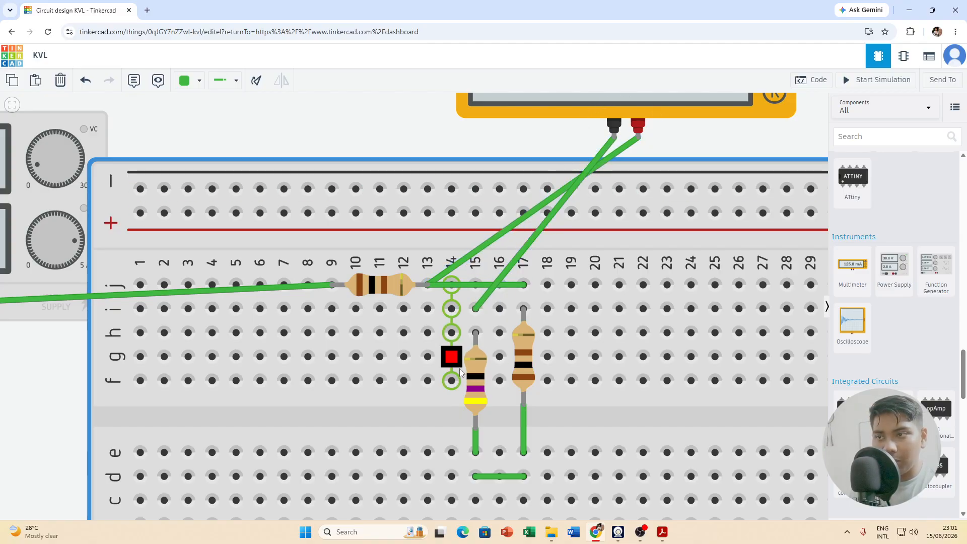
Connect the power supply's negative terminal to d15 and start the simulation to measure I2.
scroll(654, 299, "down", 2)
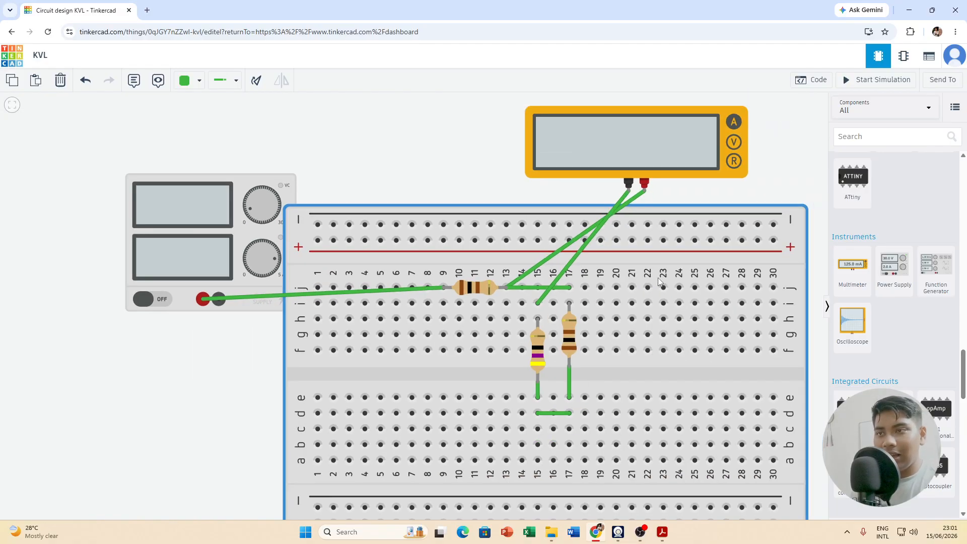
left_click(219, 299)
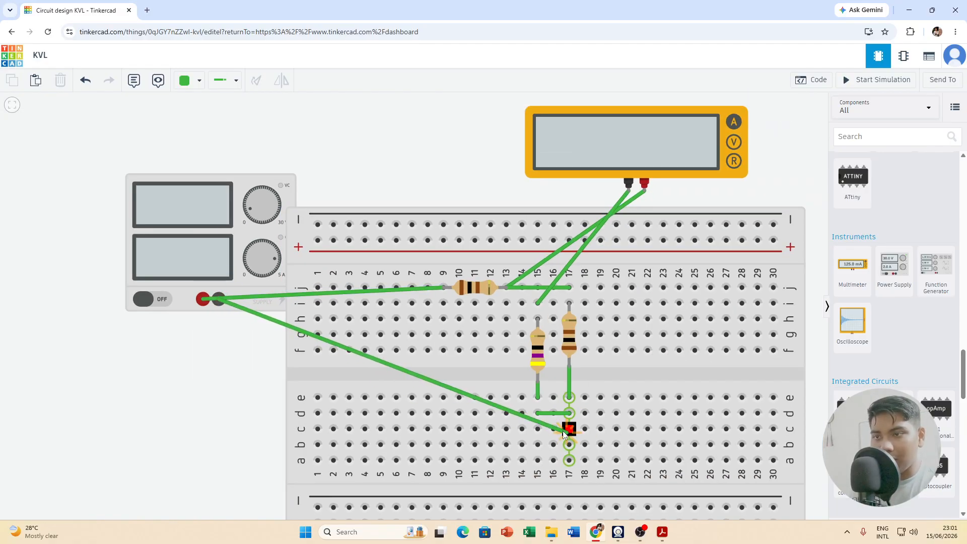
left_click(538, 421)
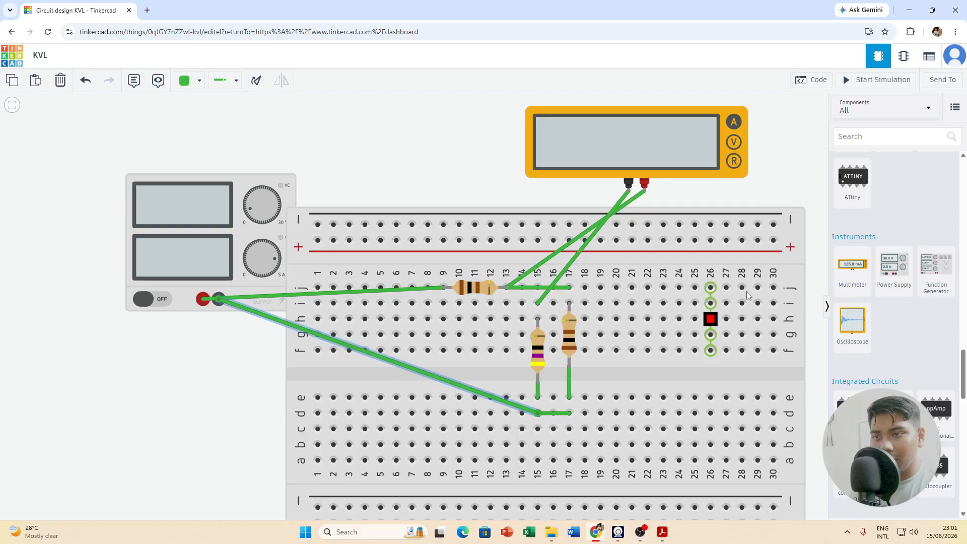
left_click(879, 80)
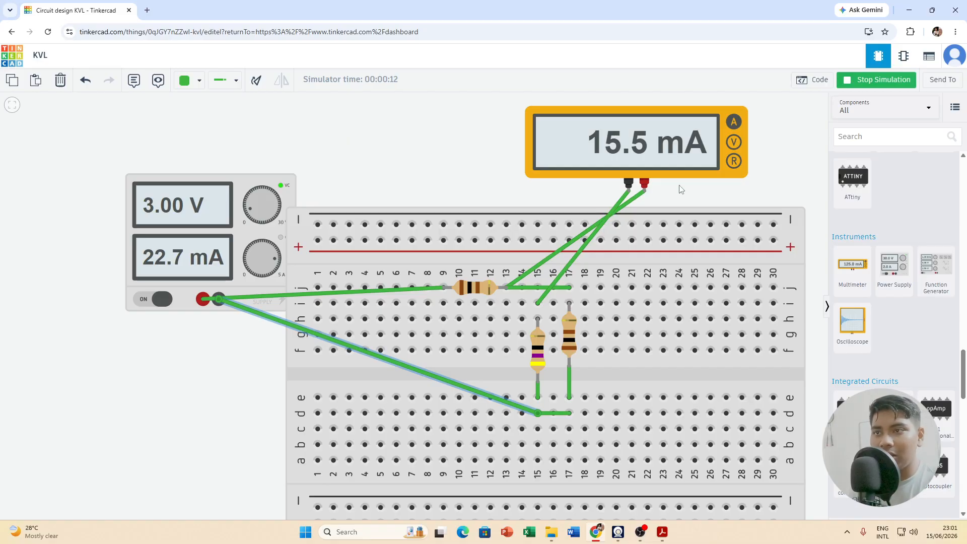
Switch to the lab manual PDF and handwrite 15.5 as the measured value of I2 in the experimental datasheet.
key("alt+Tab")
key("alt+Tab")
key("alt+Tab")
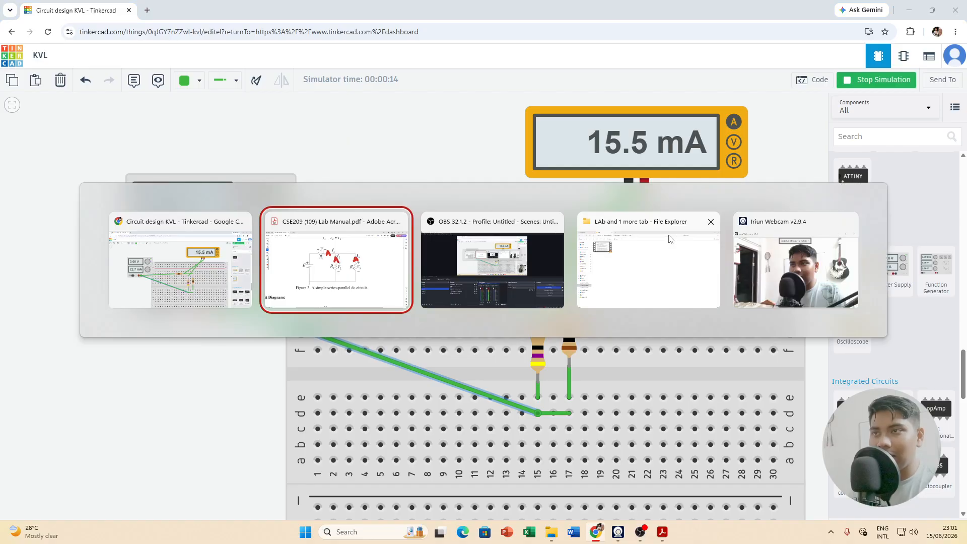
key("alt+Tab")
key("alt+Tab")
key("alt+Tab")
key("alt+Tab")
key("alt+Tab")
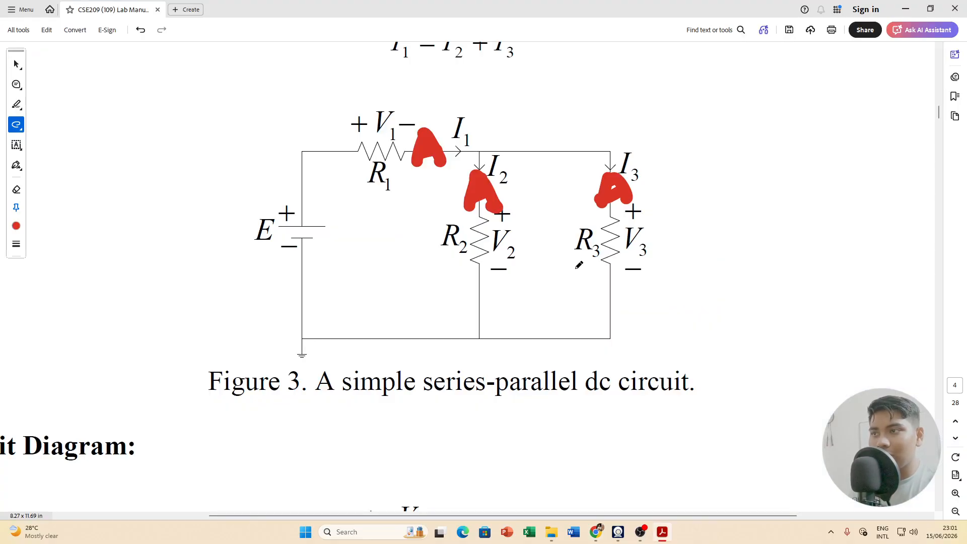
scroll(669, 325, "down", 1)
scroll(669, 325, "down", 20)
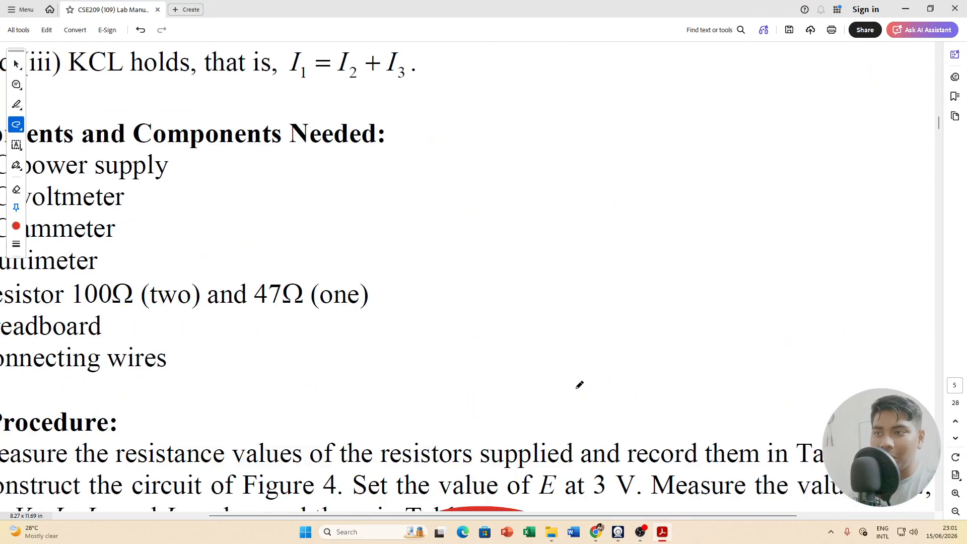
scroll(565, 410, "down", 5)
key("alt+Tab")
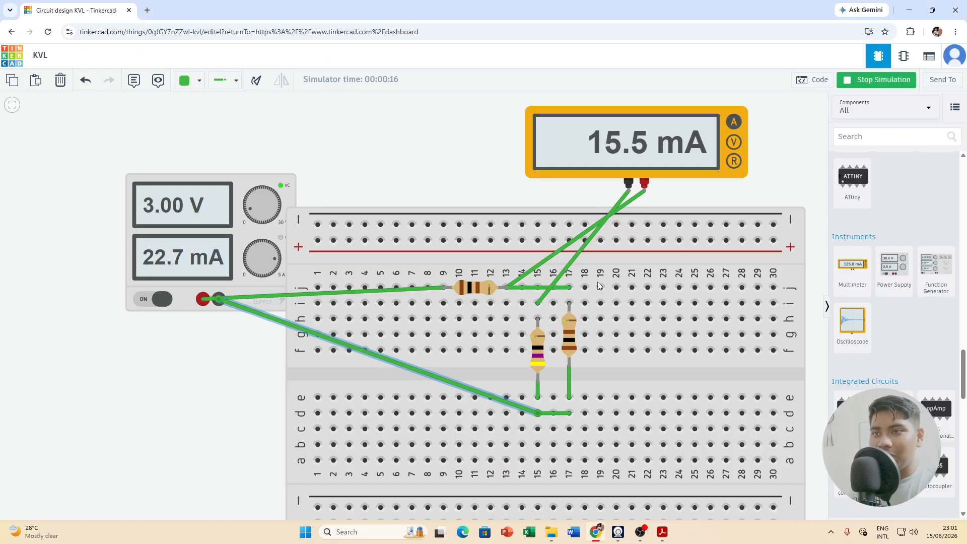
key("alt+Tab")
mouse_move(608, 334)
left_mouse_down()
mouse_move(599, 384)
mouse_move(629, 355)
mouse_move(634, 385)
left_mouse_up()
key("ctrl+z")
mouse_move(623, 336)
left_mouse_down()
mouse_move(639, 330)
mouse_move(616, 351)
mouse_move(638, 367)
mouse_move(628, 381)
left_mouse_up()
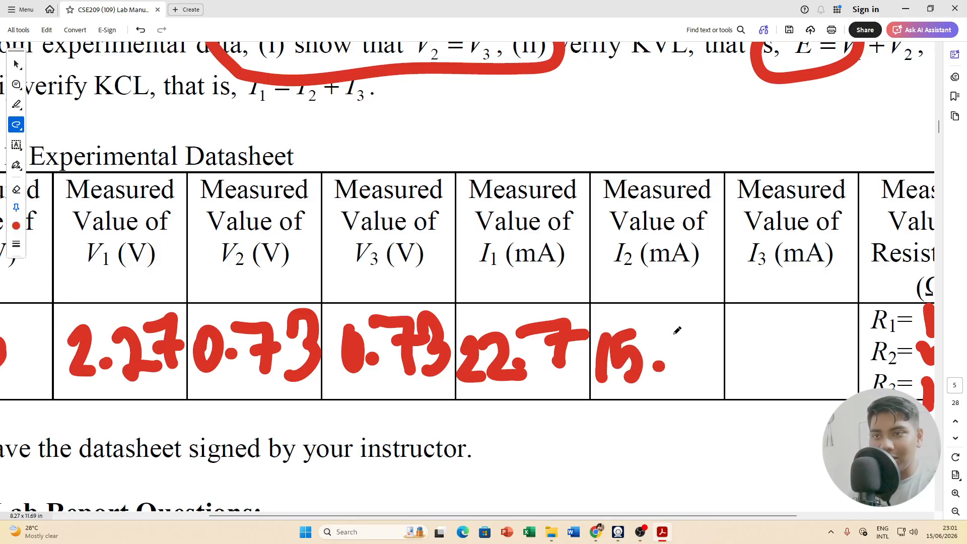
mouse_move(677, 330)
left_mouse_down()
mouse_move(695, 353)
mouse_move(680, 380)
mouse_move(697, 321)
left_mouse_up()
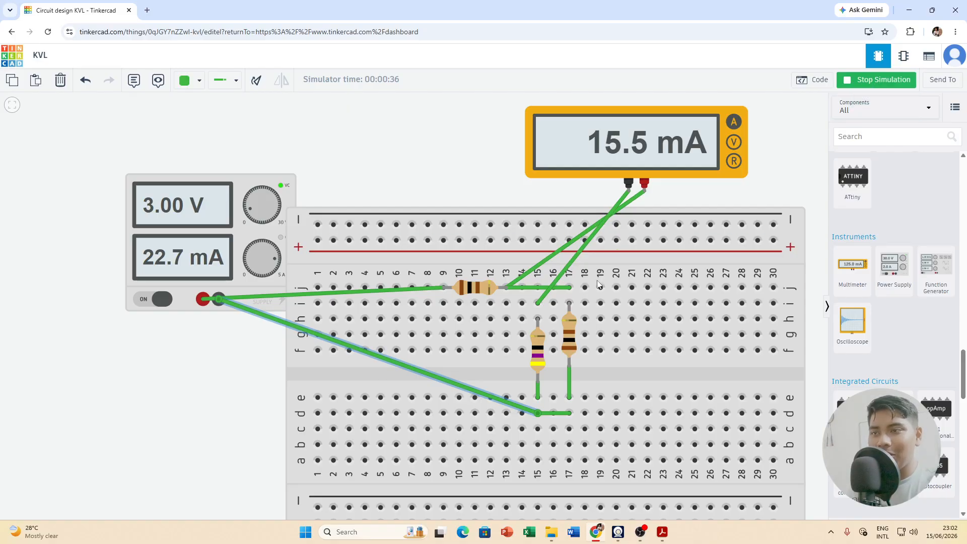
Stop the Tinkercad simulation and check the I3 branch in the lab manual's Figure 4 circuit diagram.
scroll(595, 281, "up", 1)
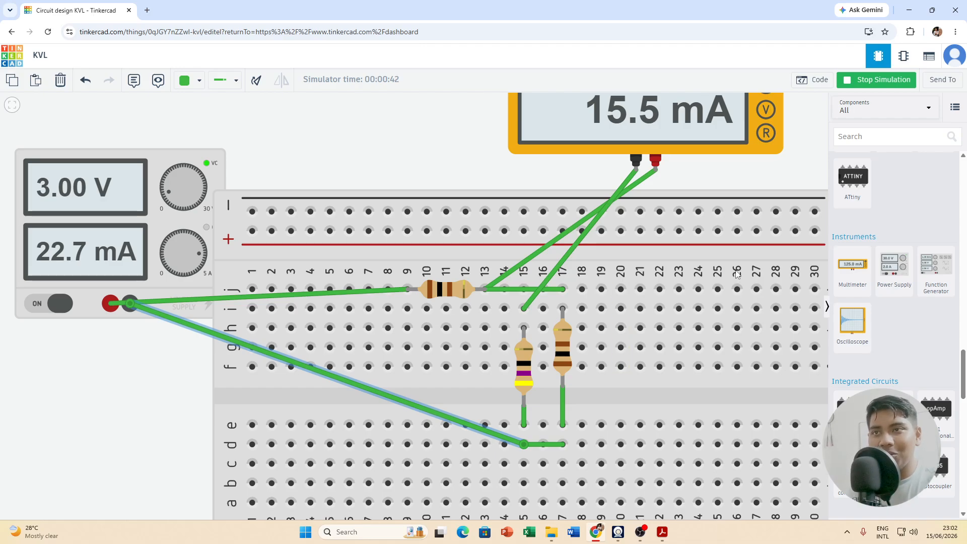
scroll(736, 275, "down", 4)
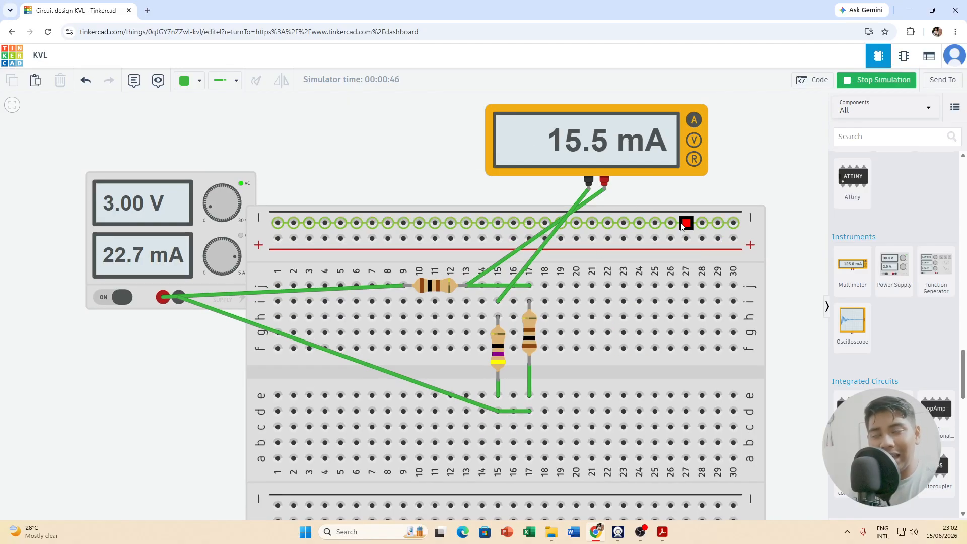
left_click(874, 81)
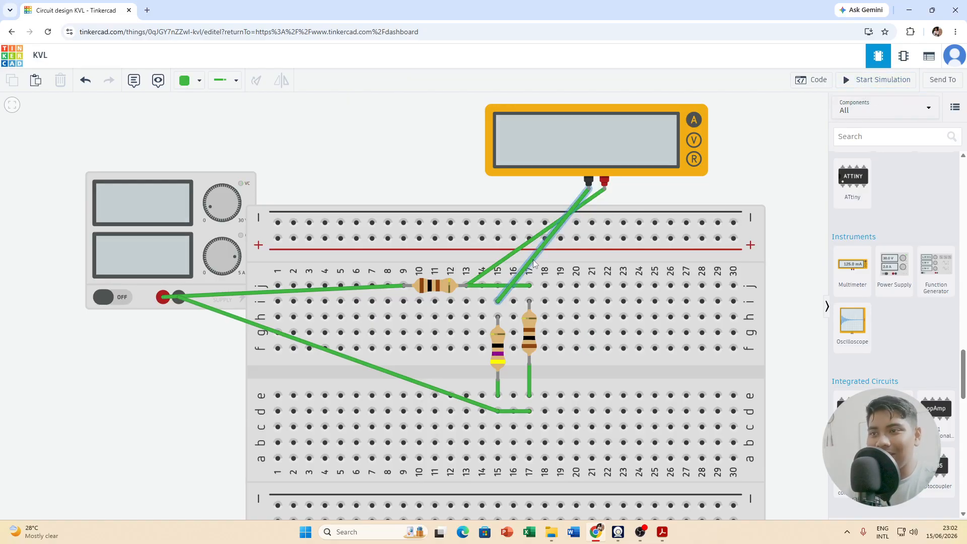
key("alt+Tab")
scroll(607, 209, "up", 5)
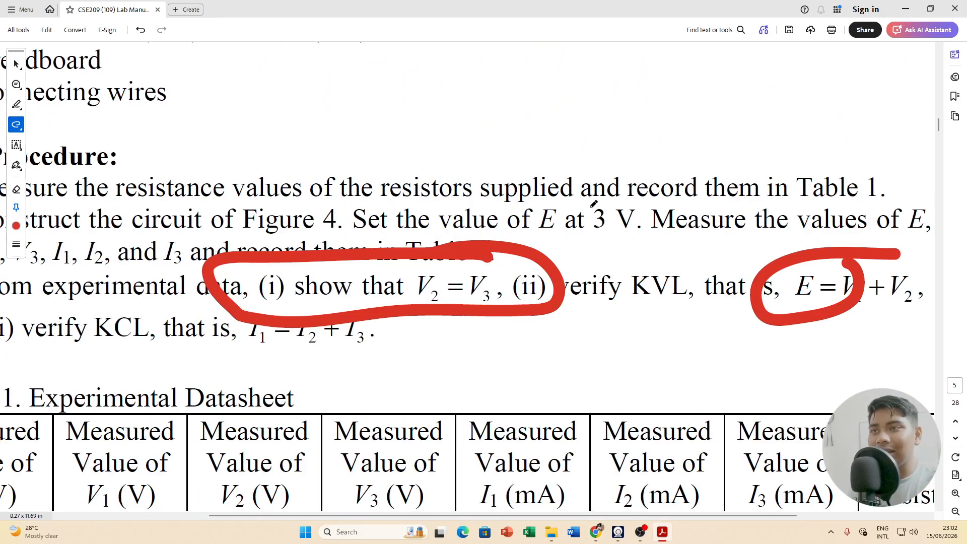
scroll(606, 209, "down", 3)
scroll(607, 208, "up", 5)
scroll(609, 205, "up", 8)
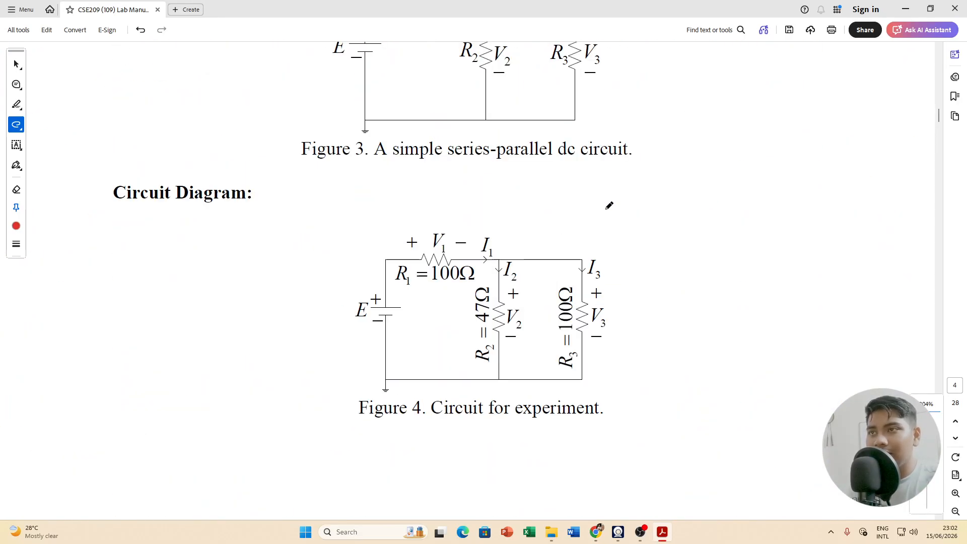
scroll(610, 205, "down", 2)
scroll(564, 229, "up", 3)
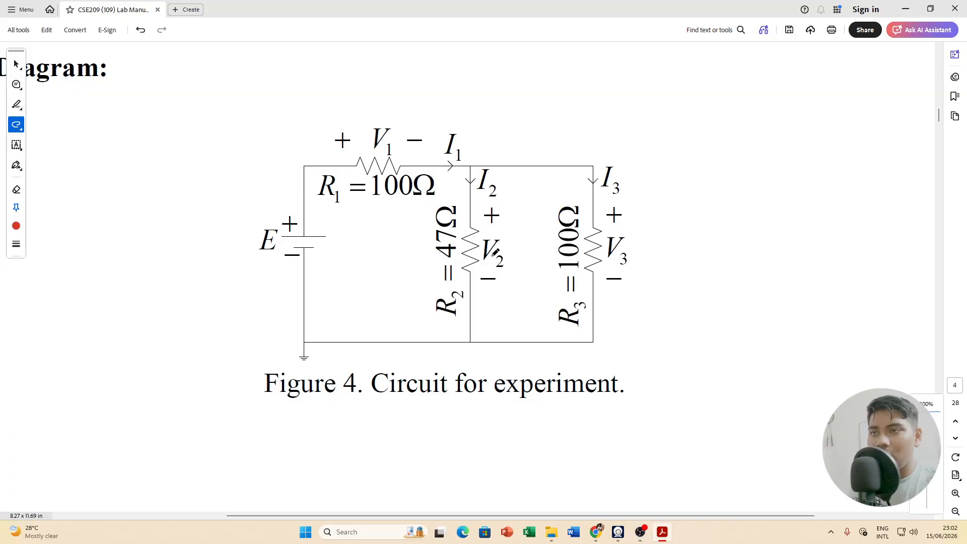
key("alt+Tab")
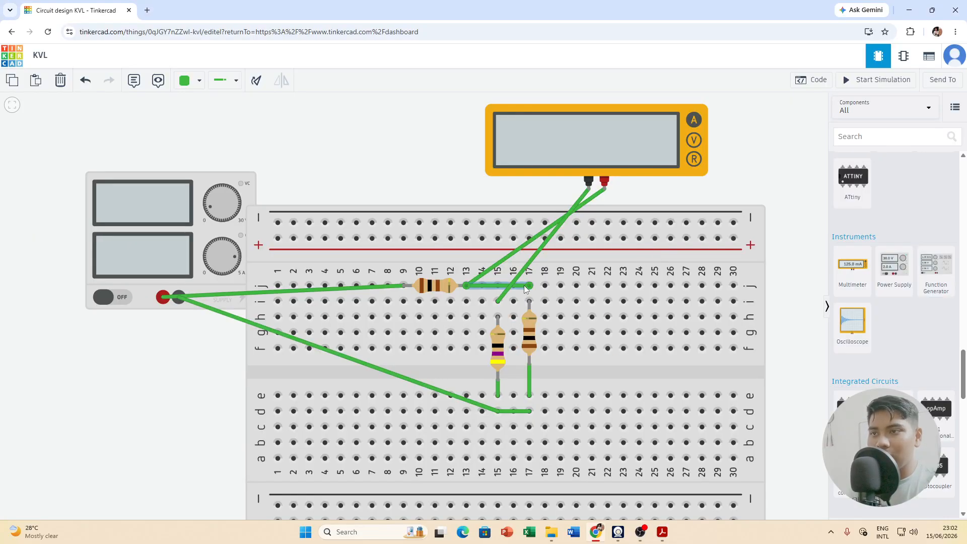
Remove both multimeter lead wires and replace the wire between j13 and j17 with one from j13 to j15.
key("Delete")
left_click(482, 275)
key("Delete")
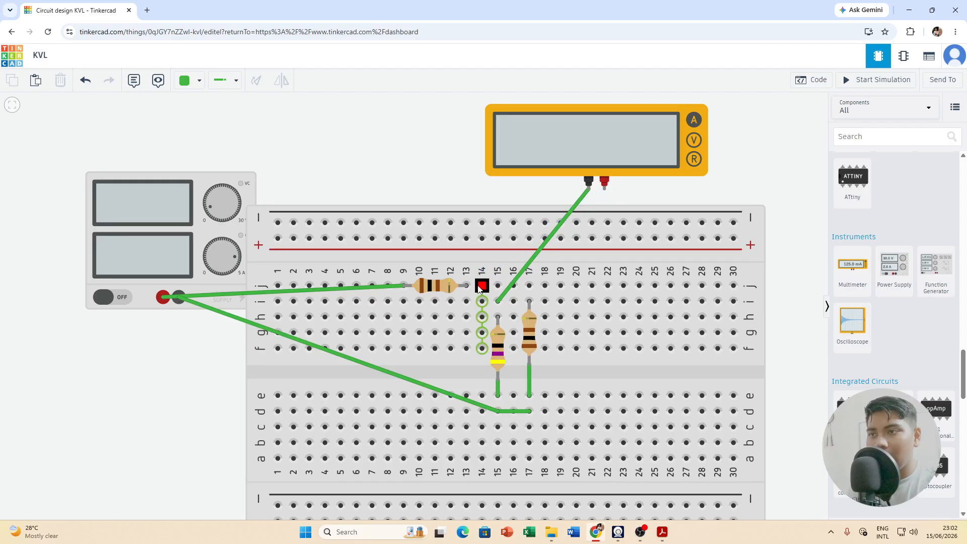
left_click(467, 286)
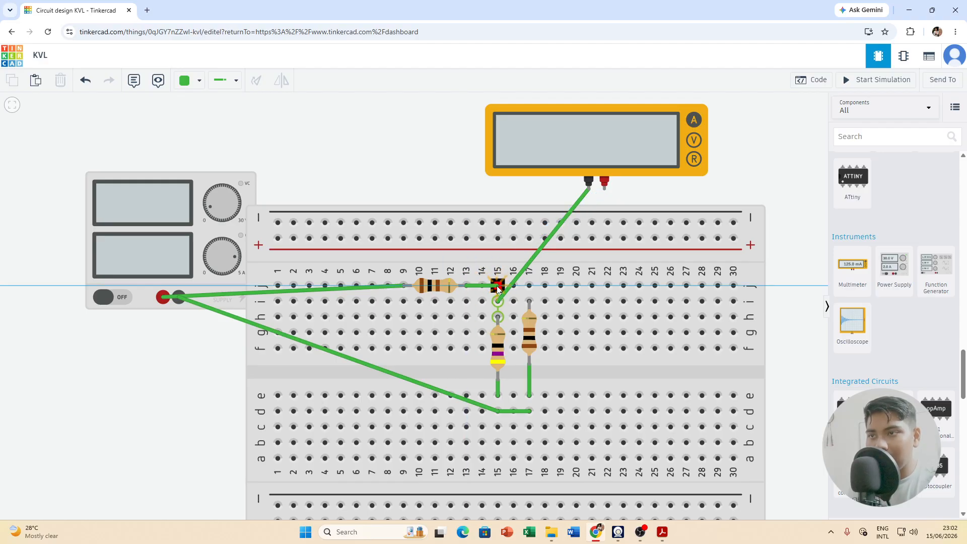
left_click(497, 286)
left_click(518, 280)
key("Delete")
Try measuring I3 with the multimeter's positive terminal wired to j17 and the negative to j15, running and stopping the simulation.
left_click(604, 181)
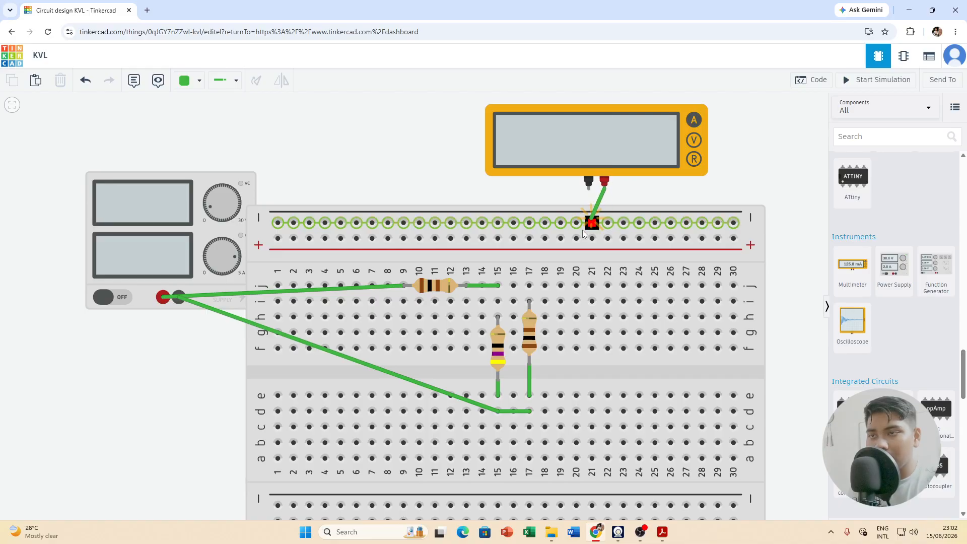
left_click(529, 286)
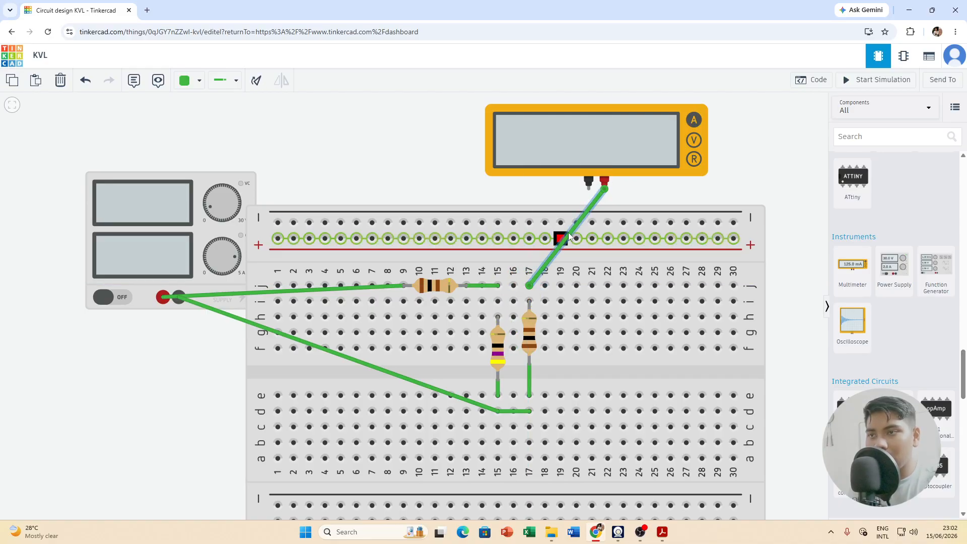
left_click(588, 188)
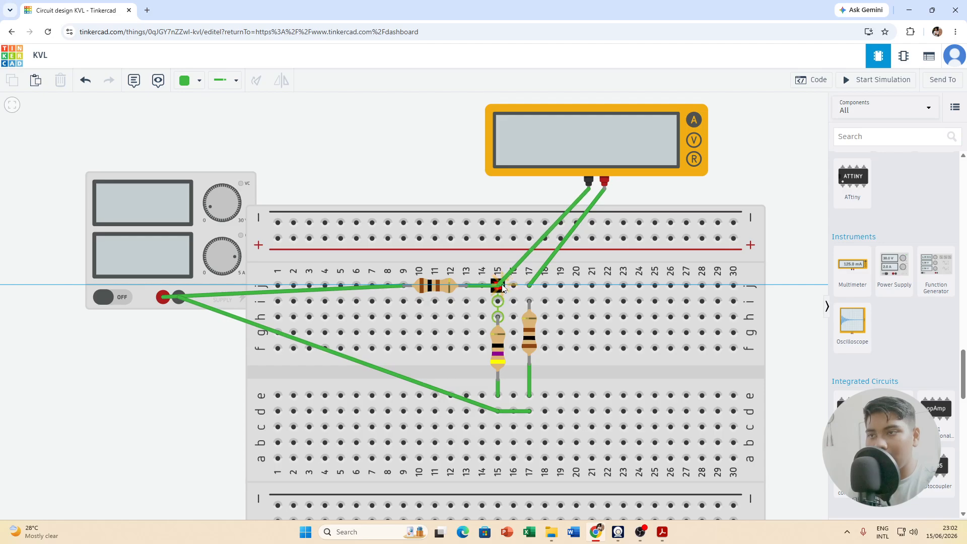
left_click(497, 285)
left_click(876, 79)
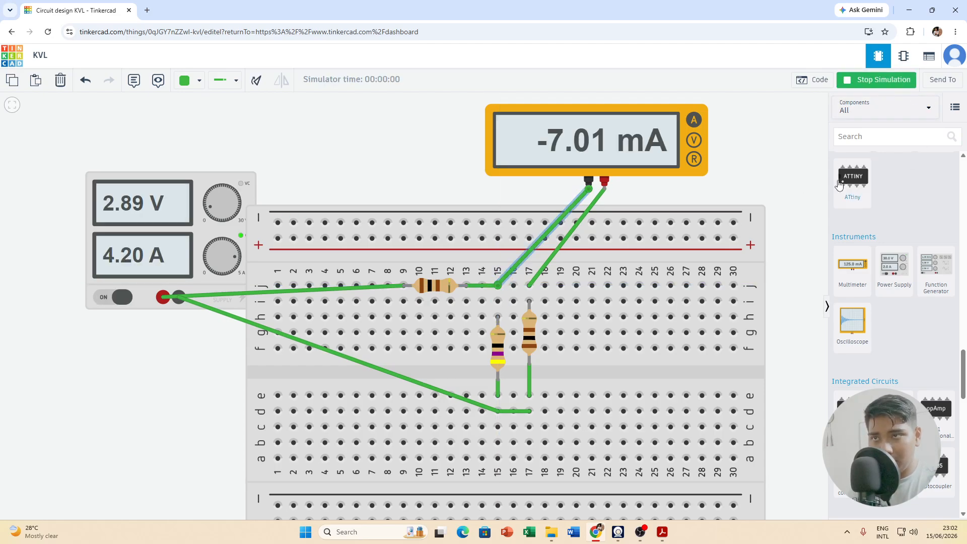
left_click(877, 86)
Reverse the multimeter connections by deleting both leads and wiring the positive terminal to j15 and the negative to j17.
key("Delete")
left_click(596, 203)
key("Delete")
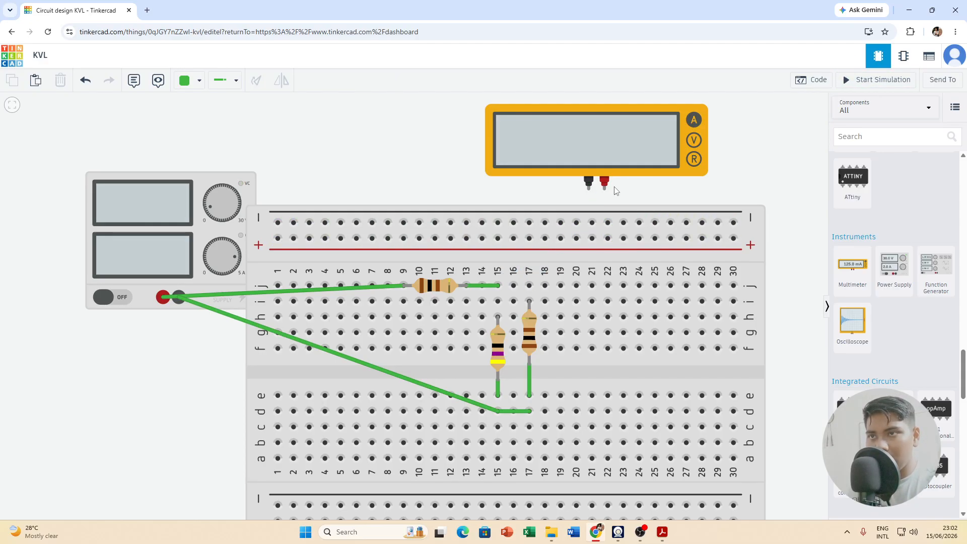
left_click(604, 186)
left_click(497, 286)
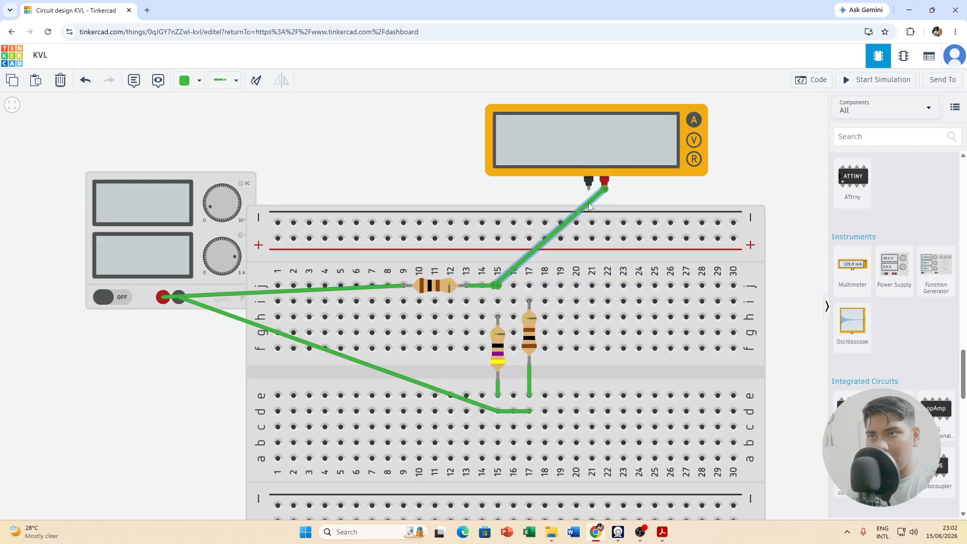
left_click(589, 186)
left_click(529, 286)
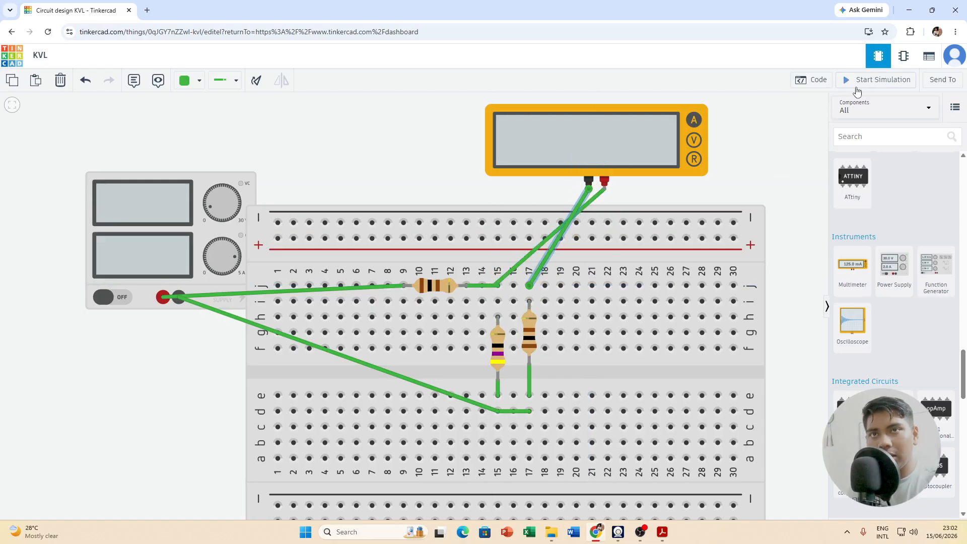
Run the simulation to measure I3 and handwrite 7.27 in the I3 column of Table 1 in the lab manual.
left_click(856, 87)
key("alt+Tab")
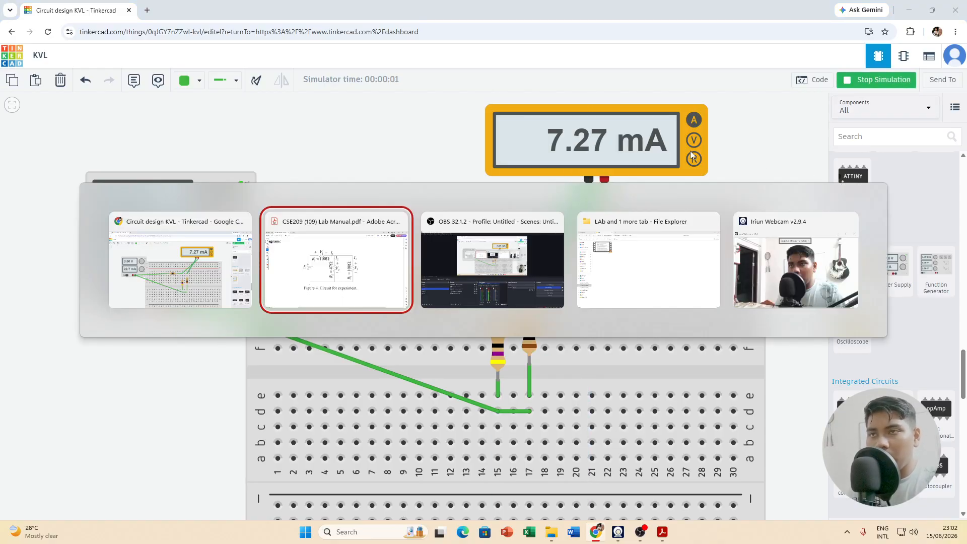
key("alt+Tab")
key("alt+Tab")
scroll(630, 342, "down", 5)
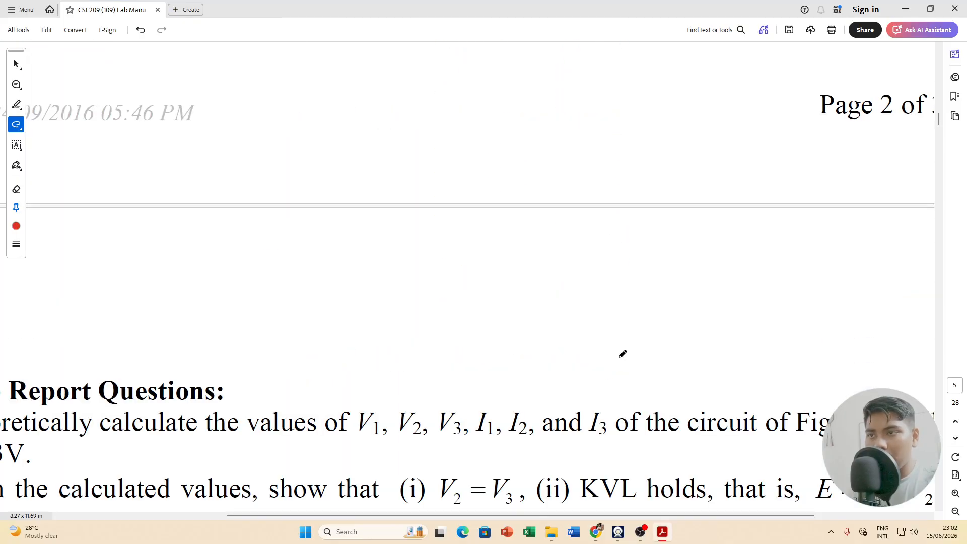
scroll(624, 354, "down", 20)
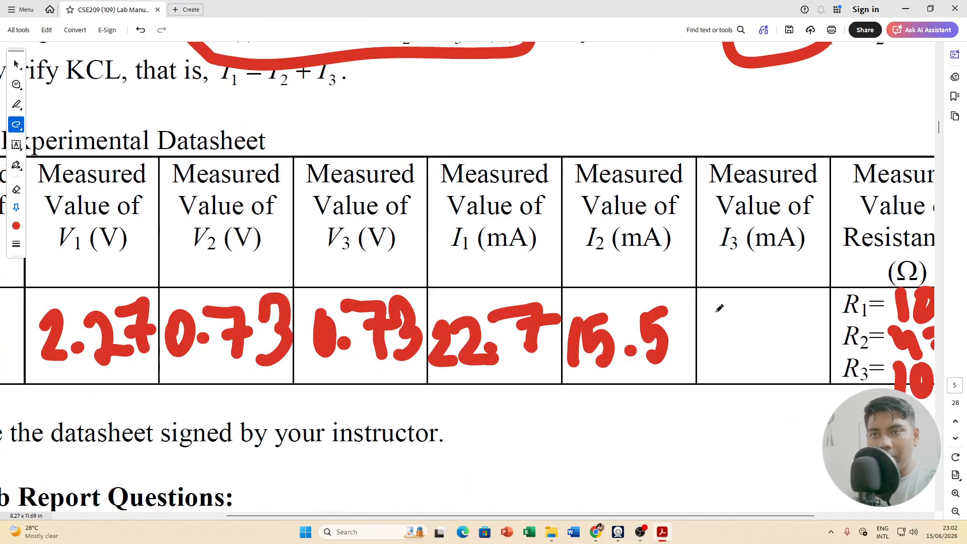
mouse_move(705, 303)
left_mouse_down()
mouse_move(721, 355)
mouse_move(727, 330)
mouse_move(772, 312)
mouse_move(788, 347)
left_mouse_up()
left_click(750, 345)
mouse_move(781, 302)
left_mouse_down()
mouse_move(804, 317)
mouse_move(820, 350)
left_mouse_up()
left_click_drag(784, 325, 809, 304)
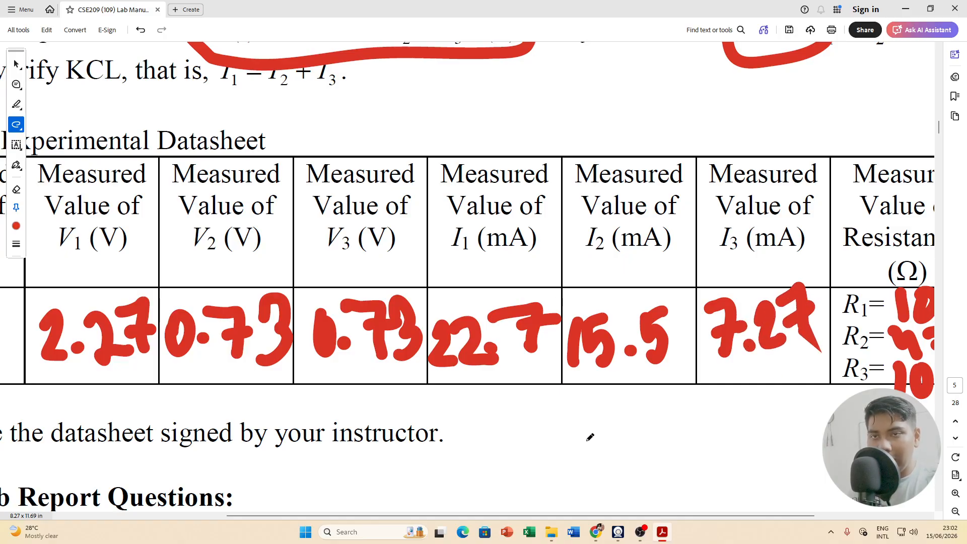
Open Calculator and start an addition with the measured I2 value, 15.5.
left_click(381, 533)
type("ca")
left_click(442, 151)
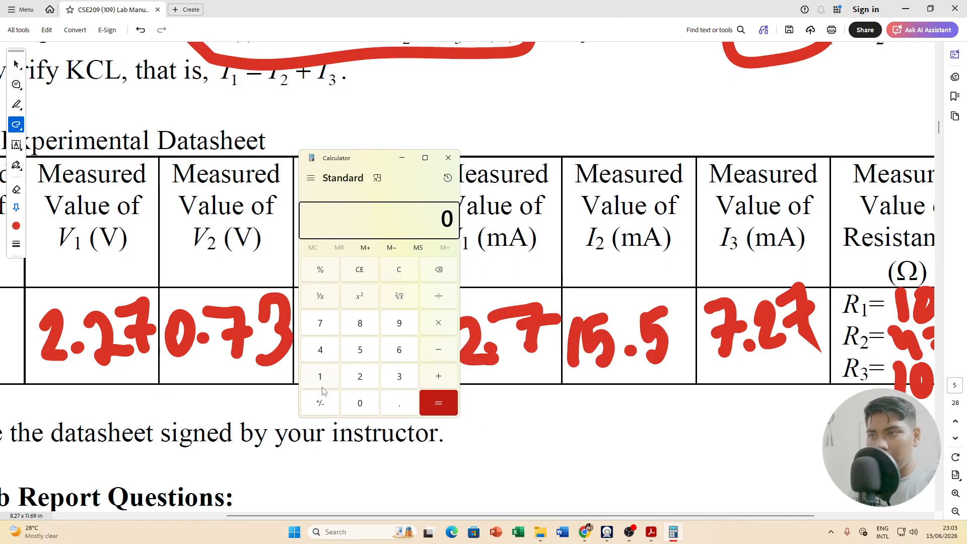
left_click(320, 376)
left_click(360, 349)
left_click(360, 403)
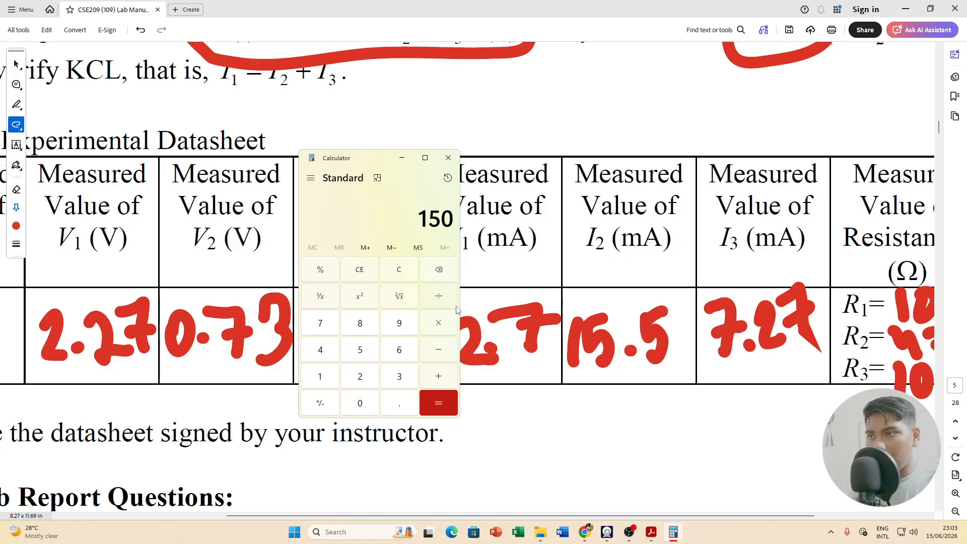
left_click(448, 271)
left_click(401, 402)
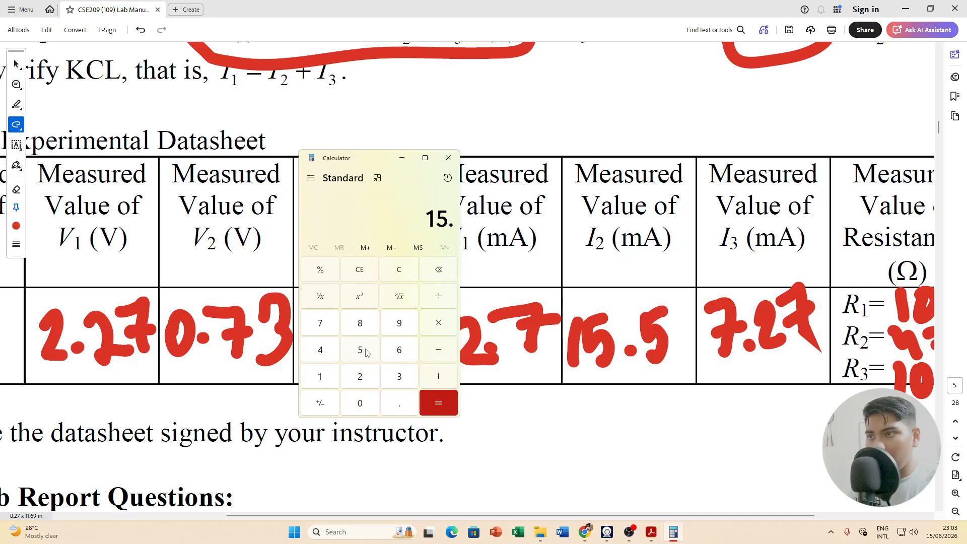
left_click(360, 350)
left_click(438, 377)
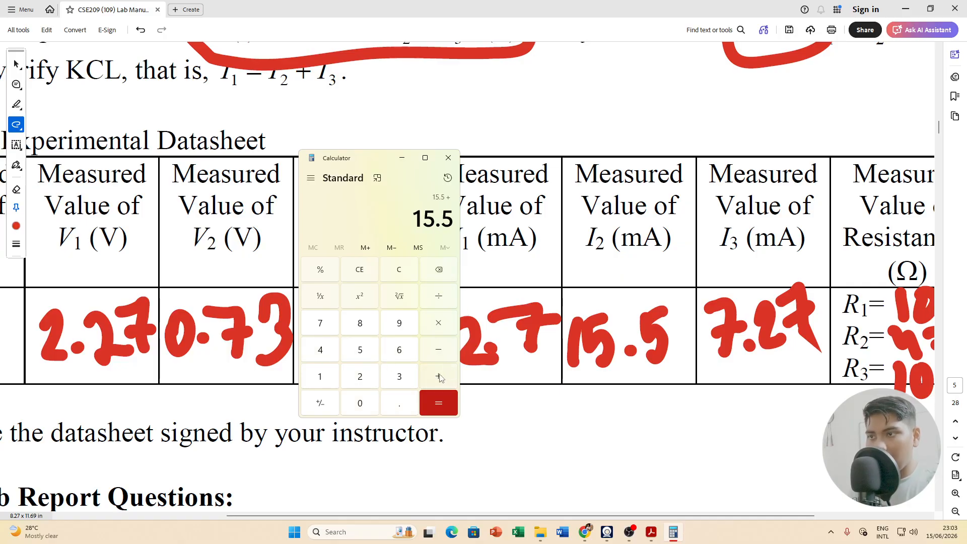
Add the measured I3 value, 7.27, checking it against the Tinkercad multimeter, evaluate the sum and close Calculator.
left_click(322, 323)
left_click(396, 408)
left_click(361, 379)
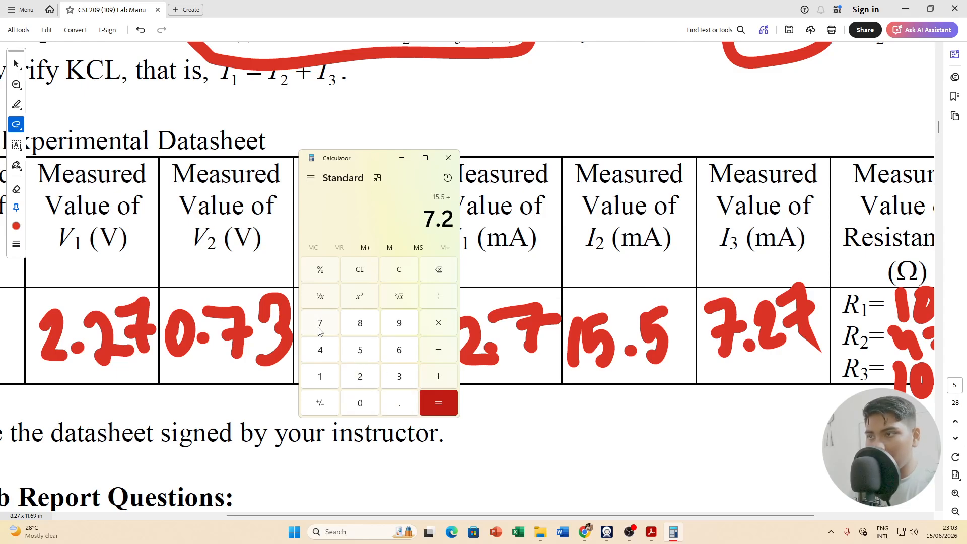
left_click(319, 328)
key("alt+Tab")
key("alt+Tab")
key("Tab")
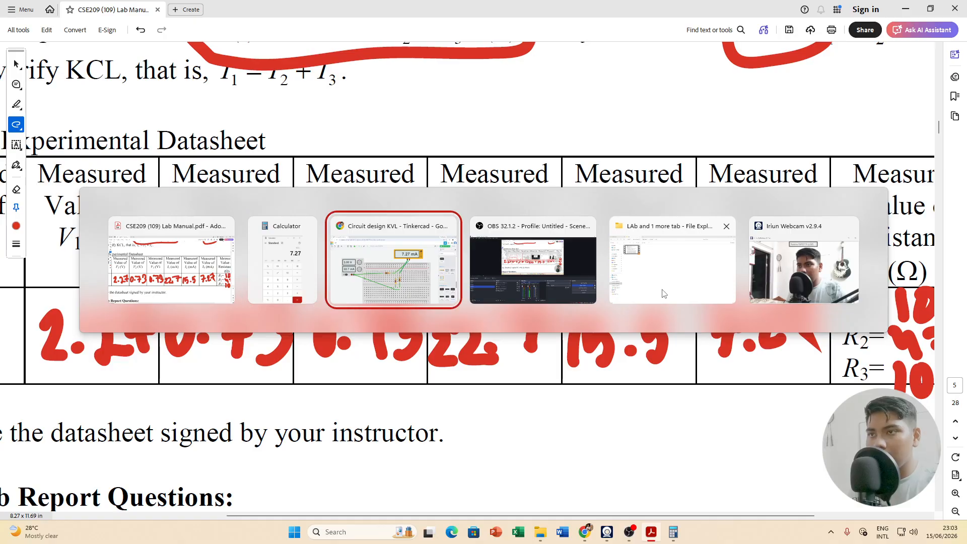
left_click(673, 532)
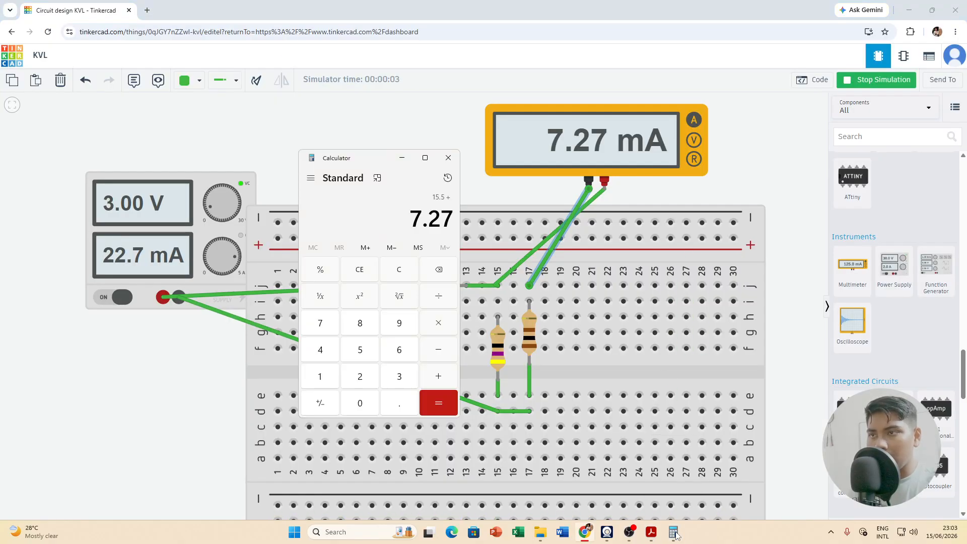
left_click(439, 414)
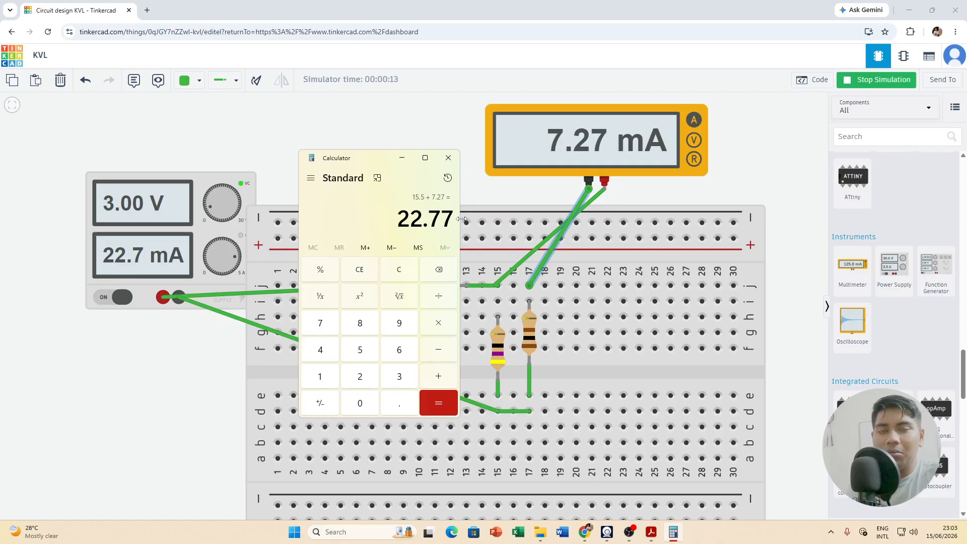
left_click(448, 158)
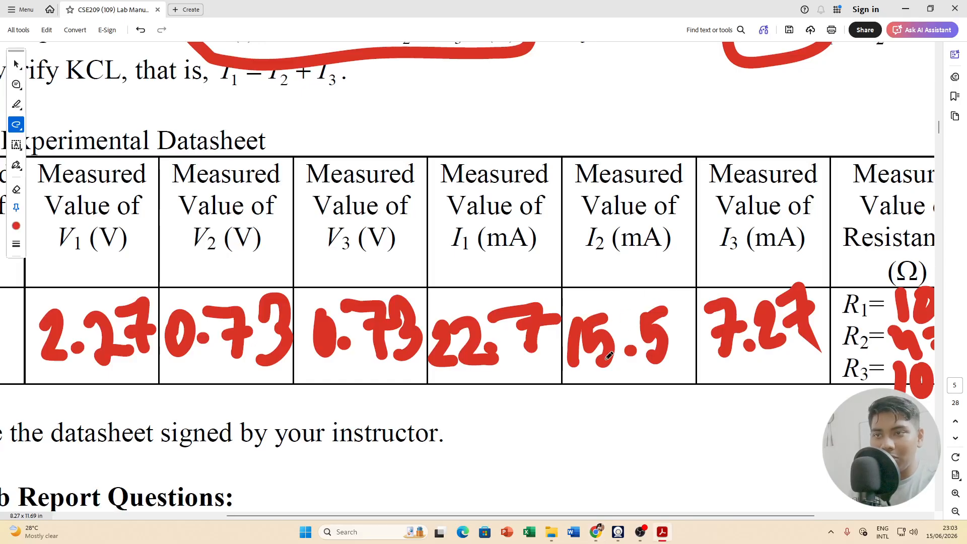
mouse_move(651, 405)
left_mouse_down()
mouse_move(692, 378)
mouse_move(730, 373)
left_mouse_up()
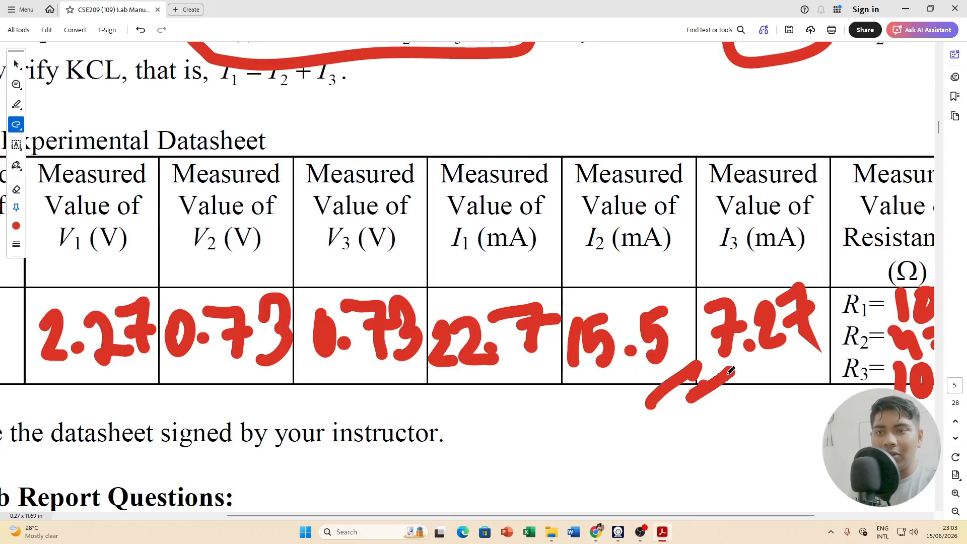
key("ctrl+z")
key("ctrl+z")
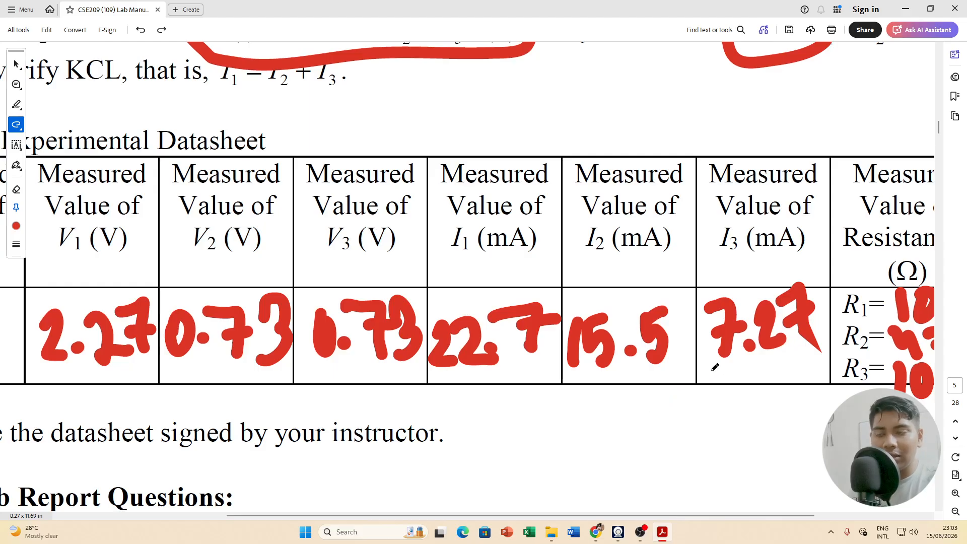
Compare the currents recorded in Table 1 with the power supply's current reading in the Tinkercad simulation.
scroll(545, 377, "down", 3)
scroll(546, 377, "up", 2)
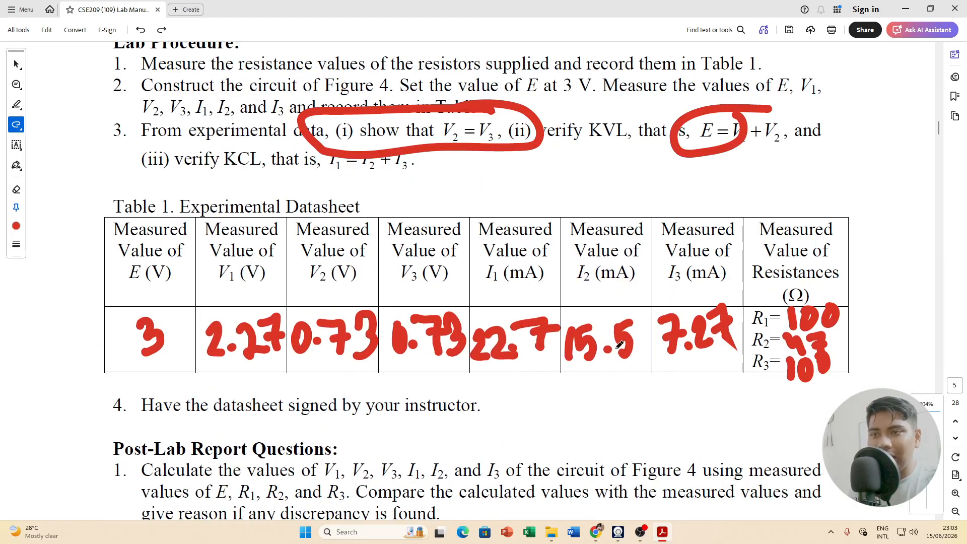
key("alt+Tab")
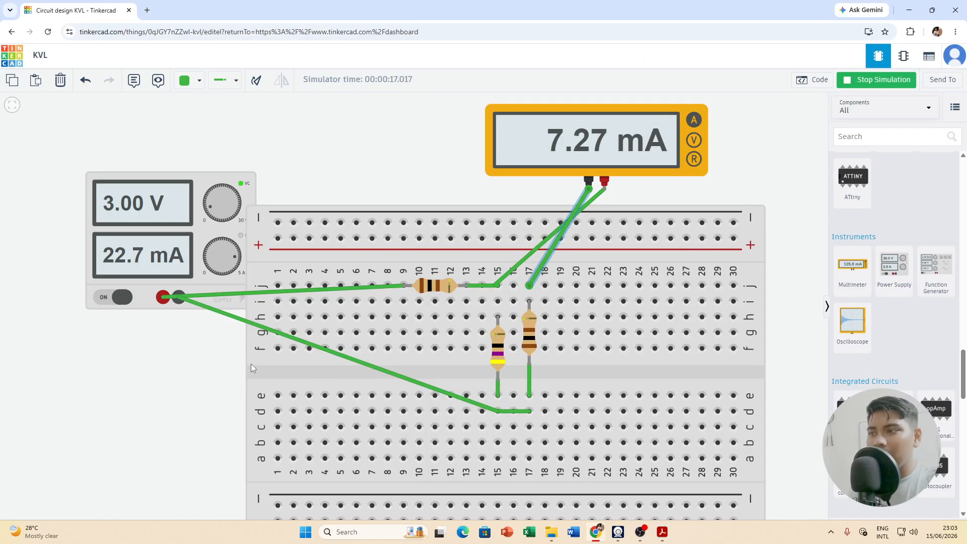
key("alt+Tab")
key("alt+Tab")
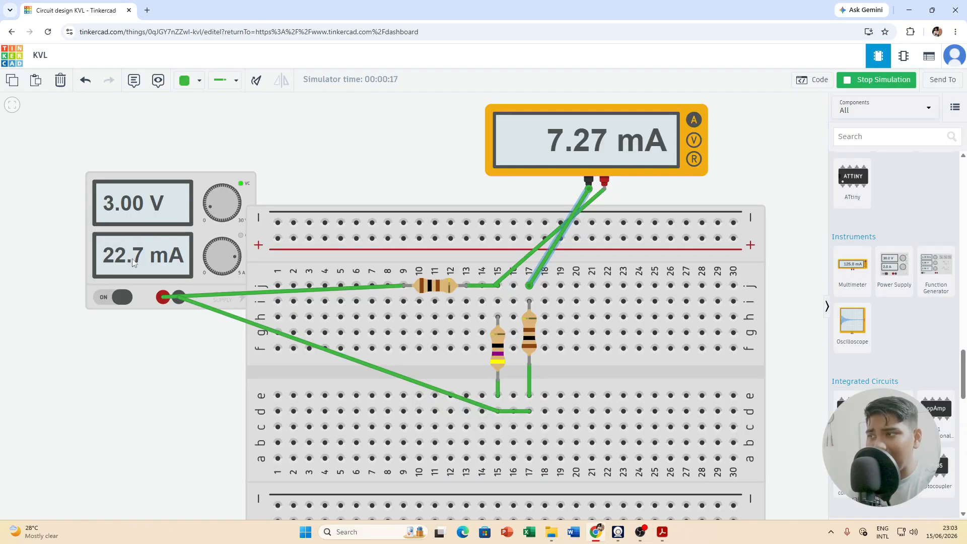
key("alt+Tab")
mouse_move(612, 390)
left_mouse_down()
mouse_move(618, 424)
mouse_move(657, 416)
left_mouse_up()
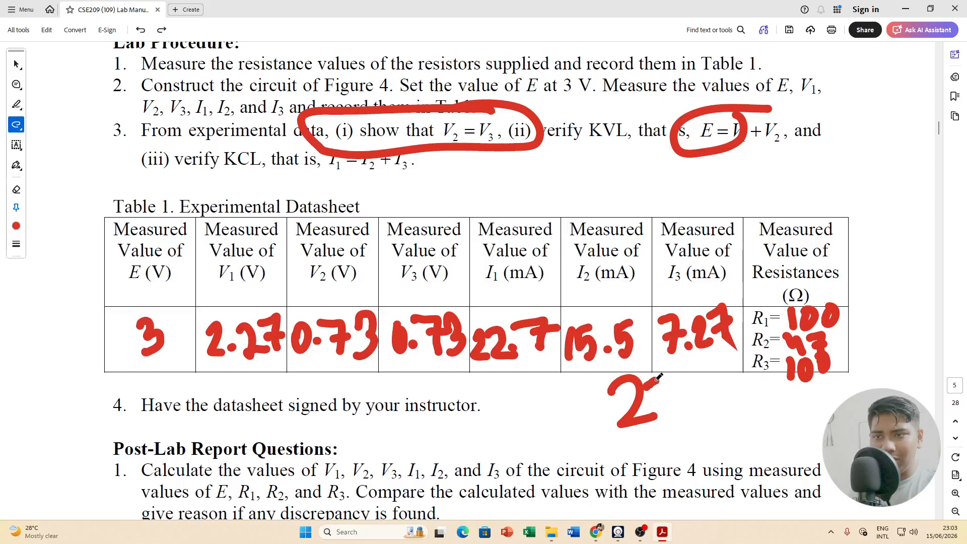
left_click_drag(655, 379, 677, 403)
key("ctrl+z")
key("ctrl+z")
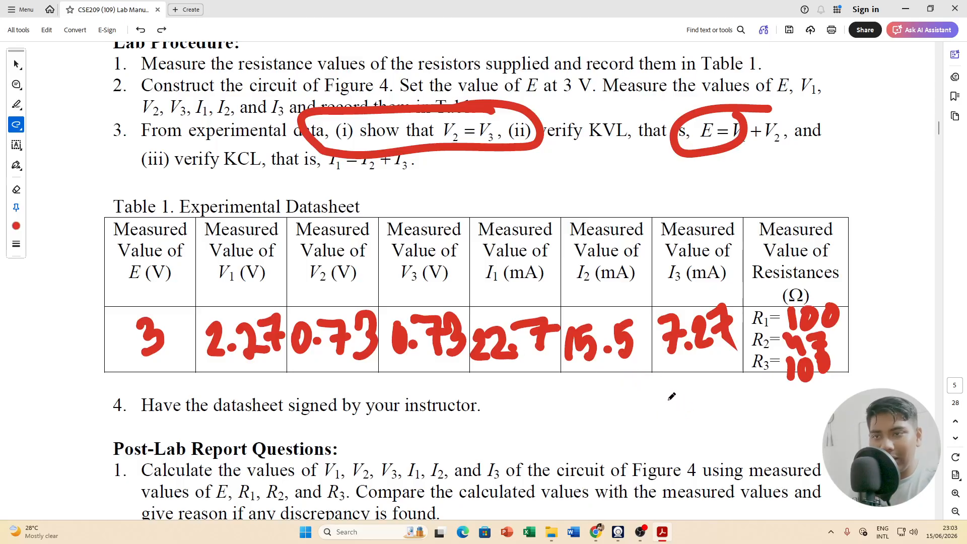
key("alt+Tab")
key("alt+Tab")
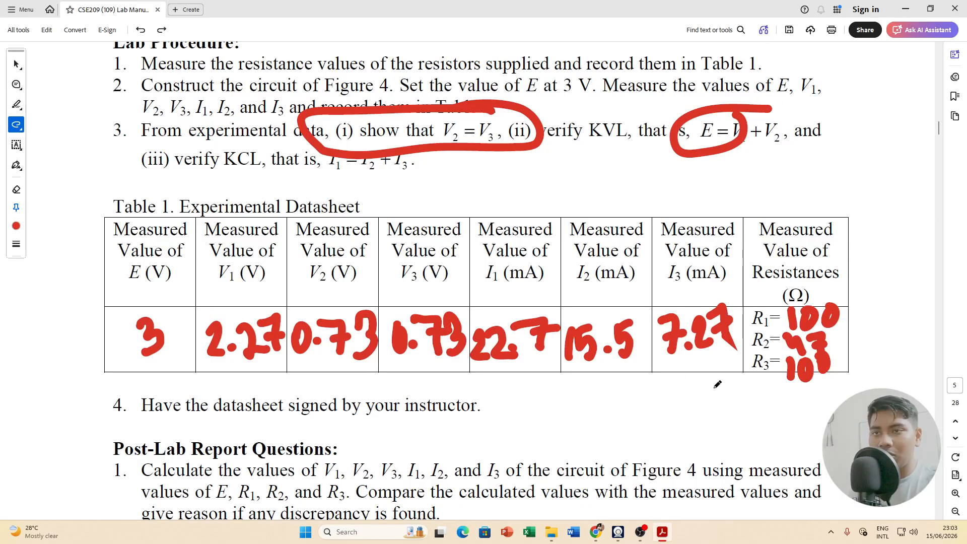
left_click_drag(855, 313, 868, 353)
mouse_move(879, 301)
left_mouse_down()
mouse_move(888, 303)
mouse_move(879, 301)
left_mouse_up()
mouse_move(904, 295)
left_mouse_down()
mouse_move(899, 322)
mouse_move(905, 295)
left_mouse_up()
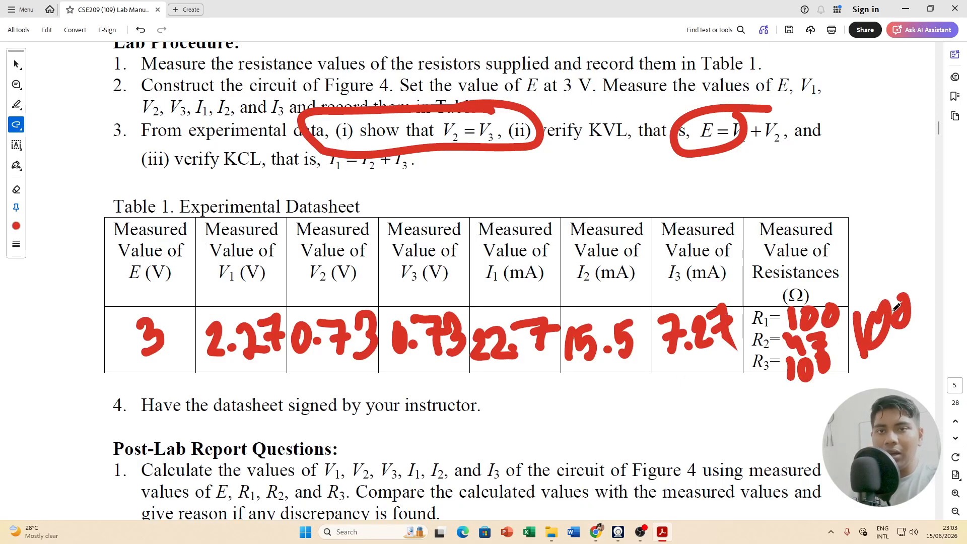
key("ctrl+z")
key("ctrl+z")
key("ctrl+z")
Handwrite a fraction below Table 1 with 15.5 + 7.27 over 22.7, followed by the factor 100.
left_click_drag(545, 450, 711, 440)
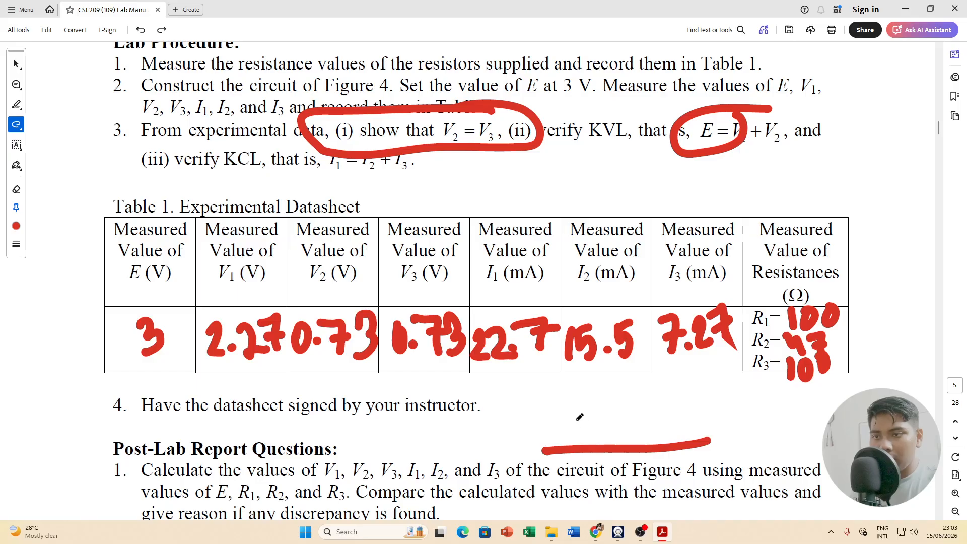
mouse_move(579, 417)
left_mouse_down()
mouse_move(600, 440)
mouse_move(573, 444)
mouse_move(606, 411)
left_mouse_up()
left_click_drag(539, 424, 567, 446)
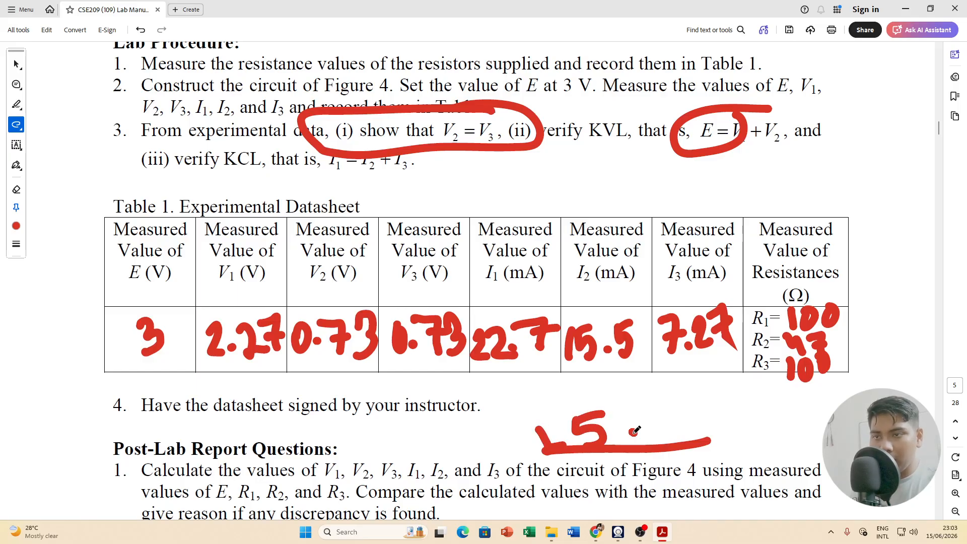
mouse_move(636, 399)
left_mouse_down()
mouse_move(649, 417)
mouse_move(638, 433)
left_mouse_up()
left_click_drag(634, 398, 668, 390)
left_click_drag(665, 424, 698, 406)
mouse_move(682, 402)
left_mouse_down()
mouse_move(680, 434)
mouse_move(712, 418)
left_mouse_up()
left_click_drag(719, 403, 743, 418)
mouse_move(736, 383)
left_mouse_down()
mouse_move(743, 418)
mouse_move(782, 394)
left_mouse_up()
left_click_drag(698, 444, 774, 414)
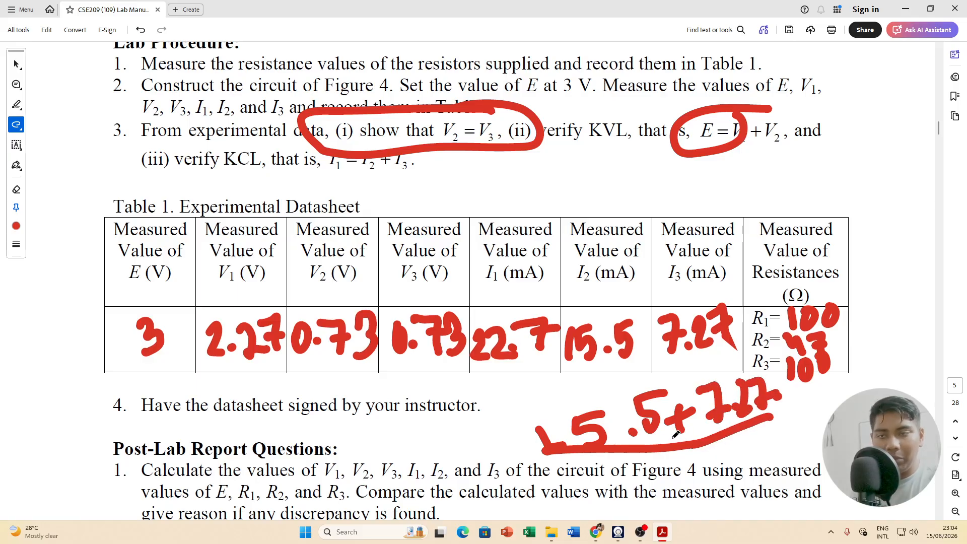
mouse_move(661, 461)
left_mouse_down()
mouse_move(708, 485)
mouse_move(755, 469)
mouse_move(769, 429)
mouse_move(765, 460)
left_mouse_up()
mouse_move(800, 412)
left_mouse_down()
mouse_move(822, 402)
mouse_move(810, 431)
left_mouse_up()
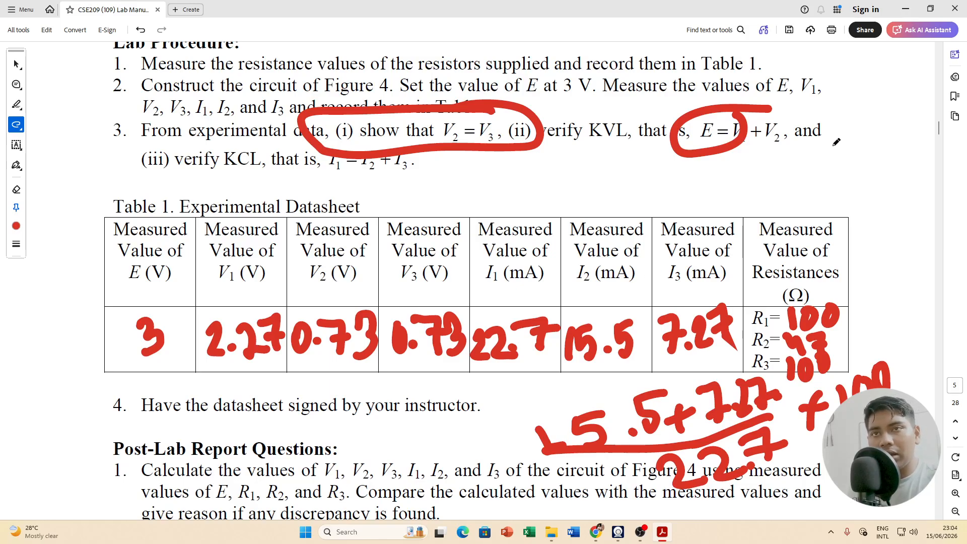
Try handwriting a fraction of 15.5 over 22 beside lab procedure step 3, undoing it back to the 15.
mouse_move(834, 143)
left_mouse_down()
mouse_move(837, 179)
mouse_move(856, 151)
mouse_move(859, 174)
mouse_move(877, 146)
mouse_move(887, 151)
mouse_move(894, 103)
left_mouse_up()
left_click(877, 147)
left_click_drag(832, 214, 916, 152)
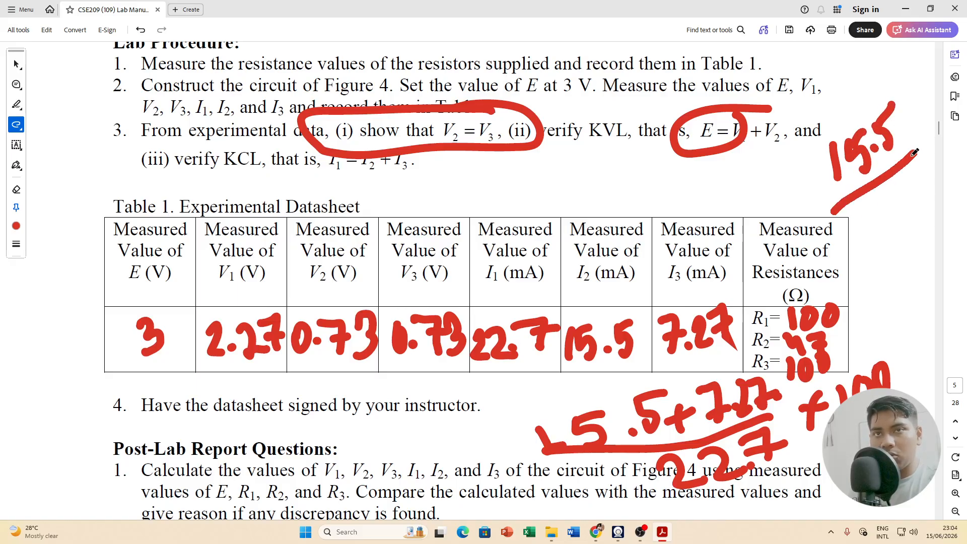
mouse_move(862, 225)
left_mouse_down()
mouse_move(874, 212)
mouse_move(900, 221)
mouse_move(914, 205)
left_mouse_up()
left_click(910, 196)
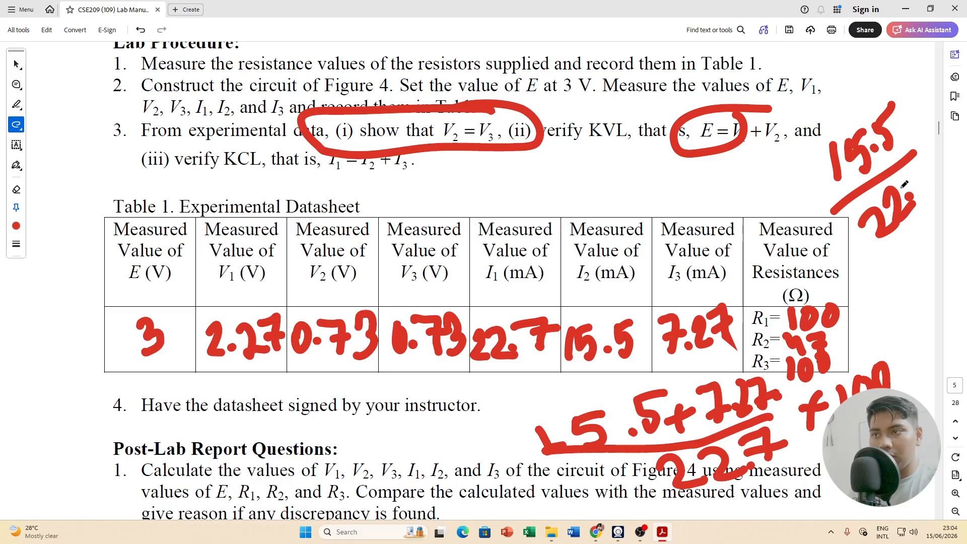
key("ctrl+z")
key("ctrl+z")
key("ctrl+z")
key("ctrl+z")
key("ctrl+z")
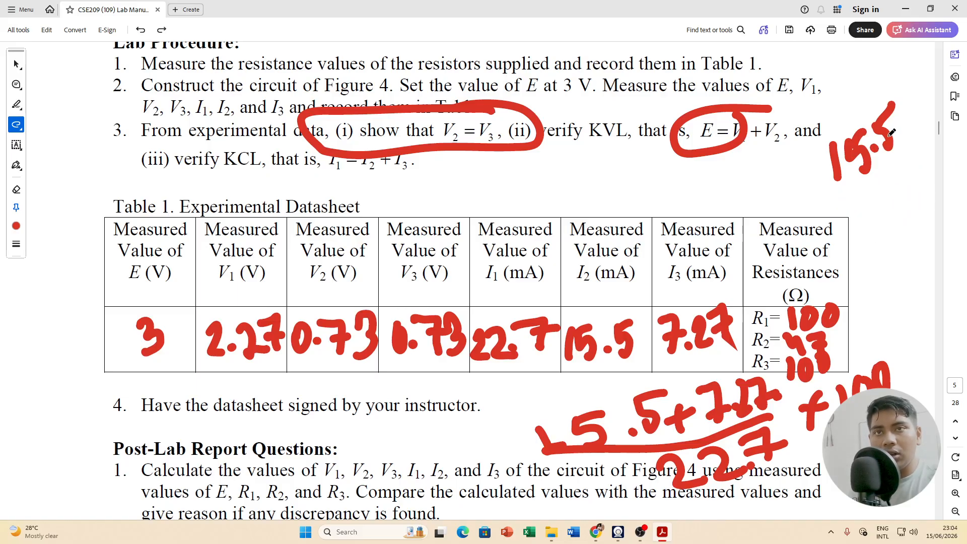
key("ctrl+z")
key("ctrl+z")
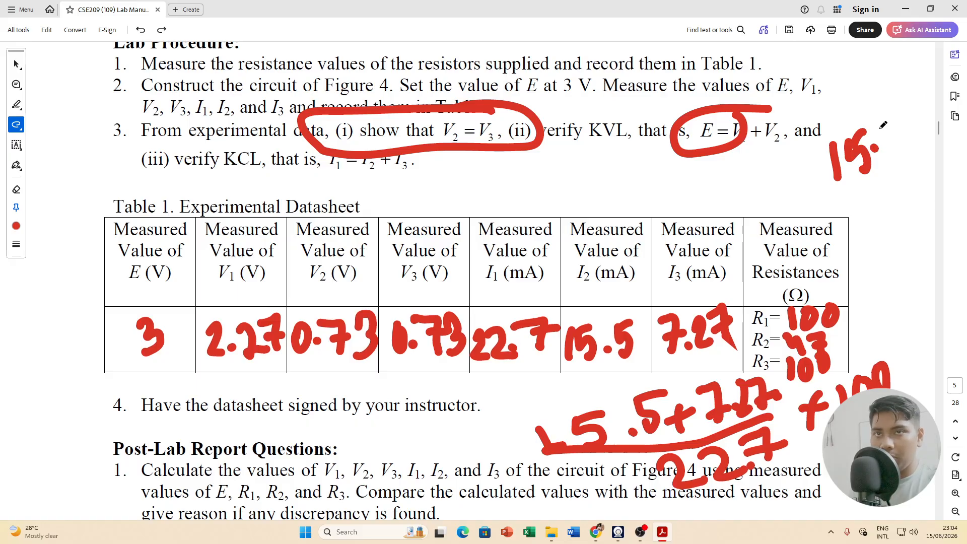
Complete the note beside lab procedure step 3 as 15.3 over 15.5, followed by a plus sign.
mouse_move(877, 115)
left_mouse_down()
mouse_move(899, 128)
mouse_move(891, 160)
mouse_move(839, 223)
mouse_move(878, 235)
left_mouse_up()
mouse_move(875, 206)
left_mouse_down()
mouse_move(896, 211)
mouse_move(920, 194)
mouse_move(913, 204)
left_mouse_up()
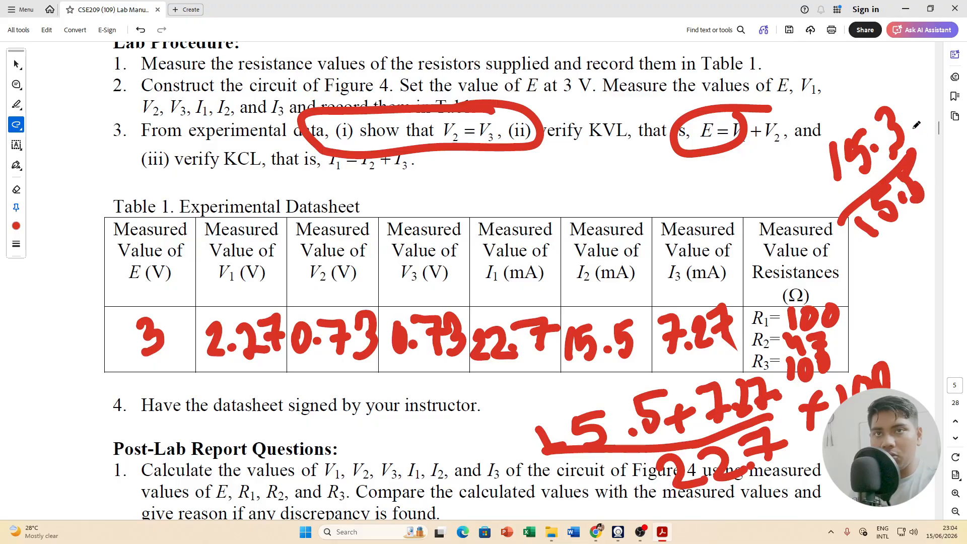
left_click_drag(911, 130, 933, 129)
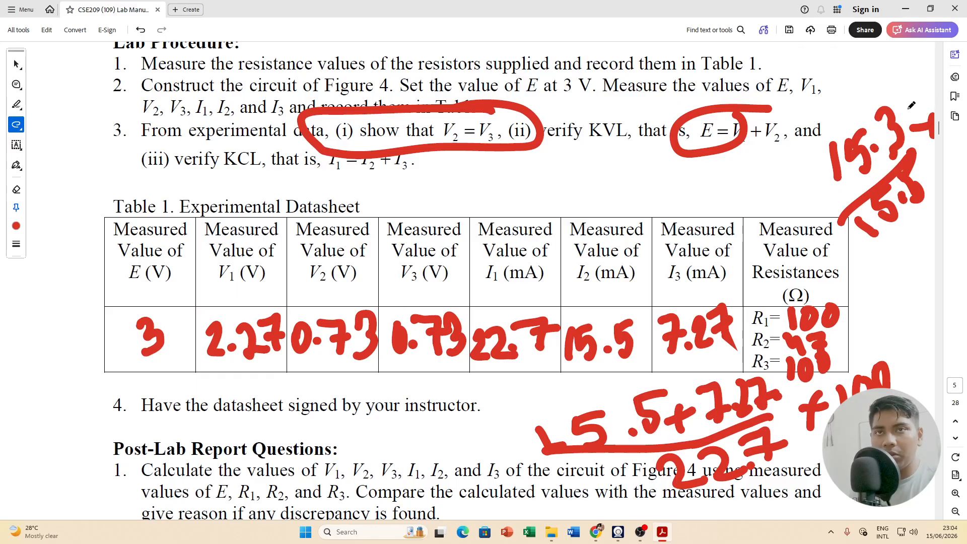
Undo the 15.3 over 15.5 note and the factor 100 after the fraction below Table 1.
key("ctrl+z")
key("ctrl+z")
key("ctrl+z")
key("ctrl+z")
key("ctrl+z")
key("ctrl+z")
key("ctrl+z")
key("ctrl+z")
key("ctrl+z")
key("ctrl+z")
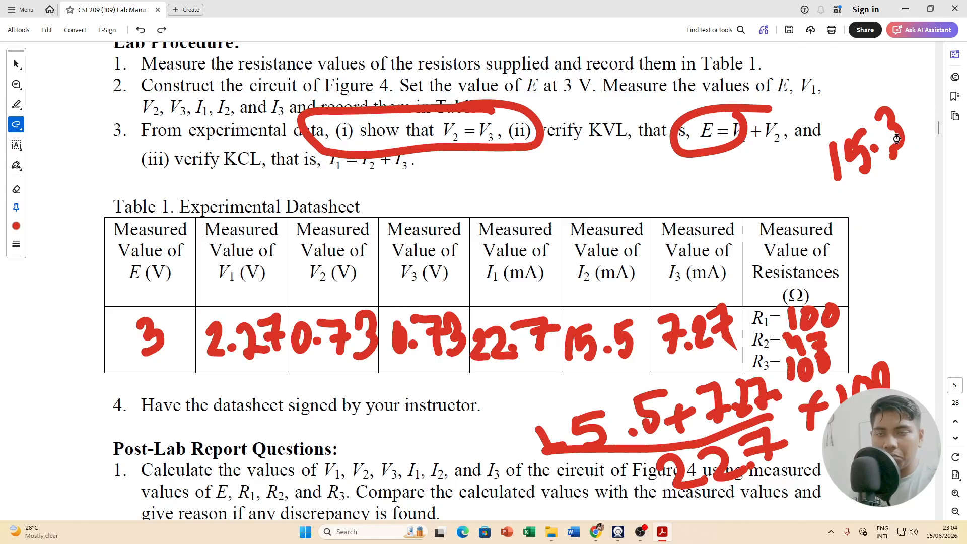
key("ctrl+z")
key("ctrl+z")
key("ctrl+z")
key("ctrl+z")
key("ctrl+z")
key("ctrl+z")
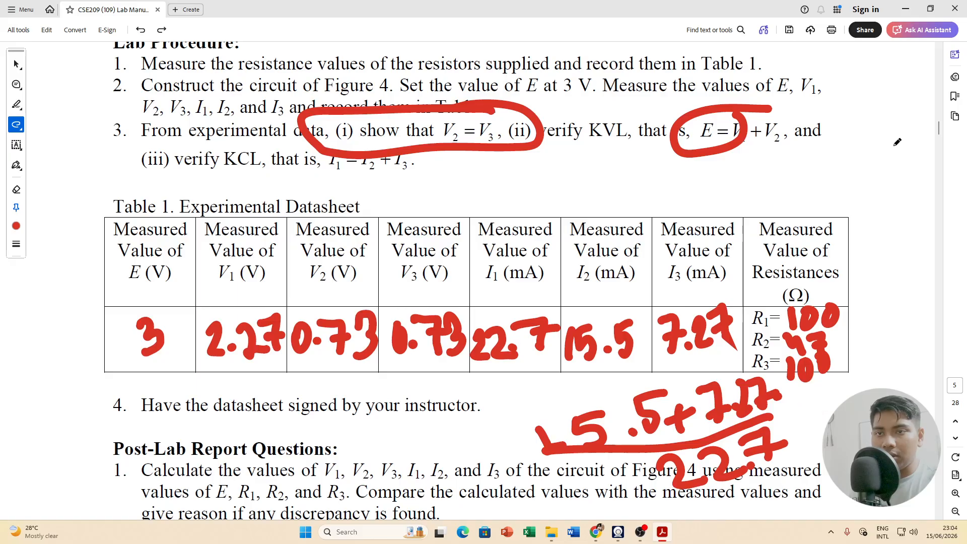
Undo the entire handwritten fraction of 15.5 + 7.27 over 22.7 below Table 1.
key("ctrl+z")
key("ctrl+z")
key("ctrl+z")
key("ctrl+z")
key("ctrl+z")
key("ctrl+z")
key("ctrl+z")
key("ctrl+z")
key("ctrl+z")
key("ctrl+z")
key("ctrl+z")
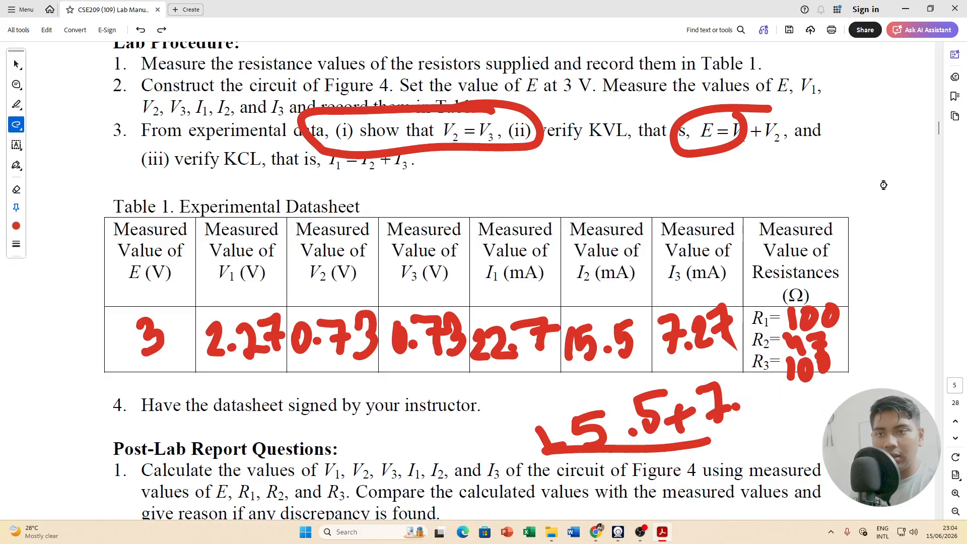
key("ctrl+z")
key("ctrl+z")
key("ctrl+z")
key("ctrl+z")
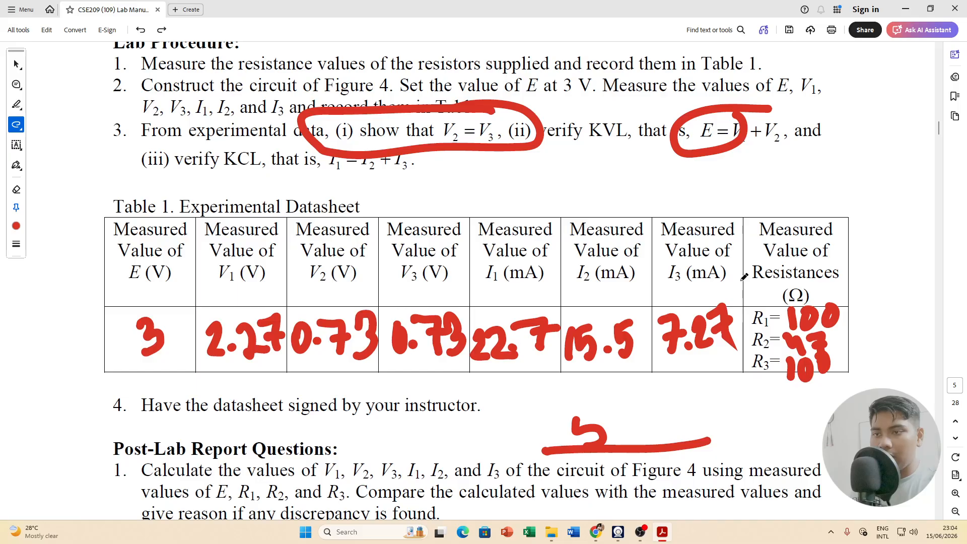
scroll(585, 371, "up", 2)
scroll(621, 366, "down", 2)
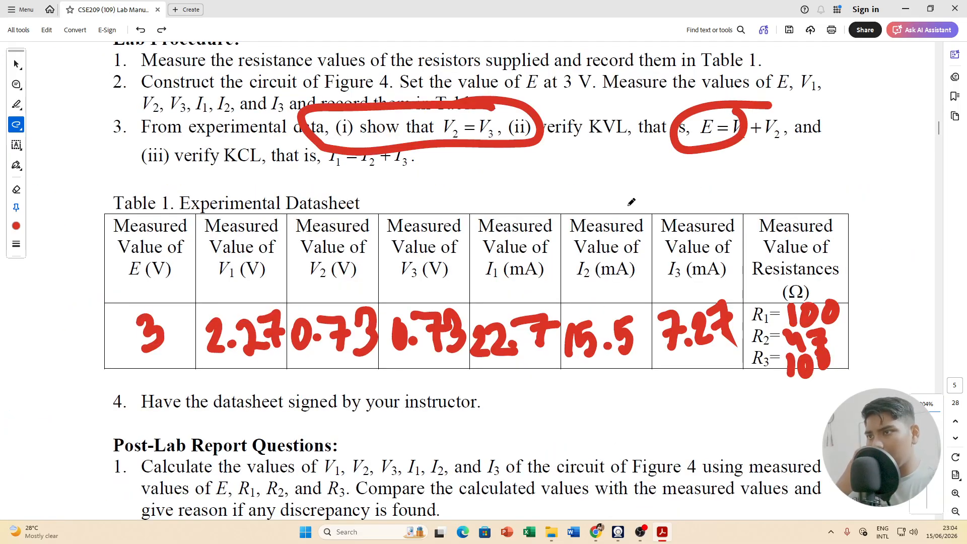
scroll(629, 267, "up", 6)
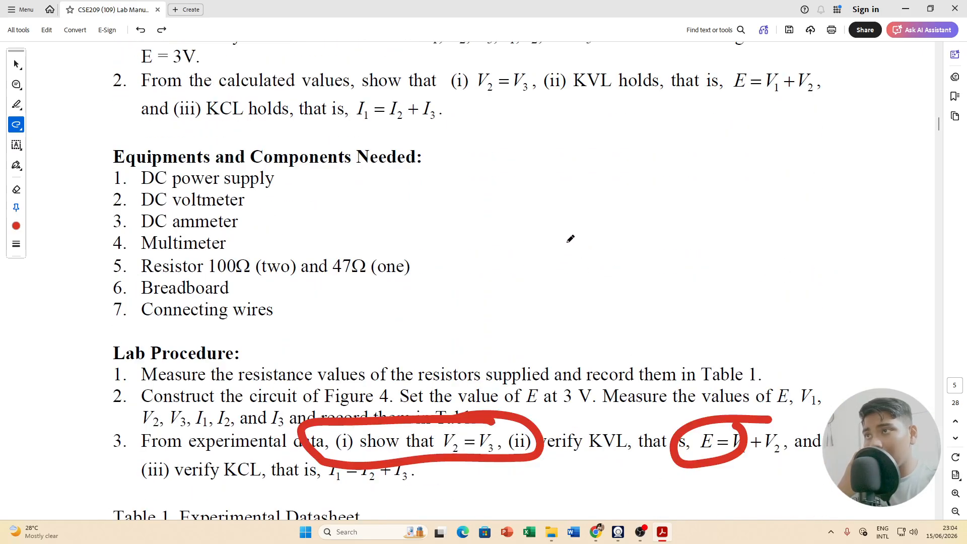
scroll(589, 227, "down", 4)
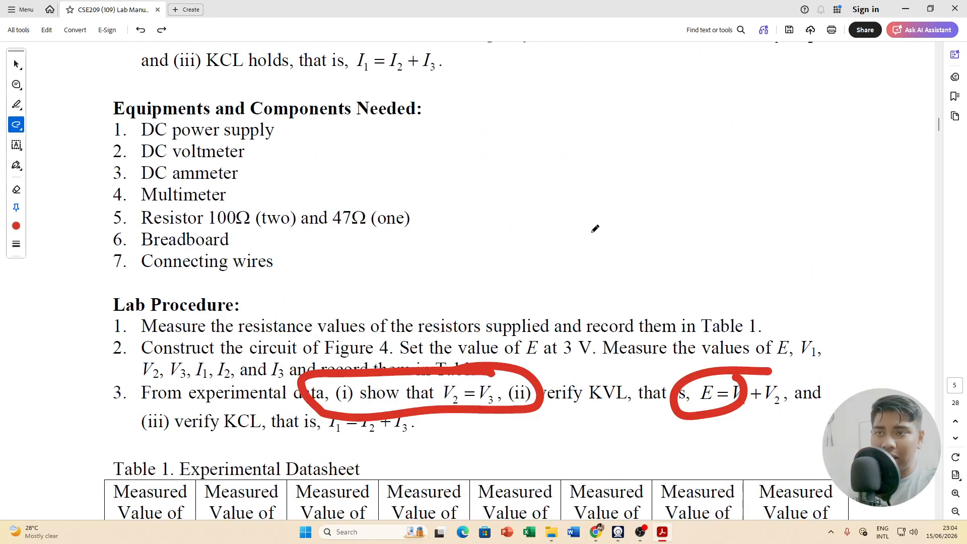
scroll(694, 392, "down", 2)
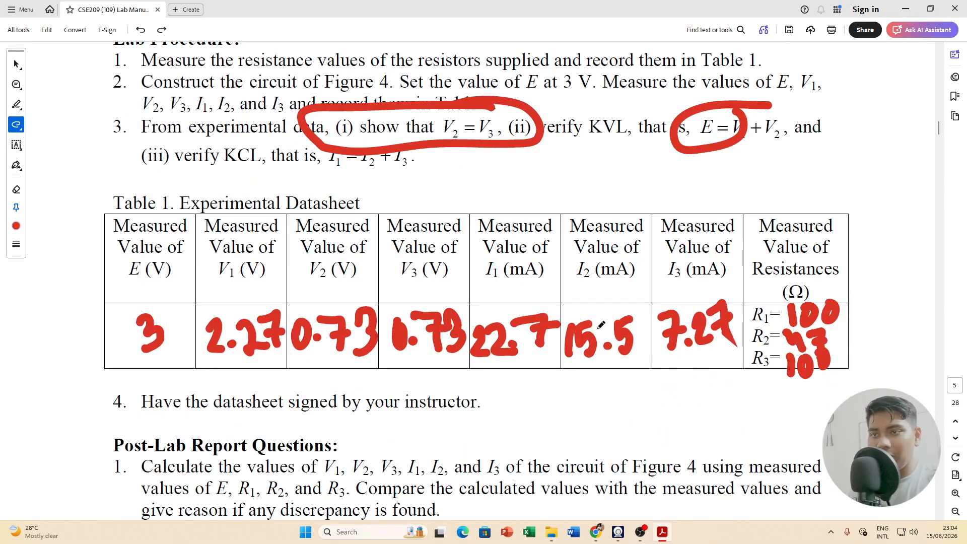
mouse_move(598, 296)
left_mouse_down()
mouse_move(559, 376)
mouse_move(590, 310)
left_mouse_up()
key("ctrl+z")
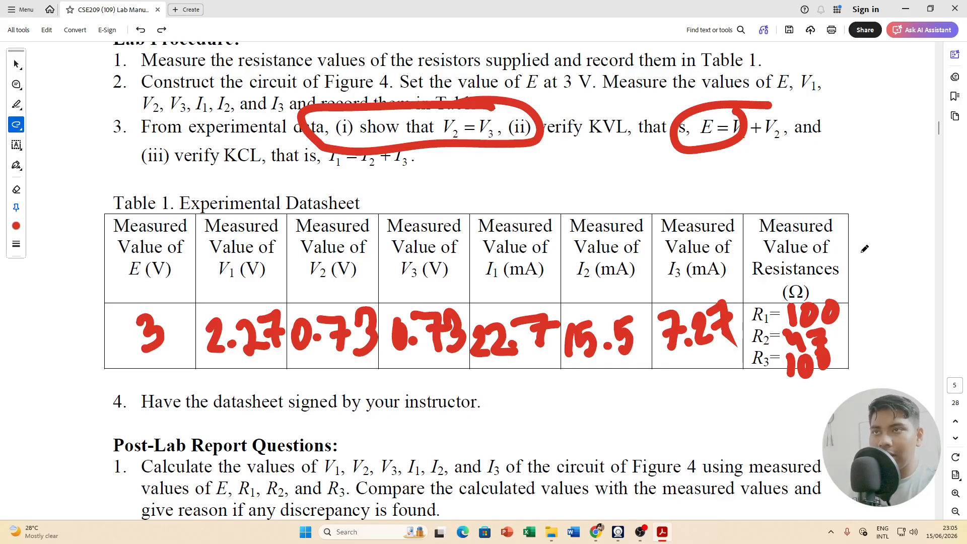
Review the post-lab report questions and the opening page of Experiment 3 on PSpice Schematics, and switch back to the Tinkercad KVL circuit.
scroll(862, 248, "up", 2)
scroll(801, 252, "up", 2)
scroll(796, 250, "down", 2)
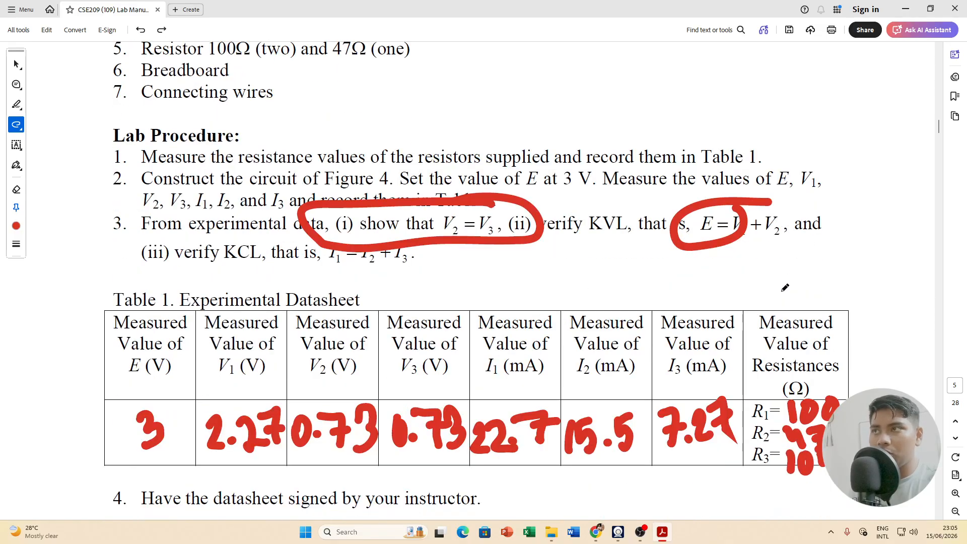
scroll(778, 347, "down", 2)
scroll(655, 370, "down", 3)
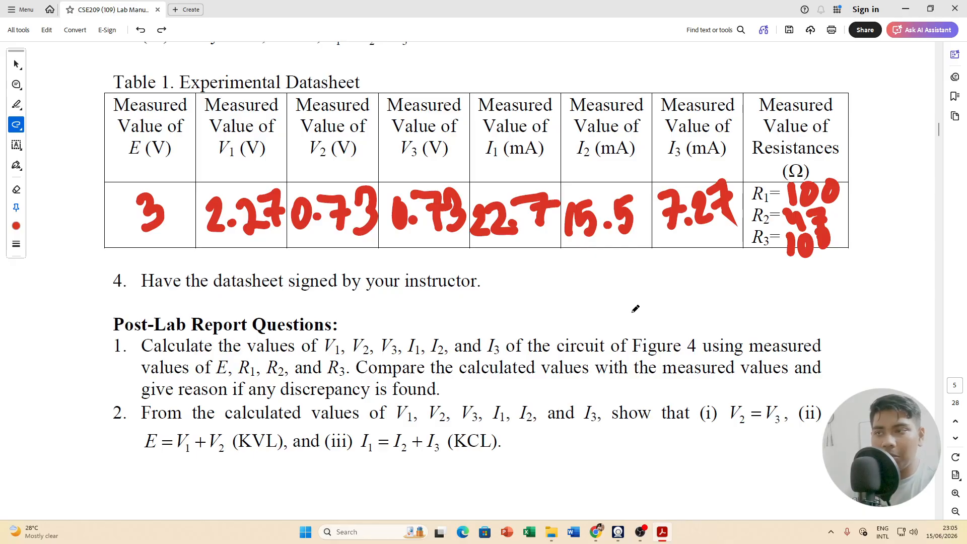
scroll(621, 332, "down", 1)
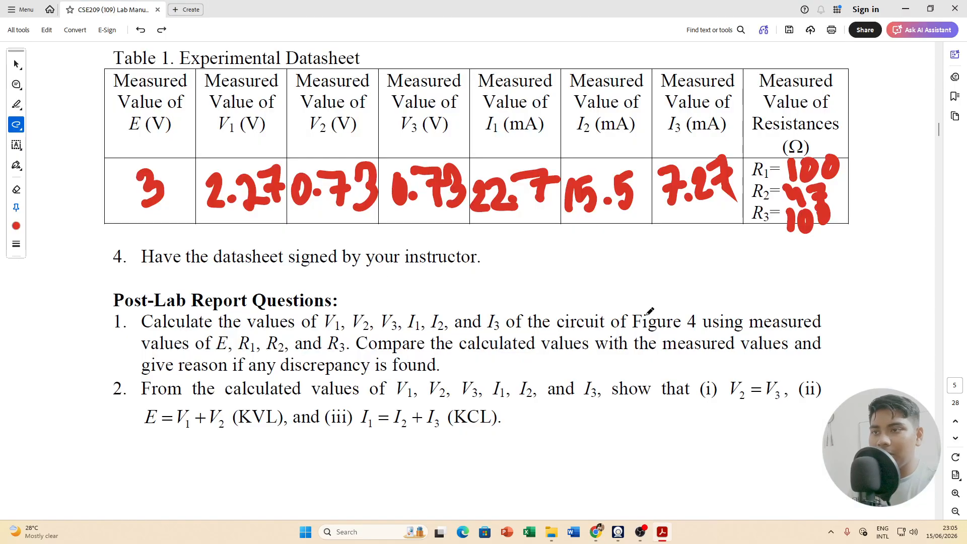
scroll(610, 340, "down", 4)
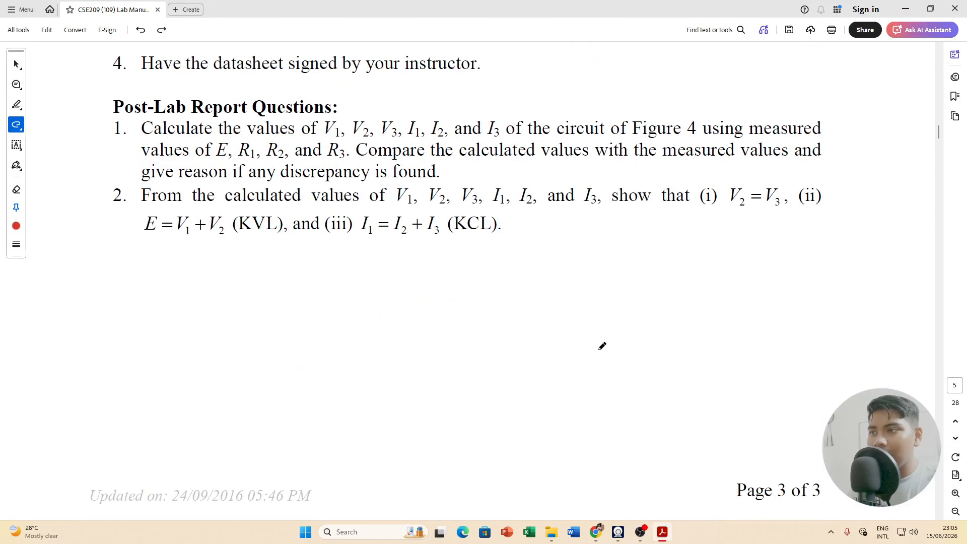
scroll(603, 346, "down", 20)
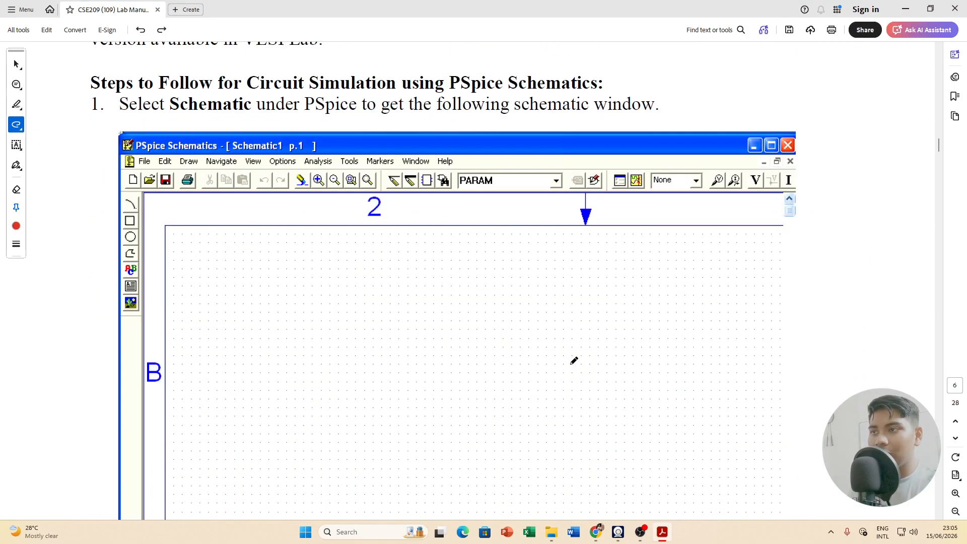
scroll(575, 361, "up", 9)
left_click_drag(267, 310, 335, 281)
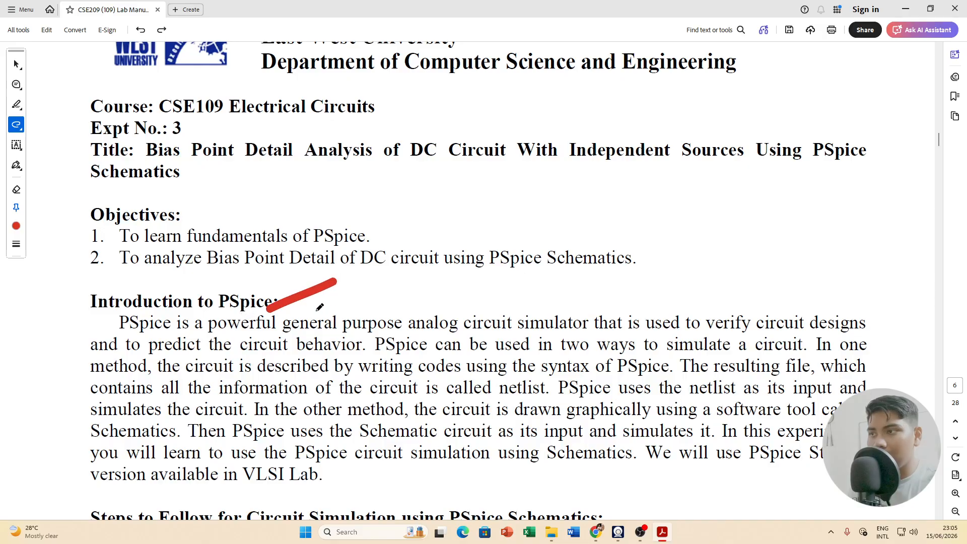
scroll(551, 330, "up", 4)
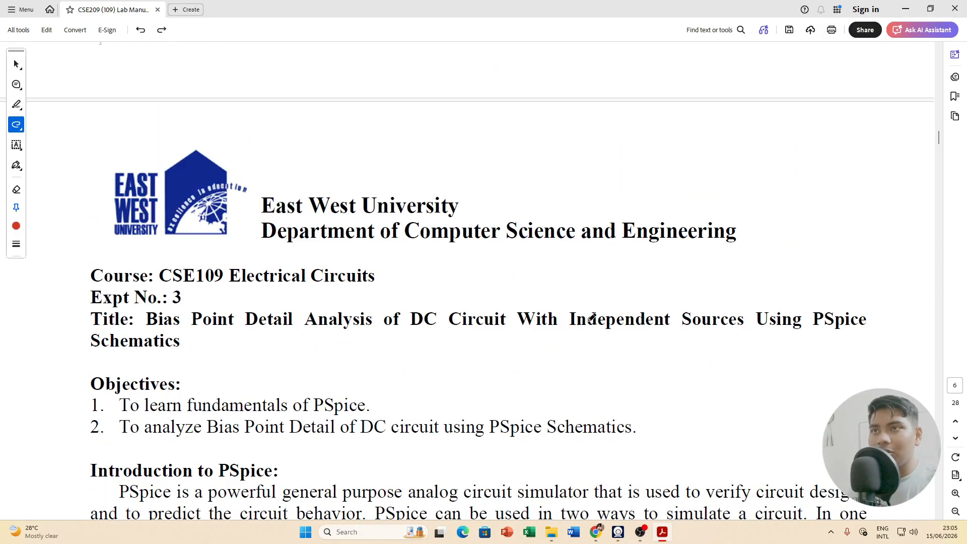
key("alt+Tab")
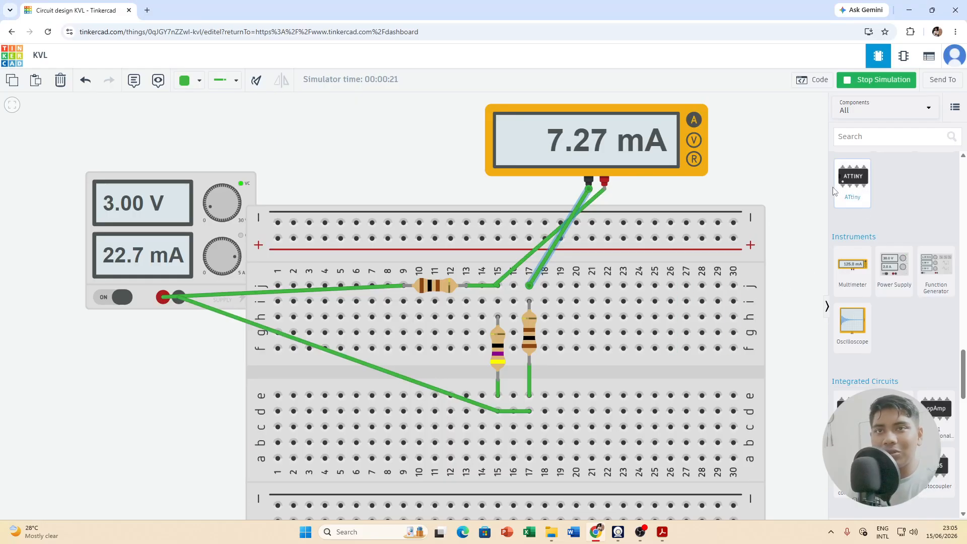